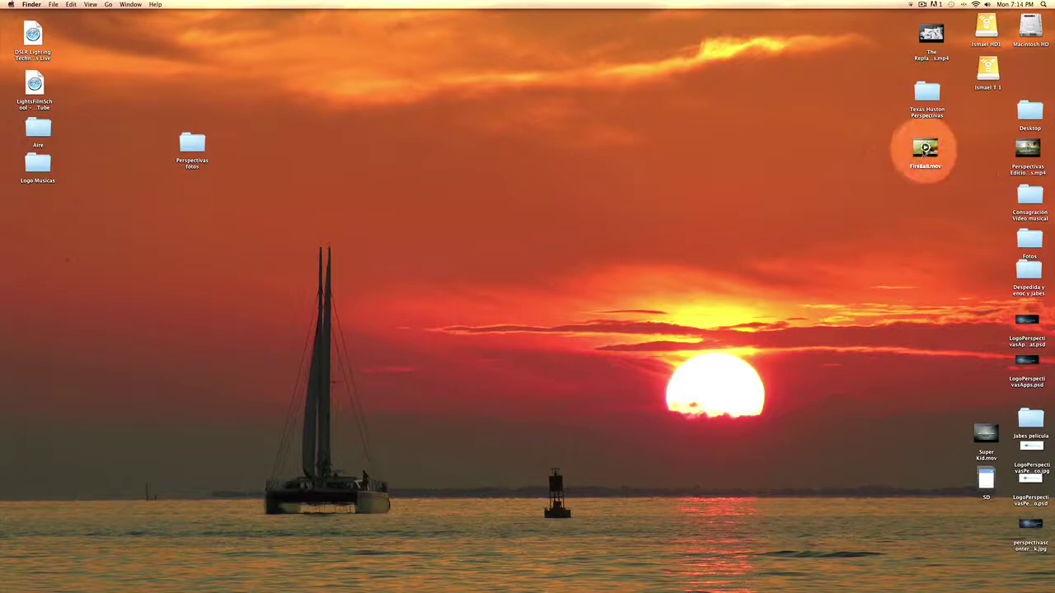
# Step: Preview the FireBall.mov clip from the desktop, pause it on the glowing ball, and close the preview
pyautogui.press('space')
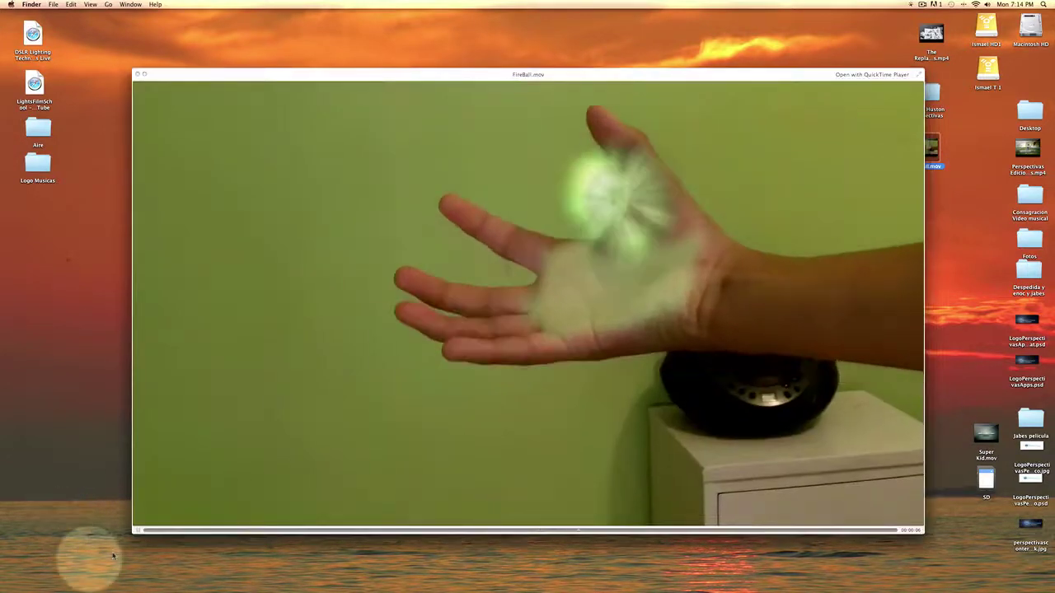
pyautogui.click(137, 530)
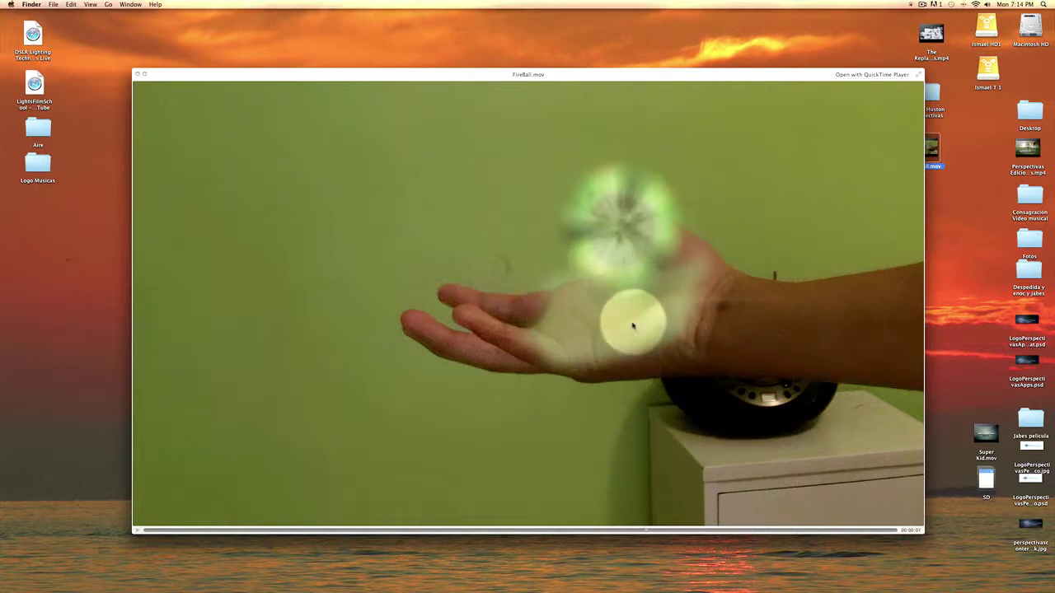
pyautogui.click(138, 74)
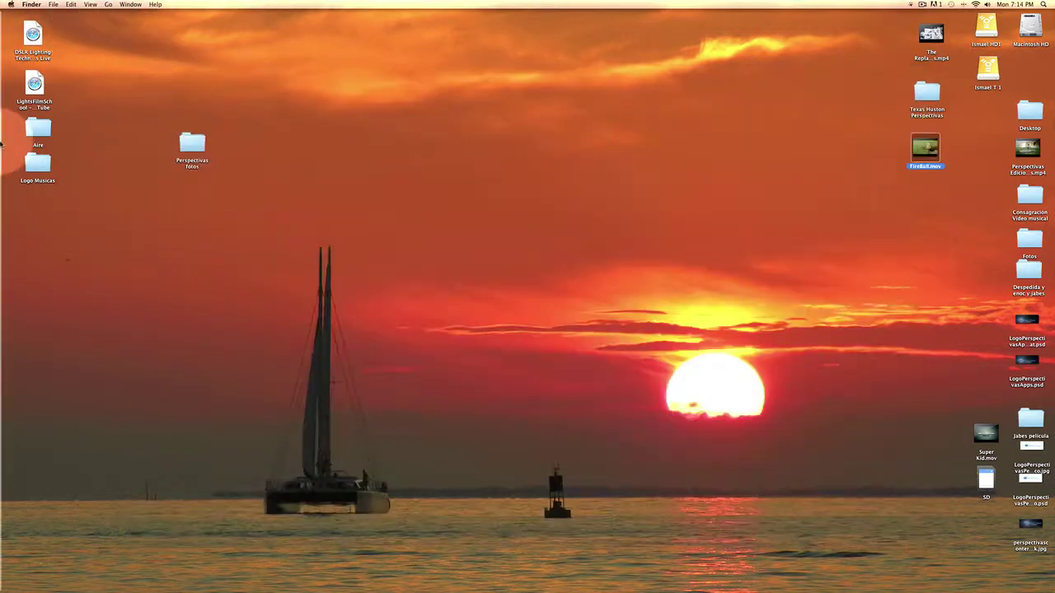
# Step: Switch to After Effects and create a new composition from the 103_1378.MP4 footage
pyautogui.click(25, 66)
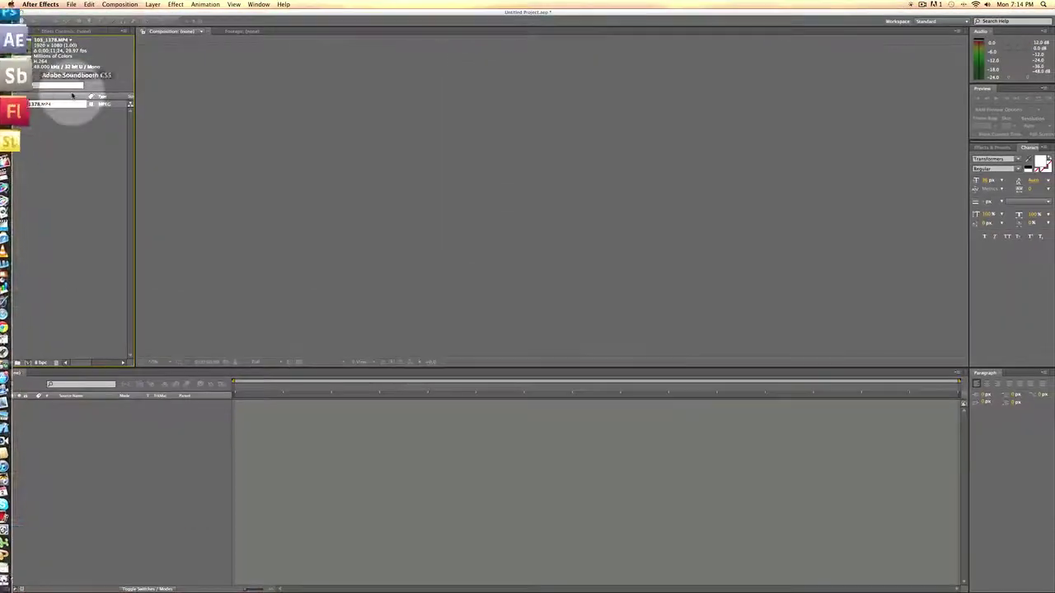
pyautogui.click(42, 104)
pyautogui.click(46, 105)
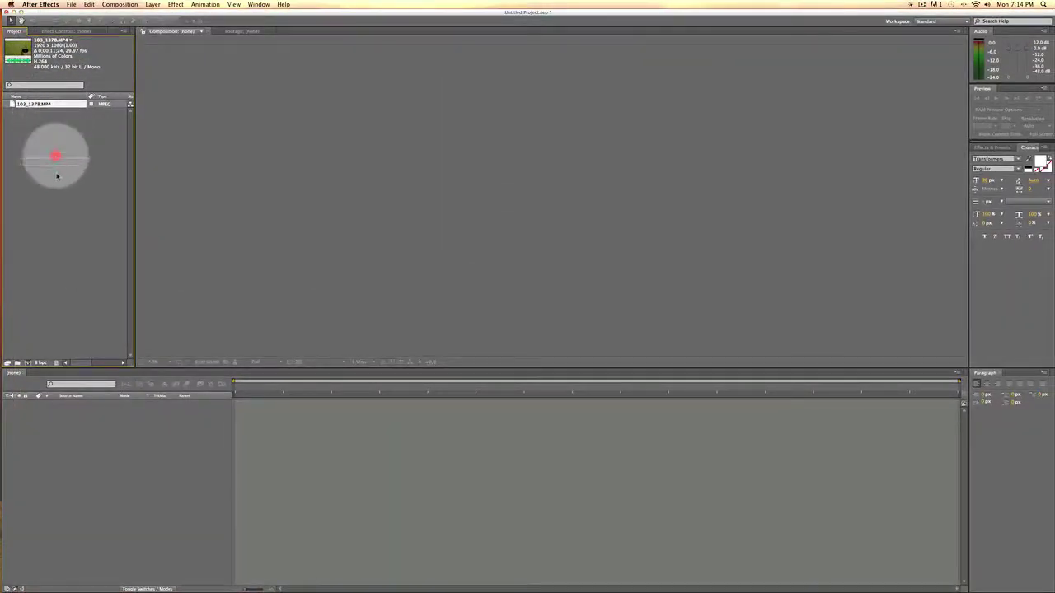
pyautogui.click(29, 363)
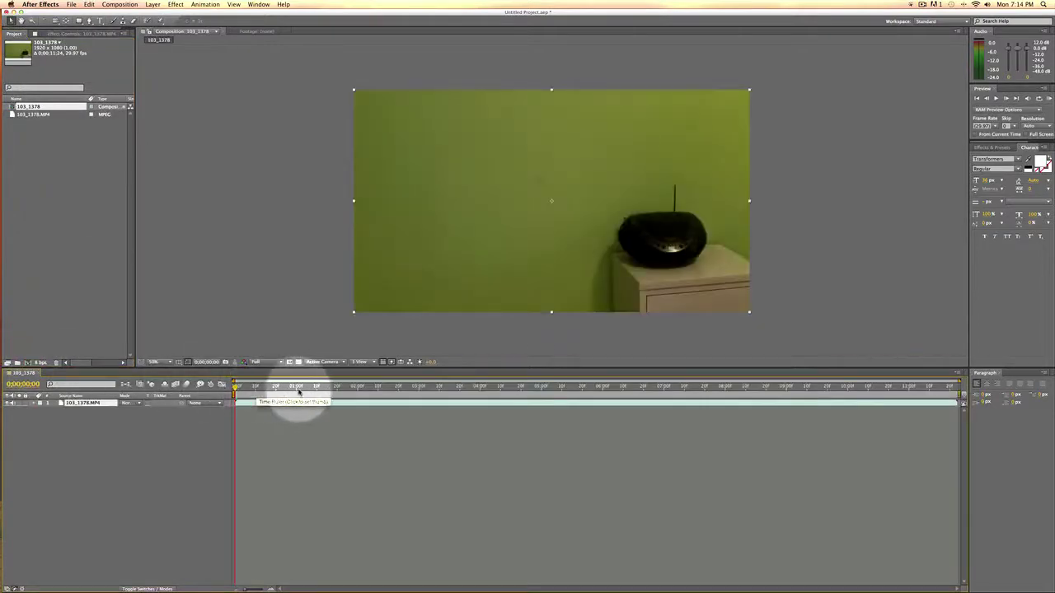
# Step: Review the hand movement across the whole 103_1378 composition and return to its first frame
pyautogui.press('space')
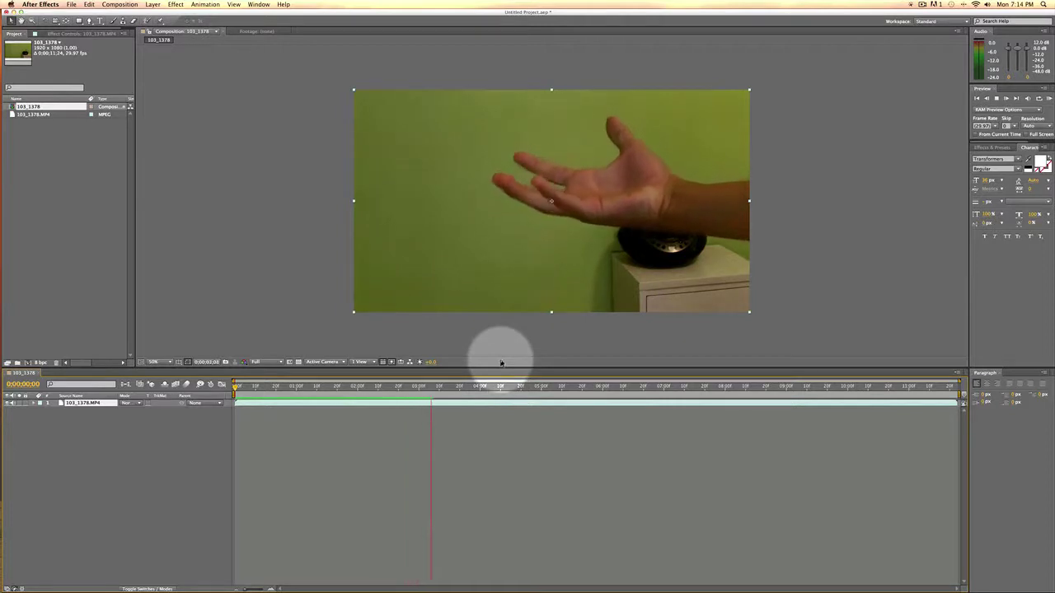
pyautogui.press('space')
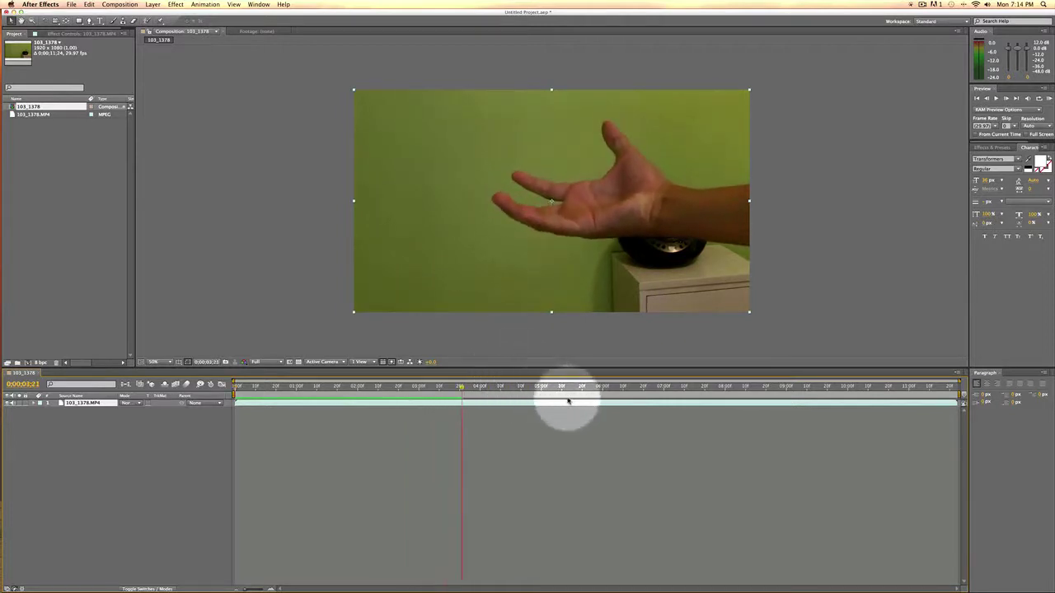
pyautogui.click(582, 397)
pyautogui.click(583, 395)
pyautogui.click(698, 388)
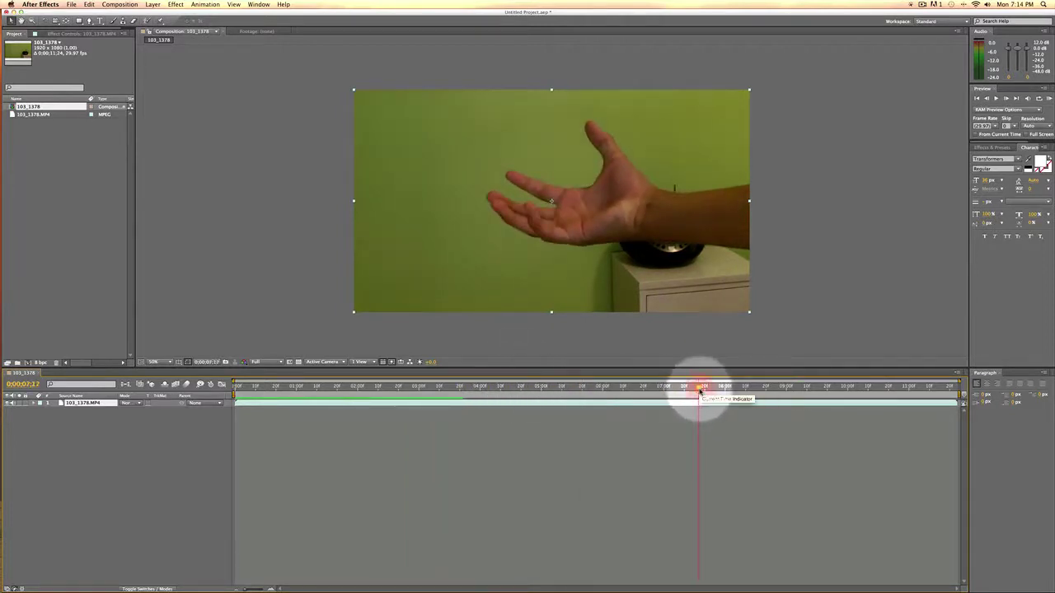
pyautogui.click(831, 387)
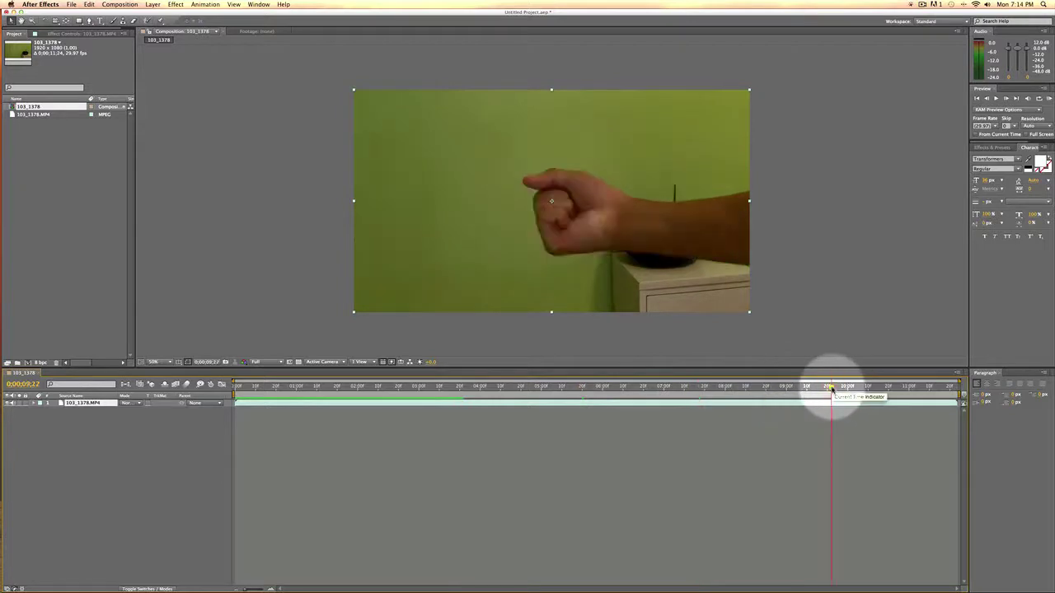
pyautogui.click(864, 387)
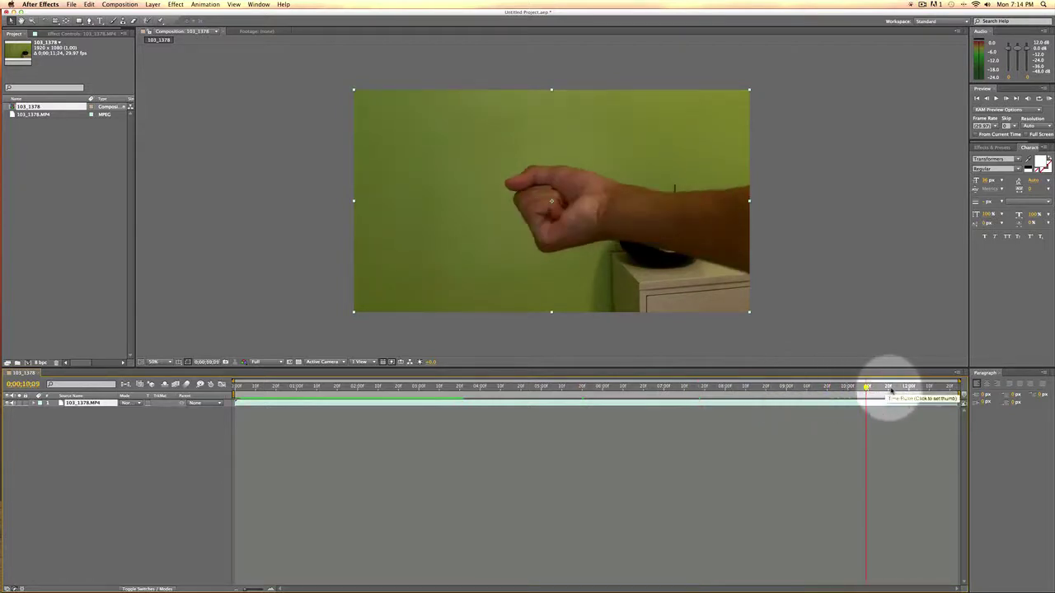
pyautogui.click(898, 388)
pyautogui.moveTo(915, 387); pyautogui.dragTo(11, 403)
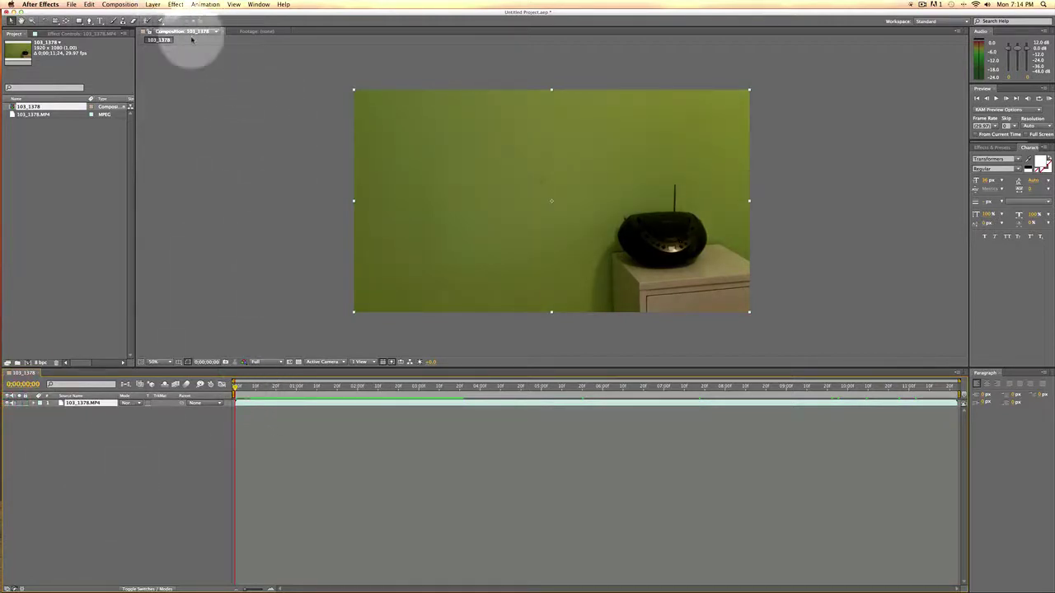
# Step: Add a full-composition-size solid layer coloured white above the footage
pyautogui.click(153, 5)
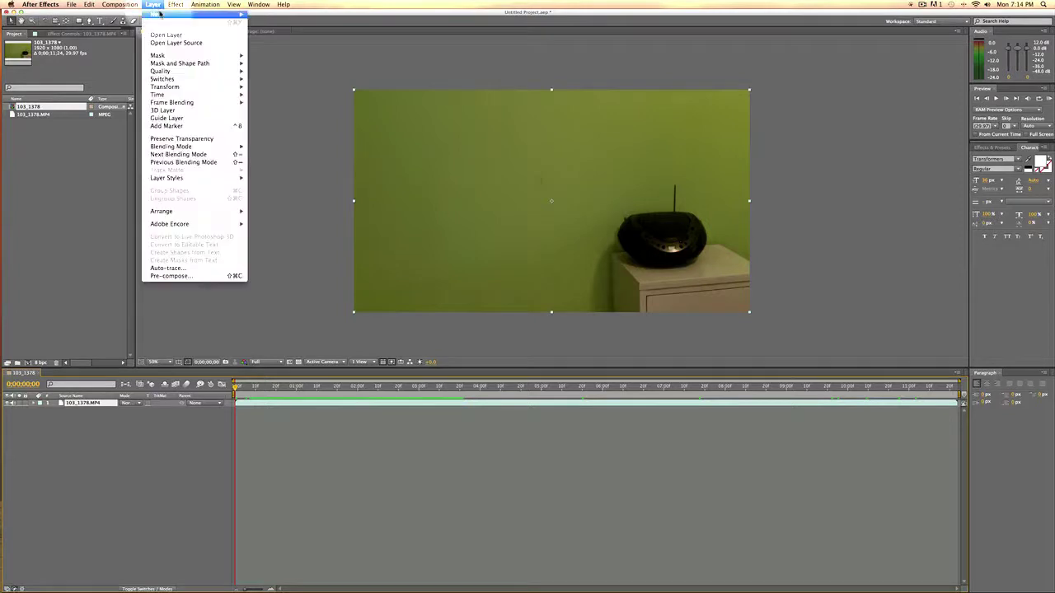
pyautogui.moveTo(229, 11)
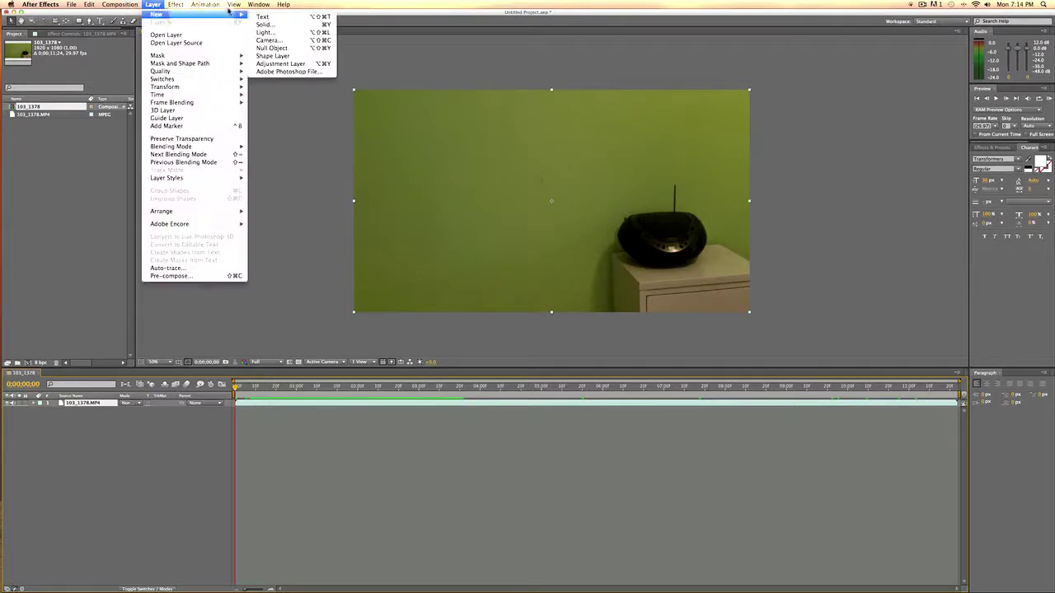
pyautogui.click(294, 25)
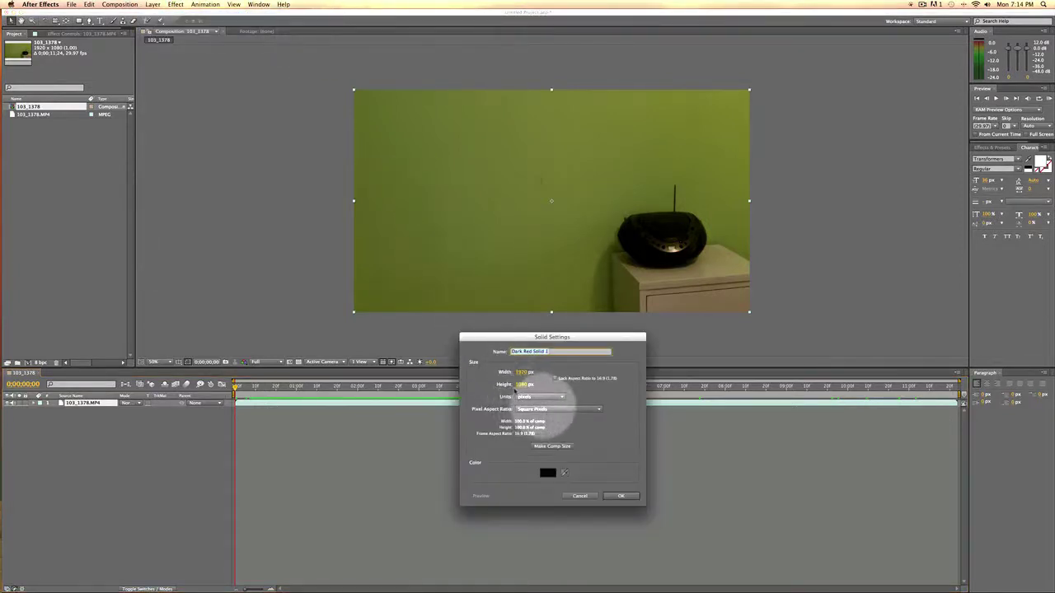
pyautogui.click(547, 472)
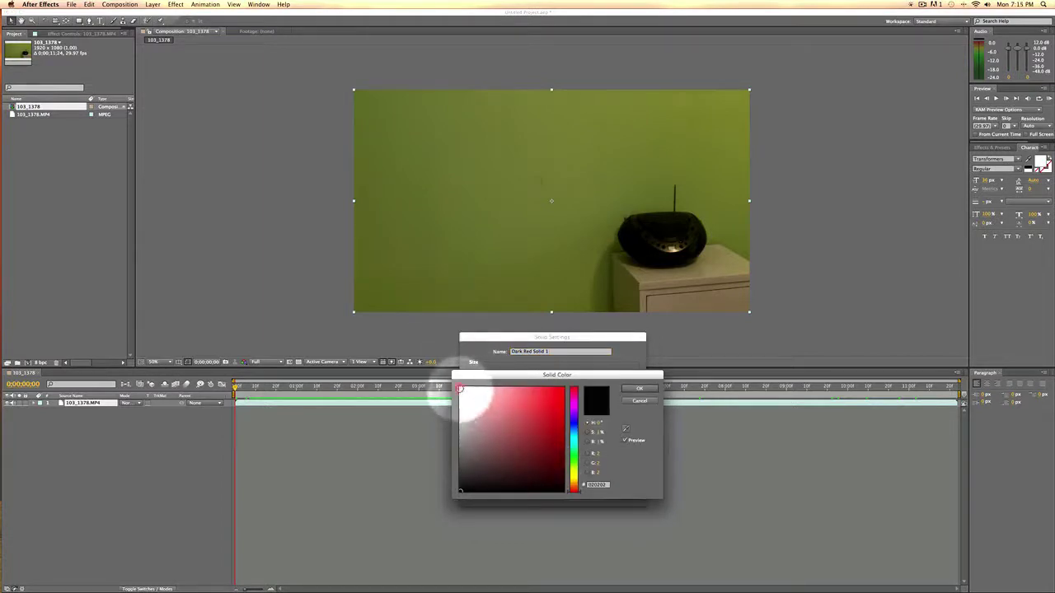
pyautogui.click(460, 388)
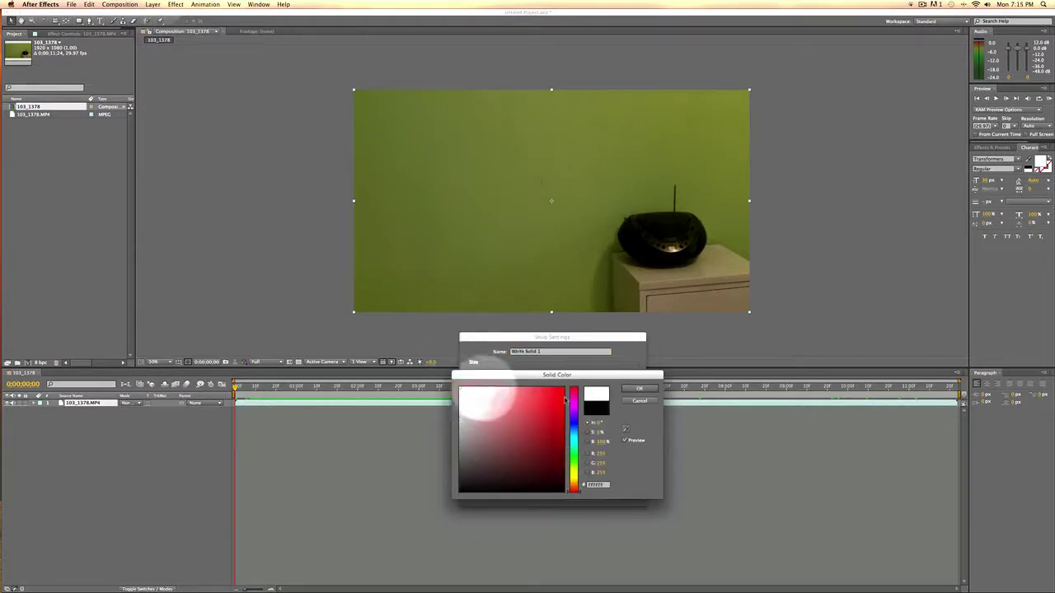
pyautogui.click(637, 388)
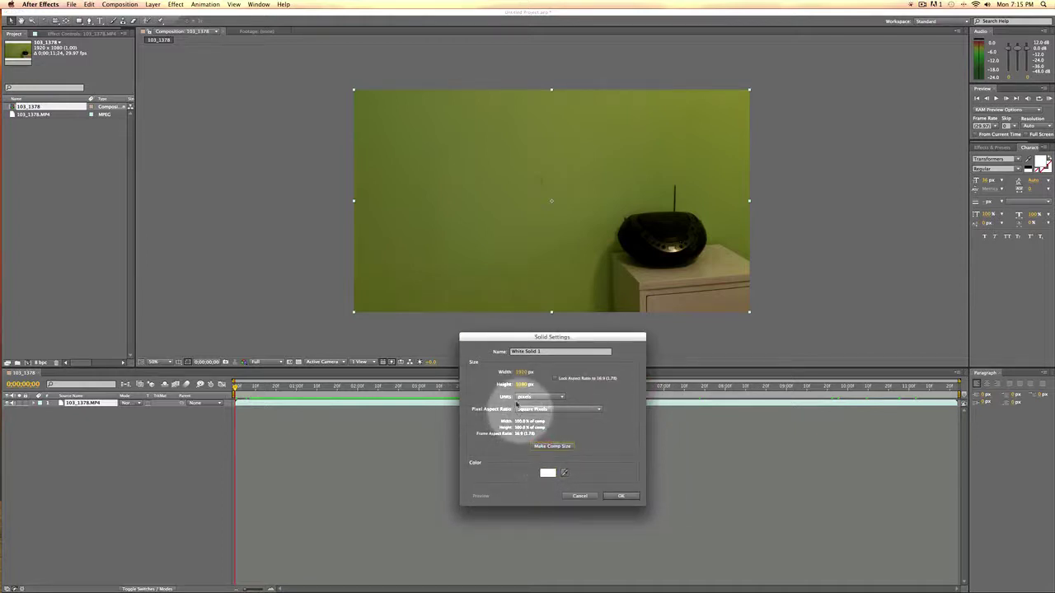
pyautogui.click(622, 496)
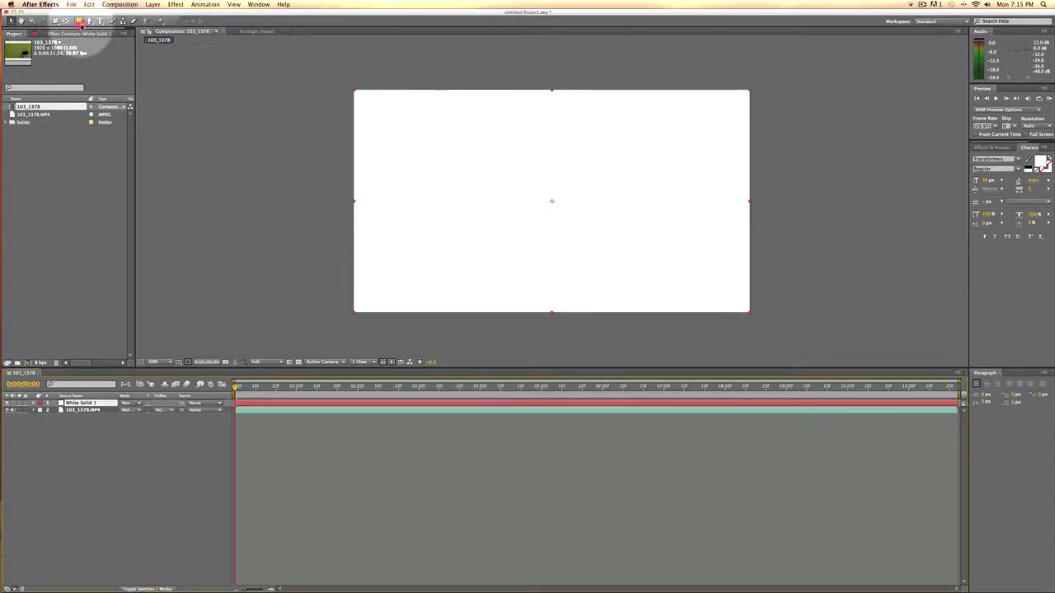
# Step: Draw a circular mask on the white solid, over the wall in the upper-left part of the frame
pyautogui.moveTo(80, 23); pyautogui.dragTo(113, 43)
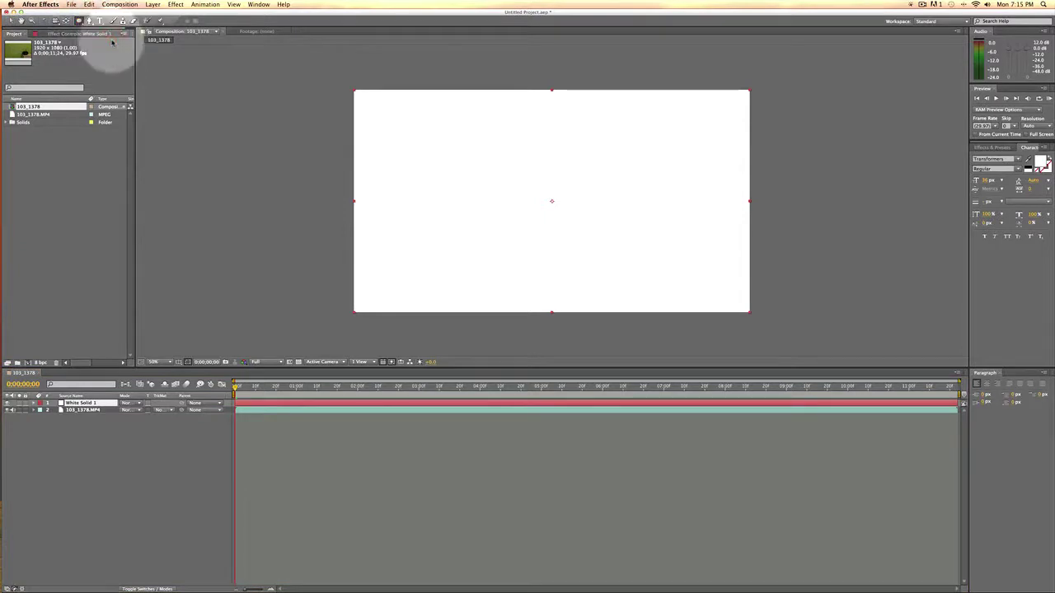
pyautogui.moveTo(445, 119); pyautogui.dragTo(472, 151)
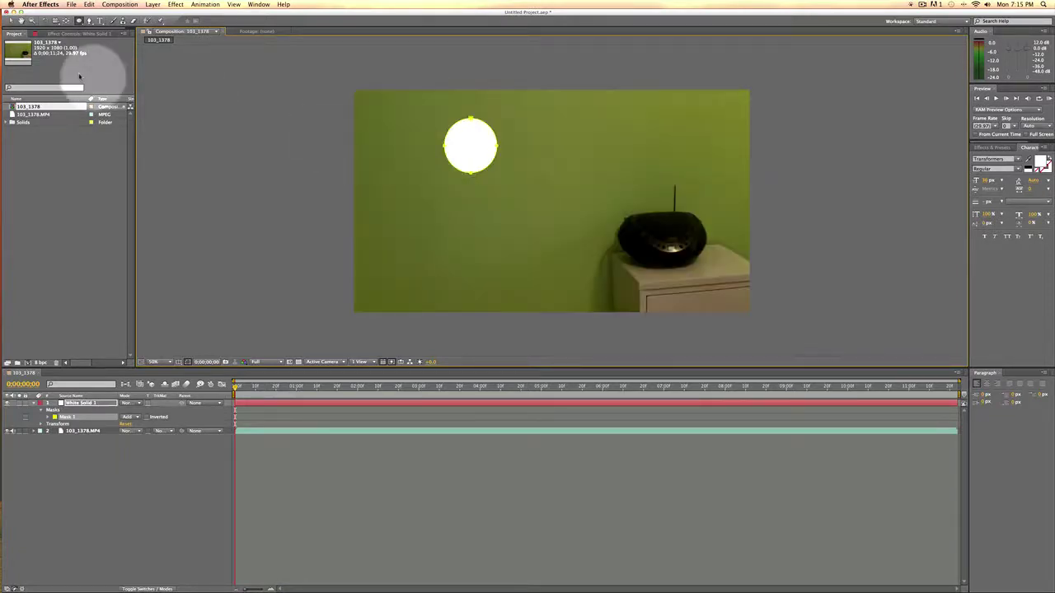
pyautogui.click(10, 21)
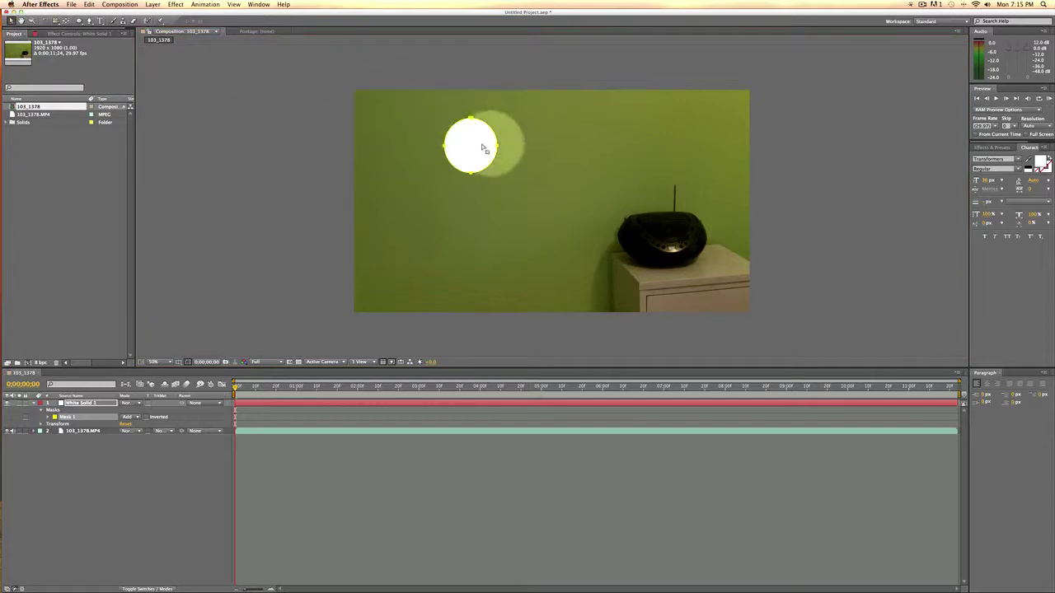
# Step: Start the white solid layer at 0;00;02;03, where the fist begins opening, and keyframe its opacity at 0% there
pyautogui.press('space')
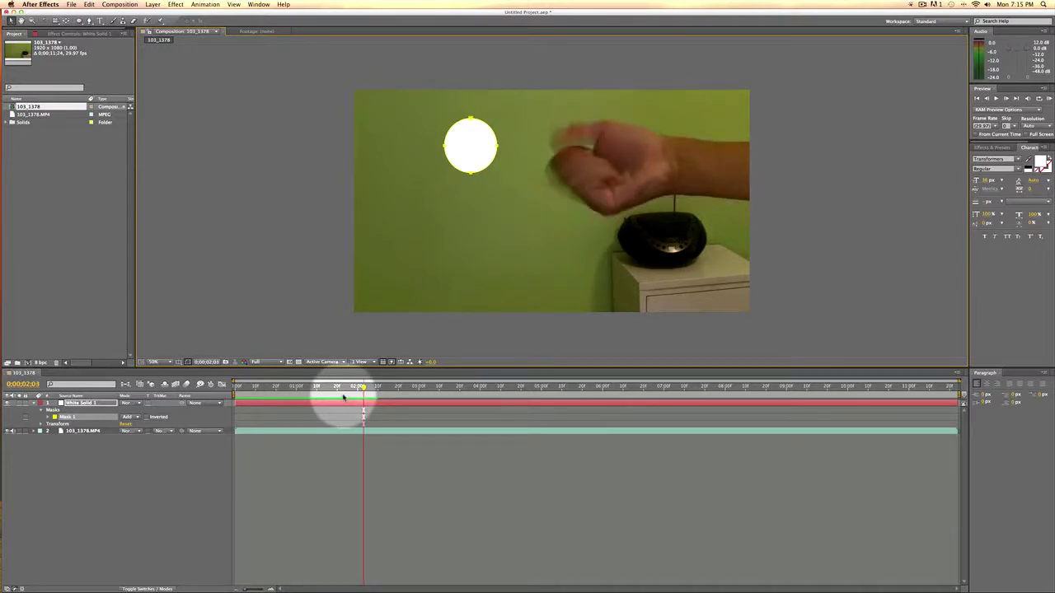
pyautogui.click(80, 403)
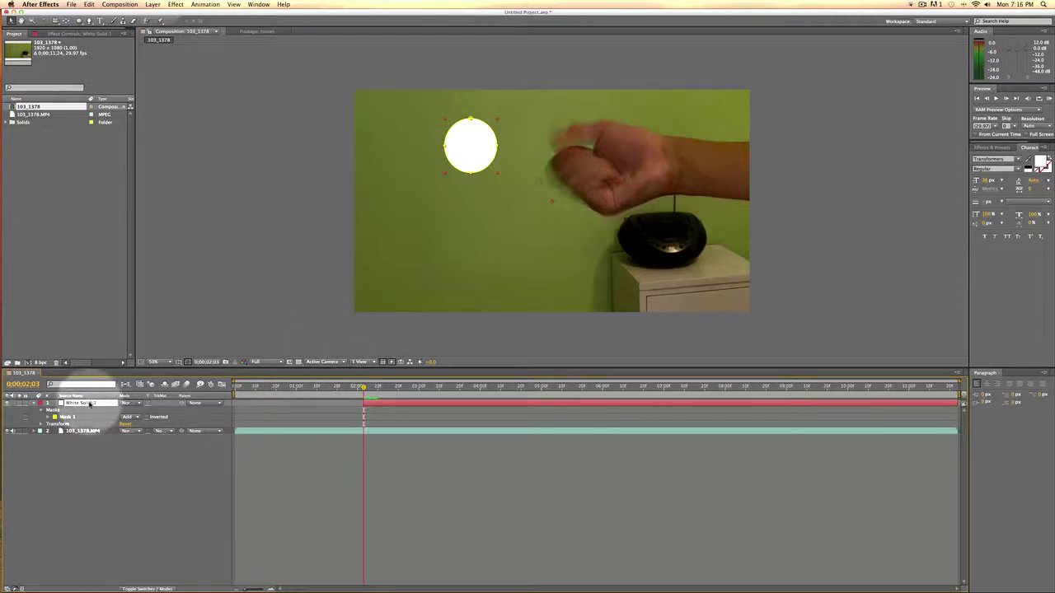
pyautogui.press('t')
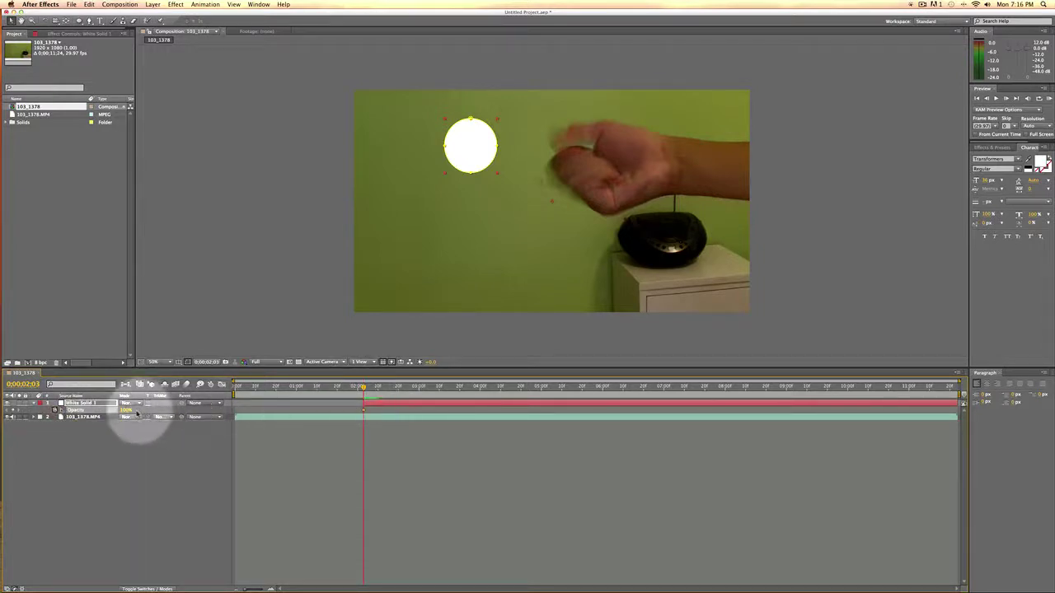
pyautogui.moveTo(126, 409); pyautogui.dragTo(42, 410)
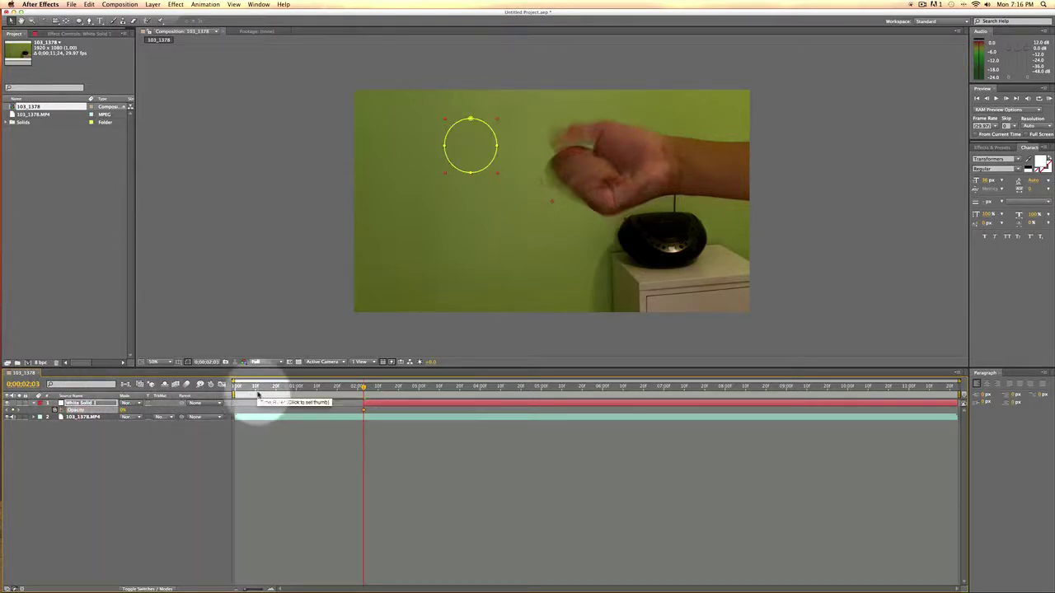
# Step: Keyframe the white solid's opacity frame by frame: 50% at 0;00;02;04, 80% at 0;00;02;05, and 100% by 0;00;02;07
pyautogui.press('pagedown')
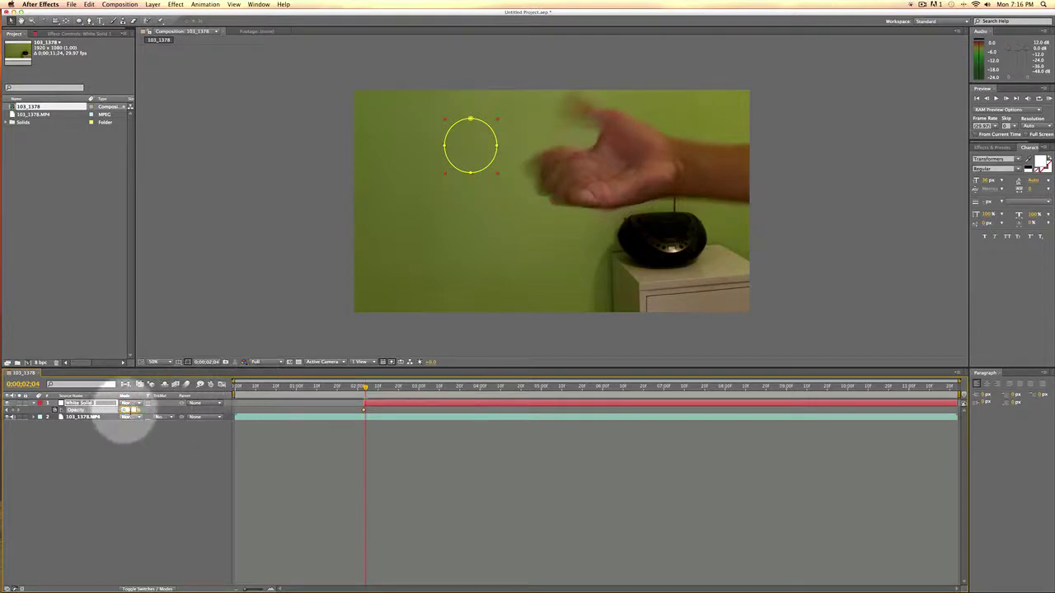
pyautogui.click(125, 409)
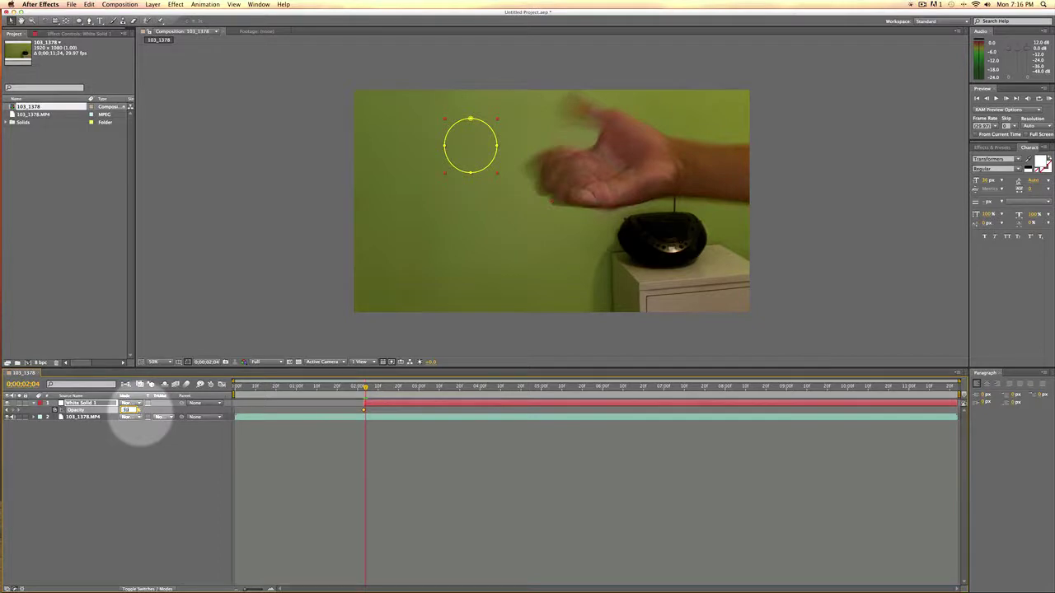
pyautogui.write('50')
pyautogui.press('Return')
pyautogui.press('pagedown')
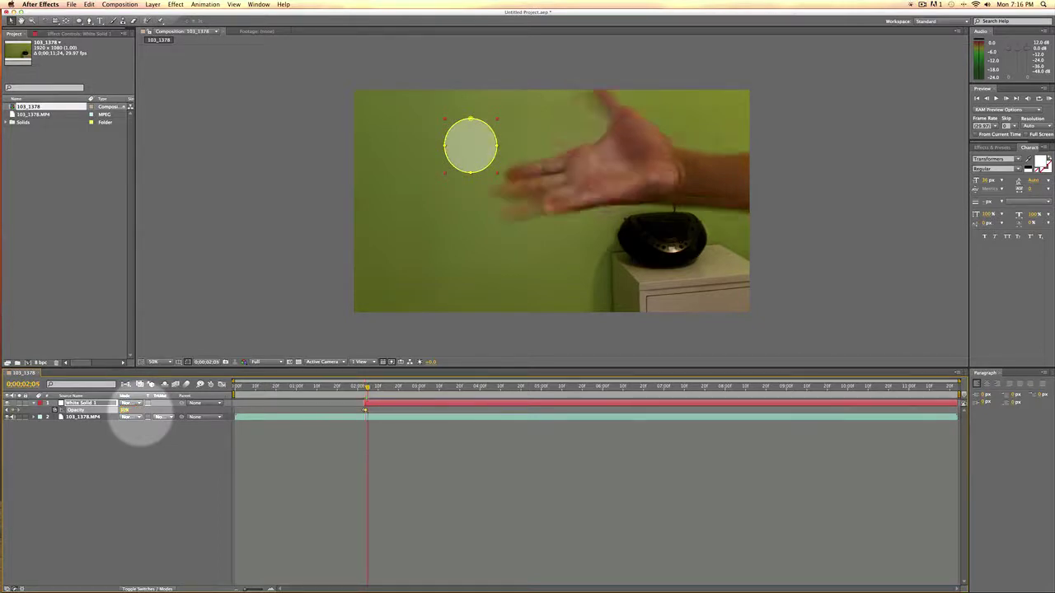
pyautogui.click(140, 409)
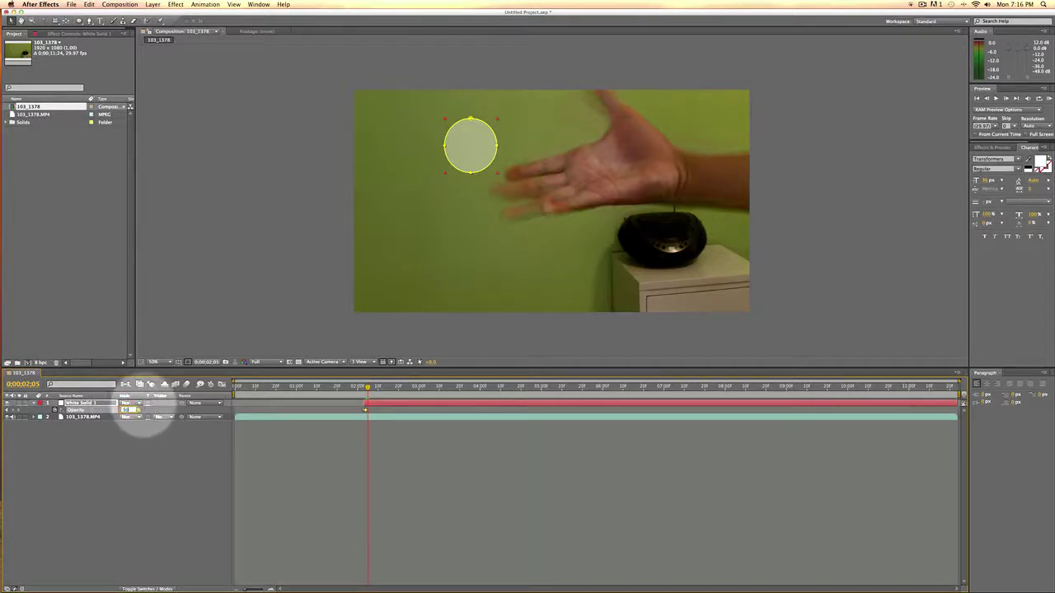
pyautogui.write('80')
pyautogui.press('Return')
pyautogui.press('pagedown')
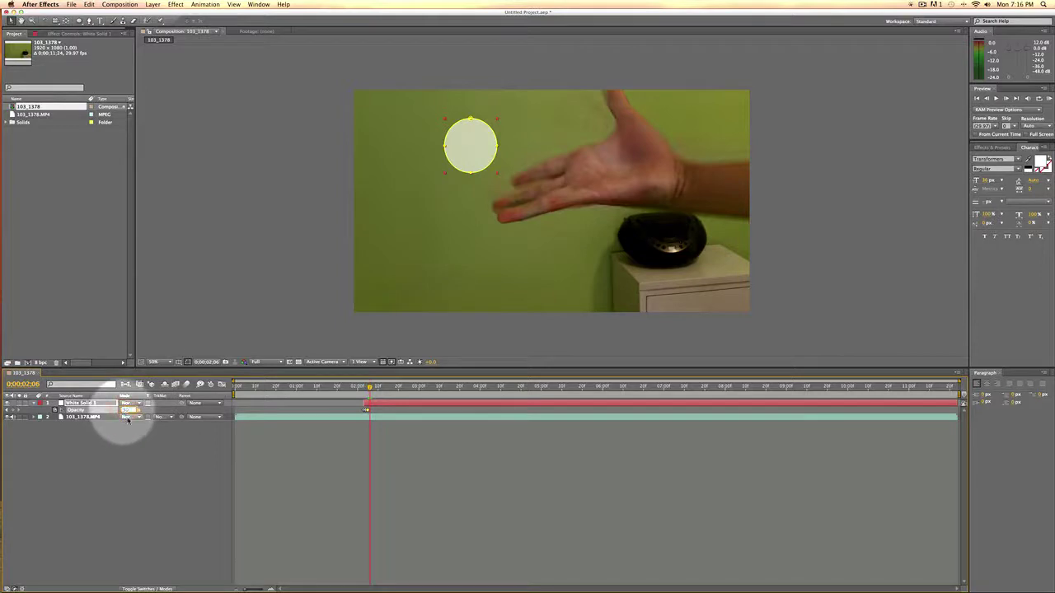
pyautogui.press('Return')
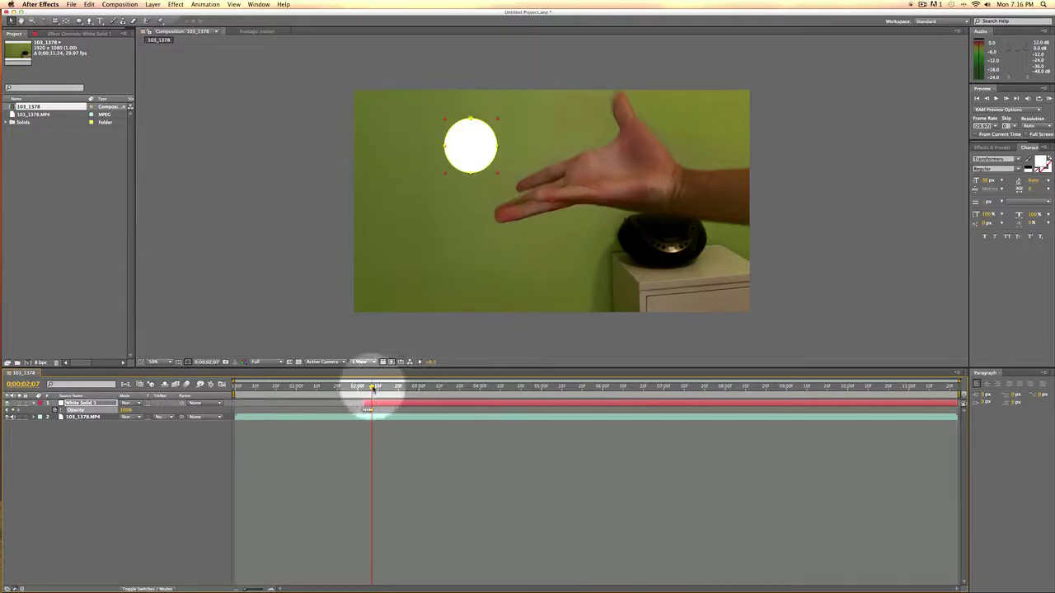
# Step: Play back the white circle's fade-in from just before the hand opens, around 0;00;02;01
pyautogui.moveTo(373, 390); pyautogui.dragTo(358, 393)
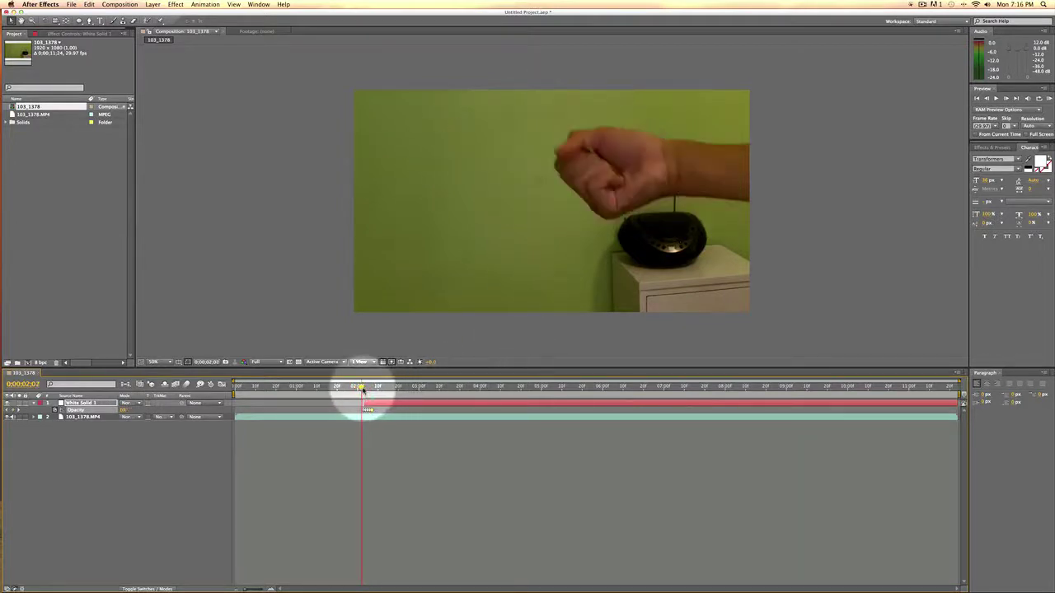
pyautogui.press('space')
pyautogui.click(359, 393)
pyautogui.press('space')
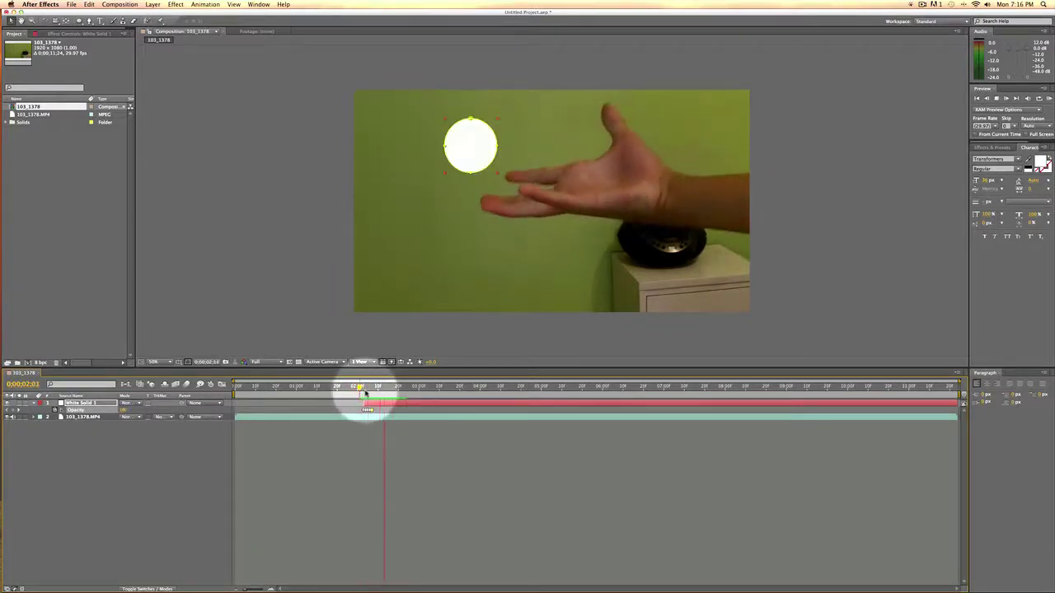
pyautogui.press('space')
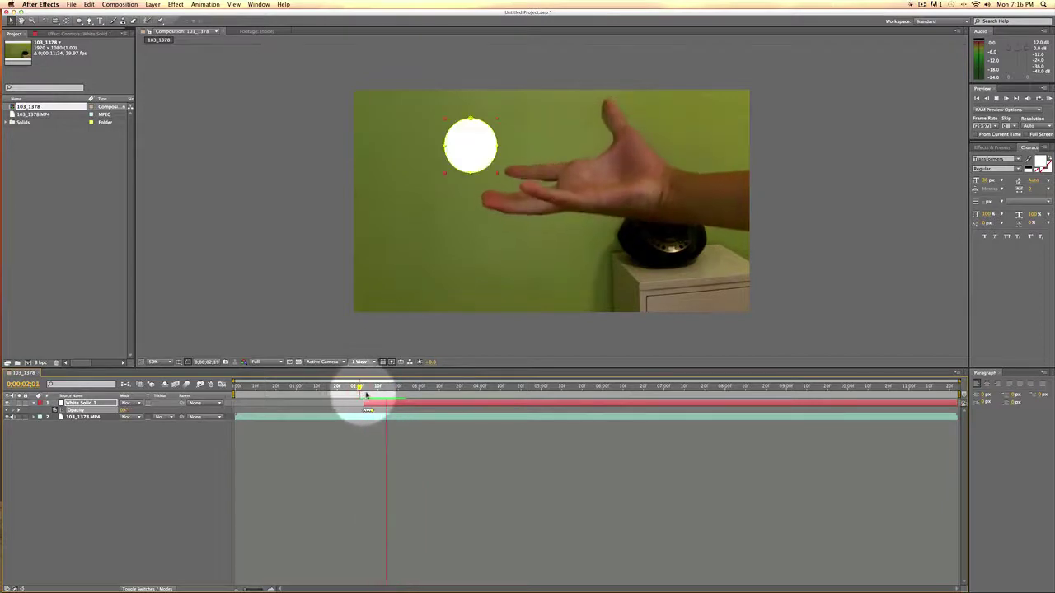
# Step: Trim the end of the white solid layer to 0;00;09;15, where the hand closes back into a fist
pyautogui.moveTo(393, 391); pyautogui.dragTo(832, 394)
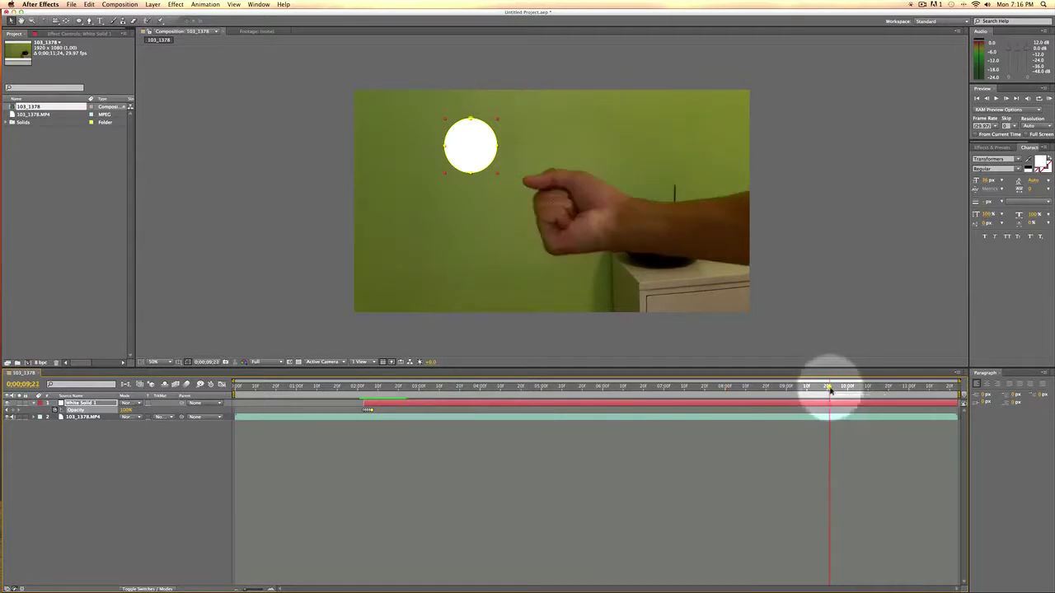
pyautogui.press('pageup')
pyautogui.press('pageup')
pyautogui.press('pageup')
pyautogui.press('pageup')
pyautogui.press('pageup')
pyautogui.press('pageup')
pyautogui.press('pageup')
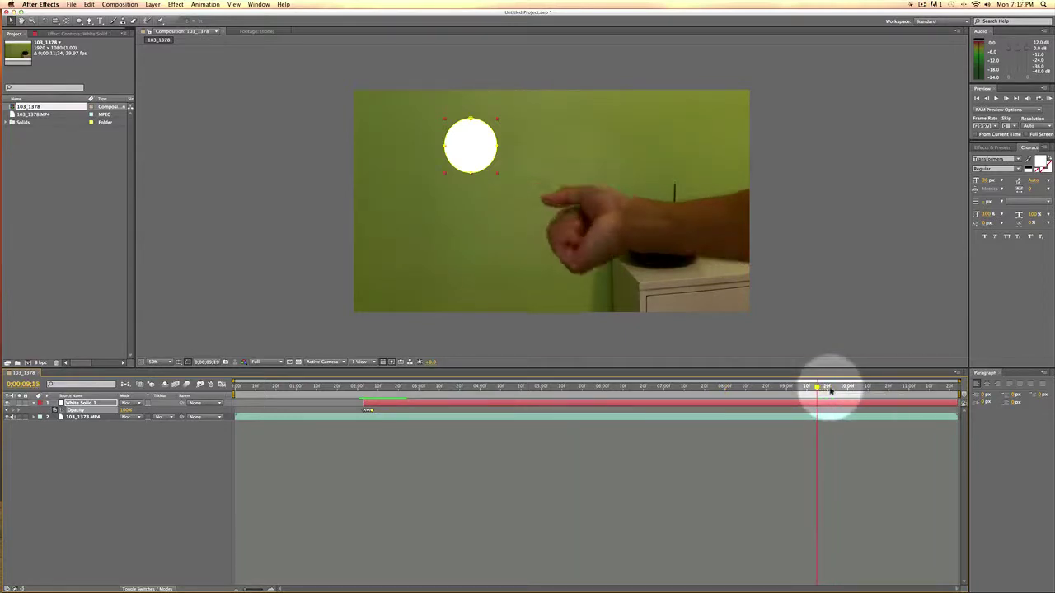
pyautogui.press('pageup')
pyautogui.press('pagedown')
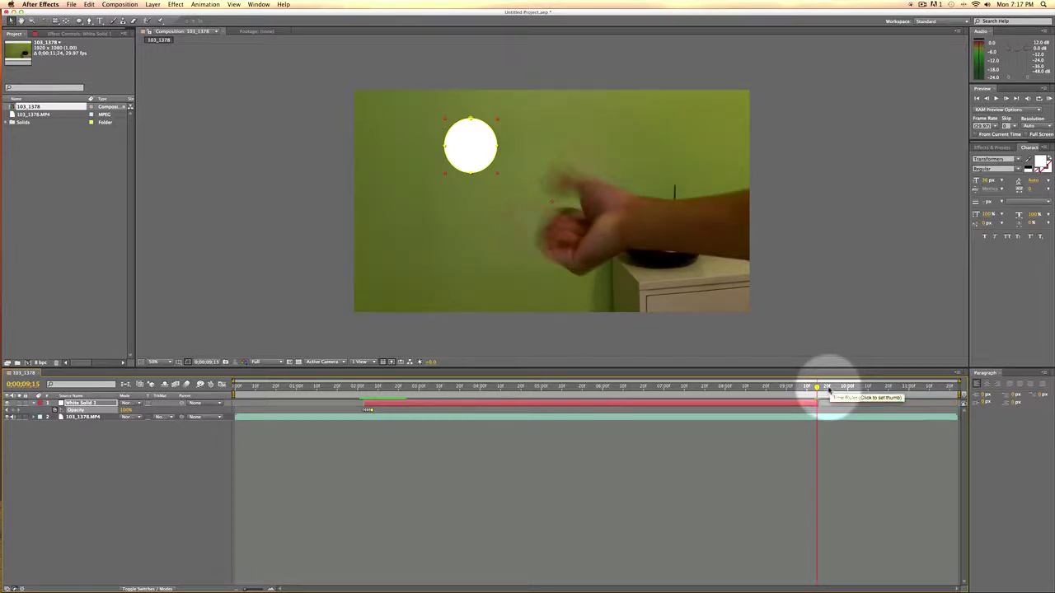
pyautogui.press('pagedown')
pyautogui.press('pageup')
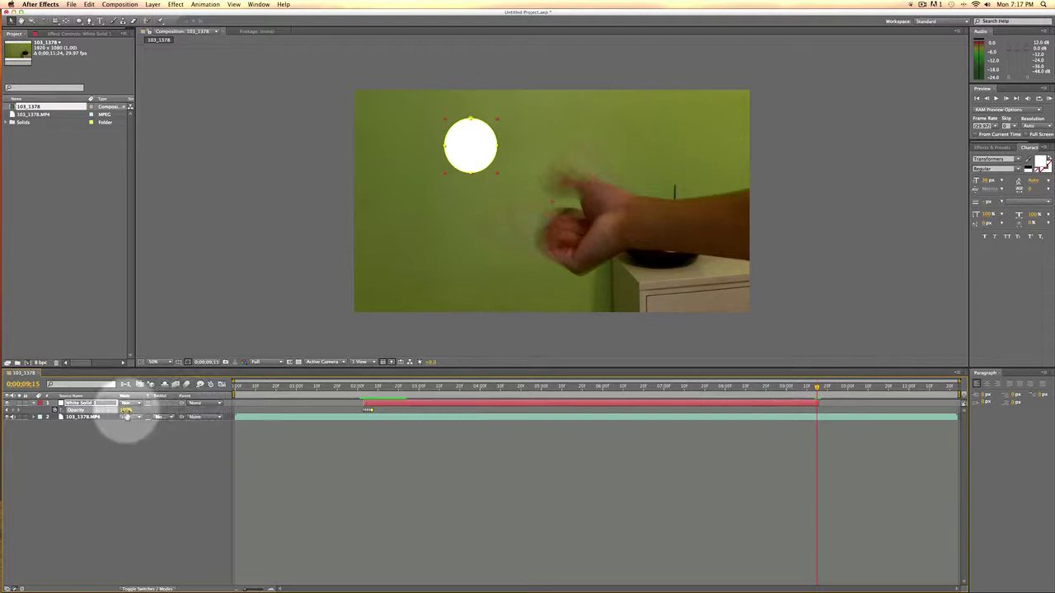
# Step: Keyframe the white solid's fade-out: opacity 0% at 0;00;09;15, 50% one frame earlier, 80% at 0;00;09;13 and 100% before that
pyautogui.click(127, 410)
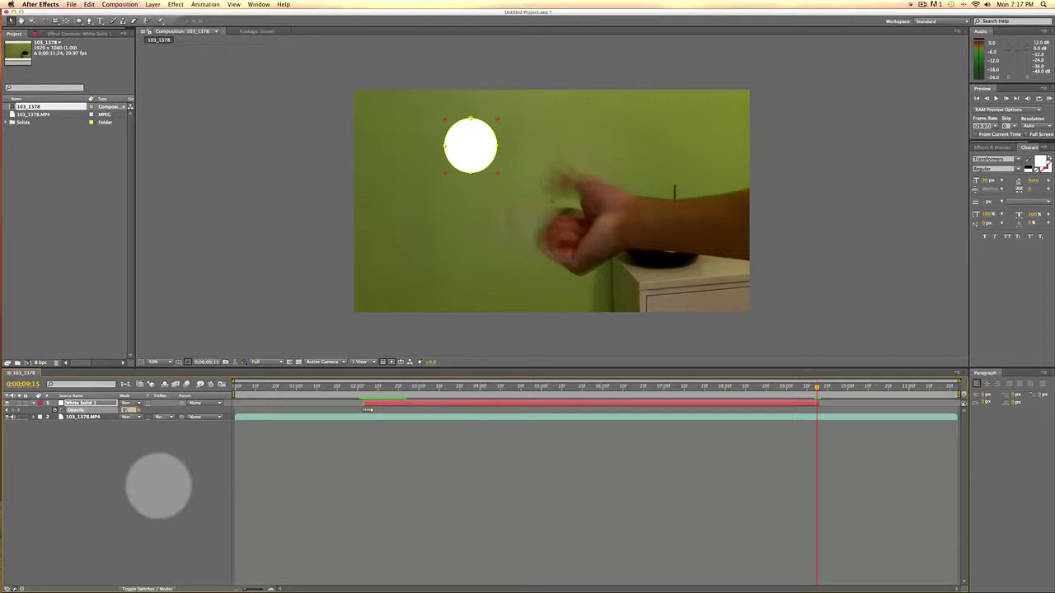
pyautogui.press('Return')
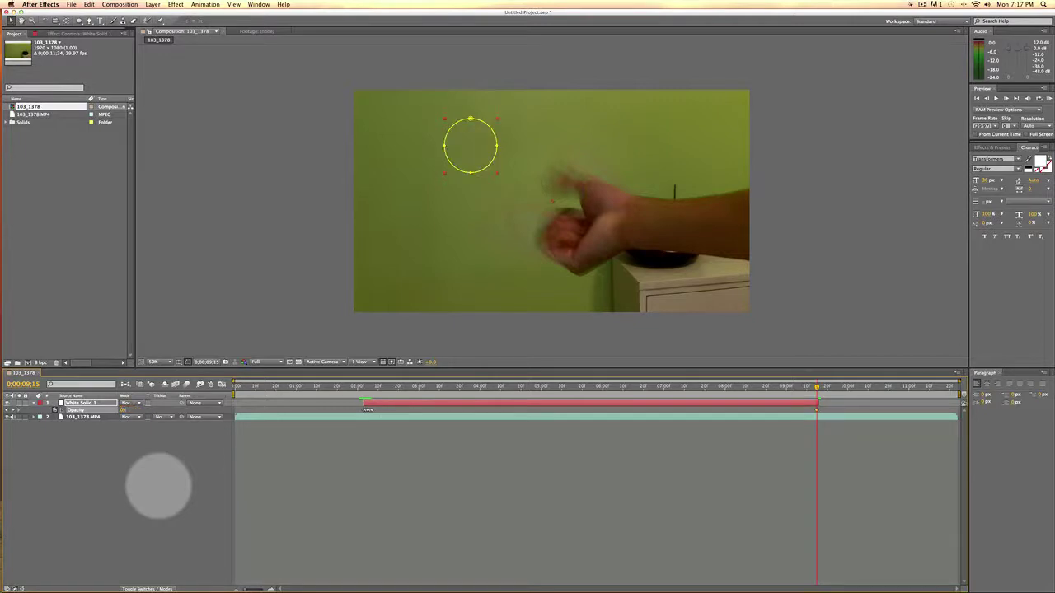
pyautogui.press('pageup')
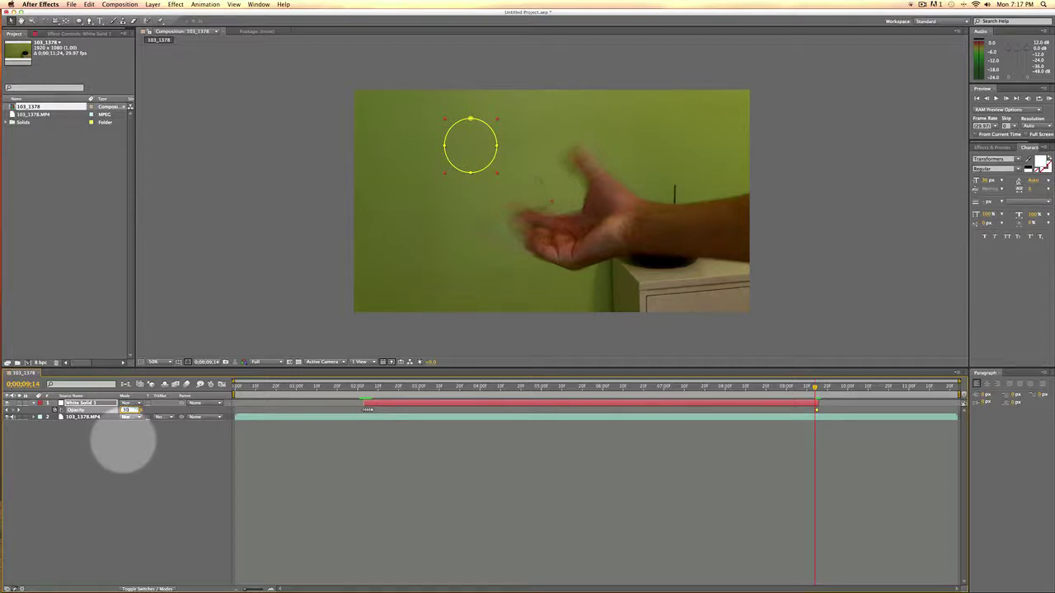
pyautogui.press('Return')
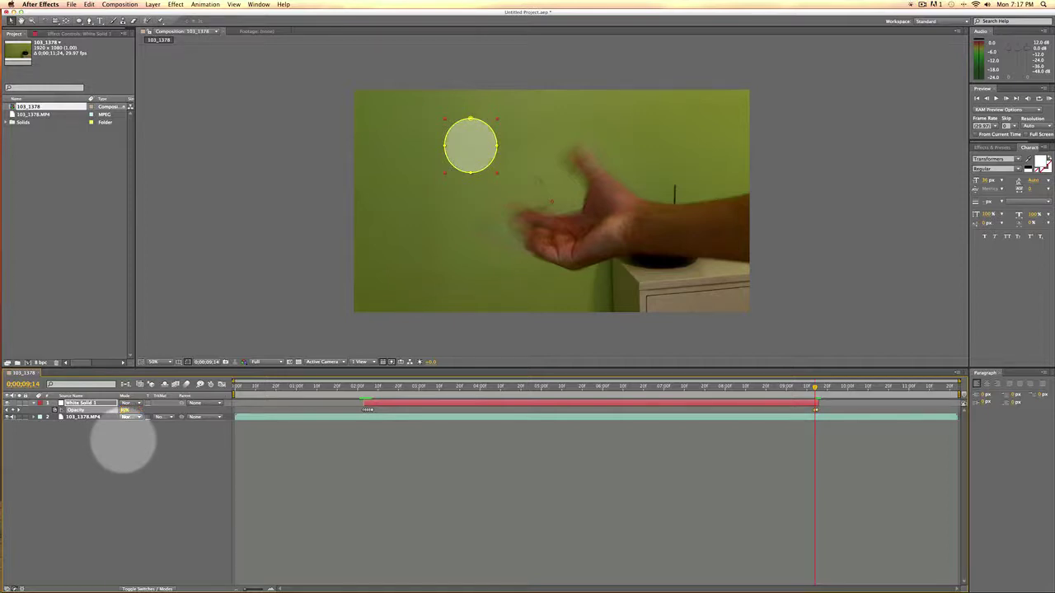
pyautogui.press('pageup')
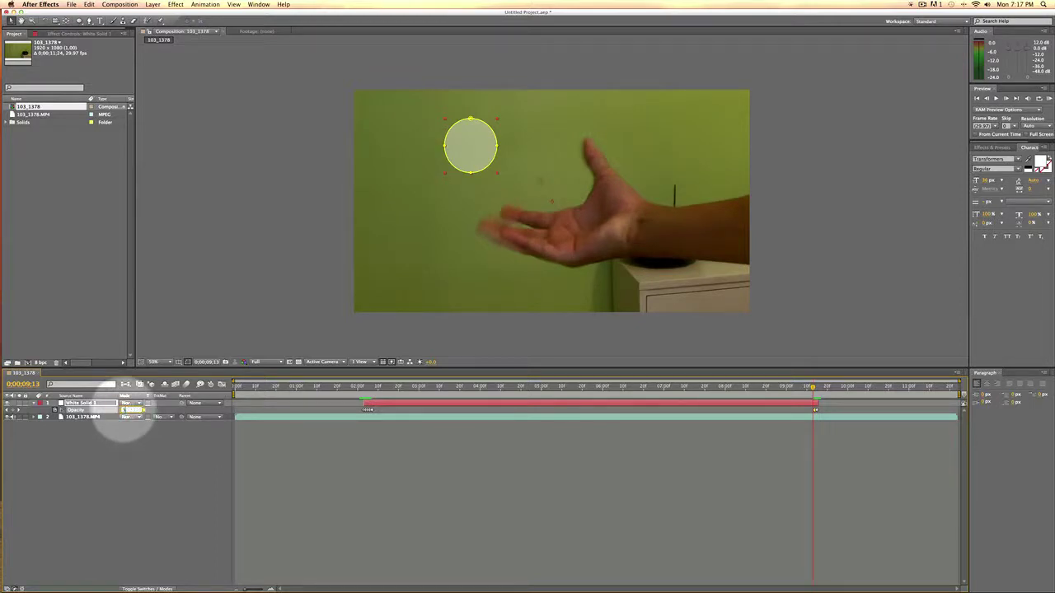
pyautogui.press('Return')
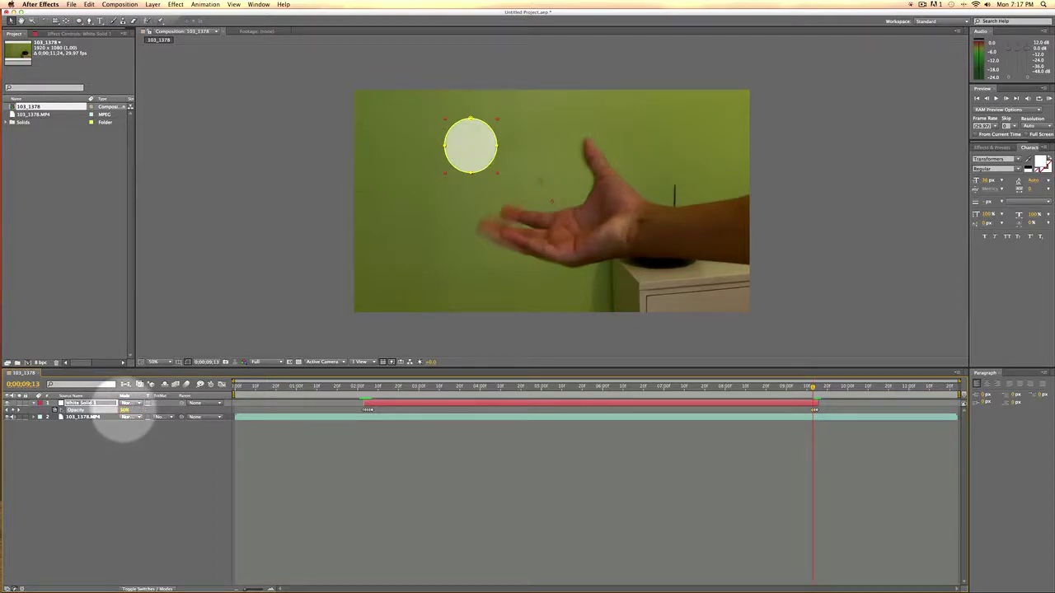
pyautogui.press('pageup')
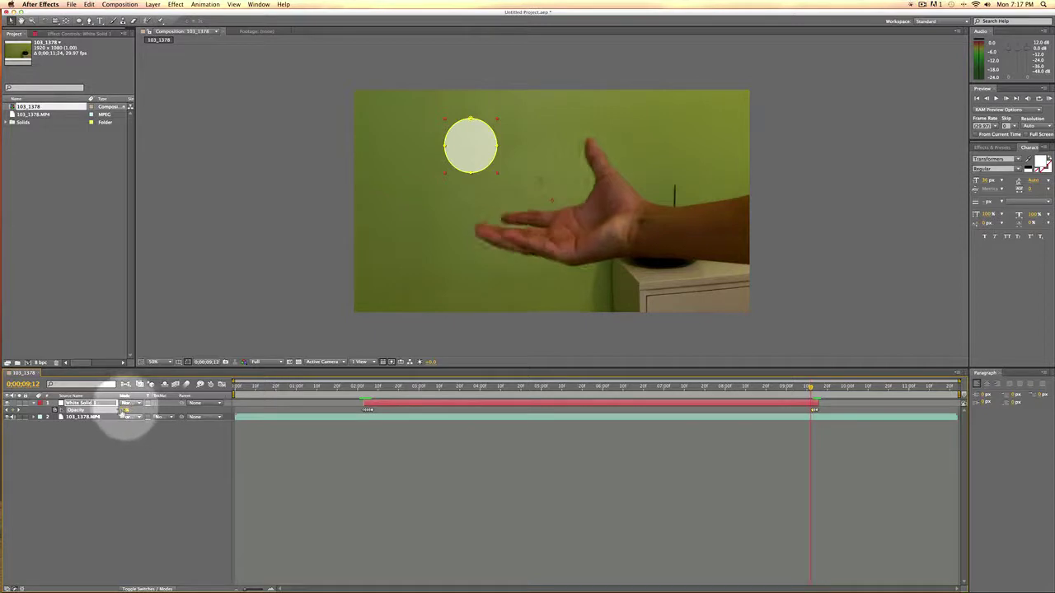
pyautogui.click(125, 410)
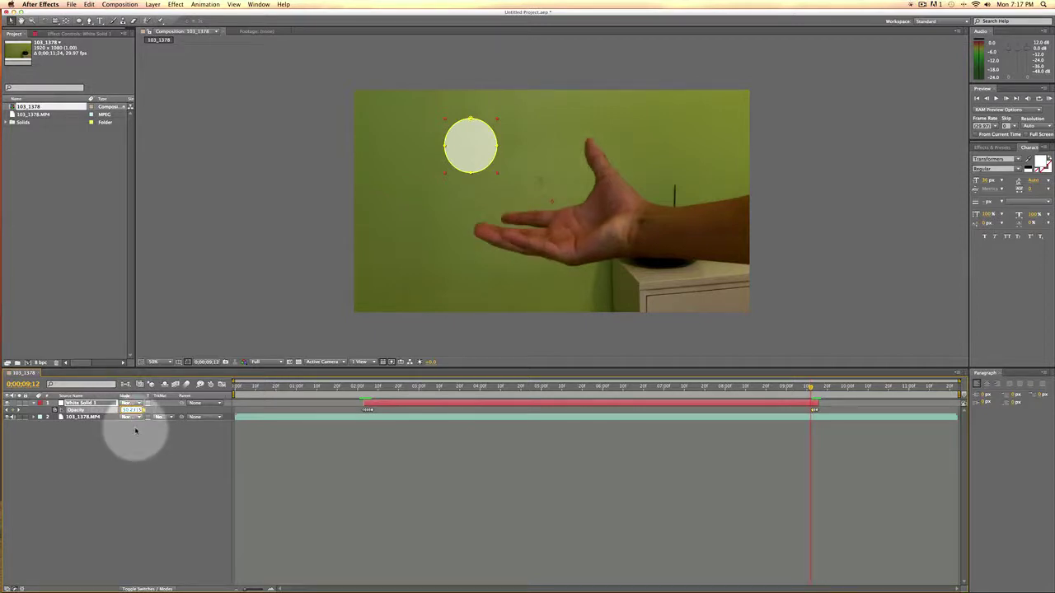
pyautogui.write('100')
pyautogui.press('Return')
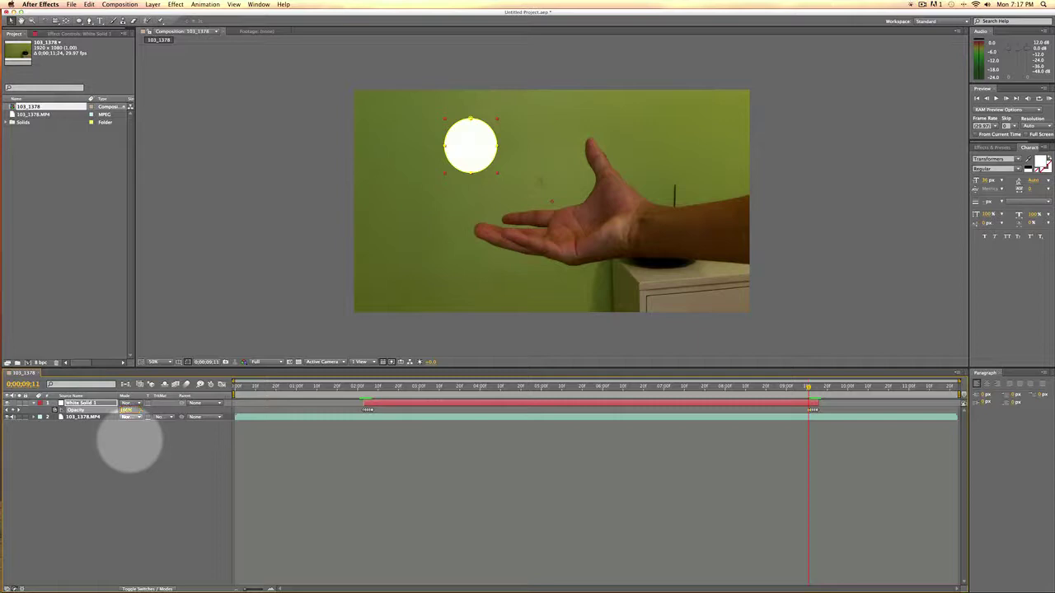
# Step: Play back the circle's fade-in from 0;00;02;03 and its fade-out from around 0;00;09;04
pyautogui.click(363, 393)
pyautogui.press('space')
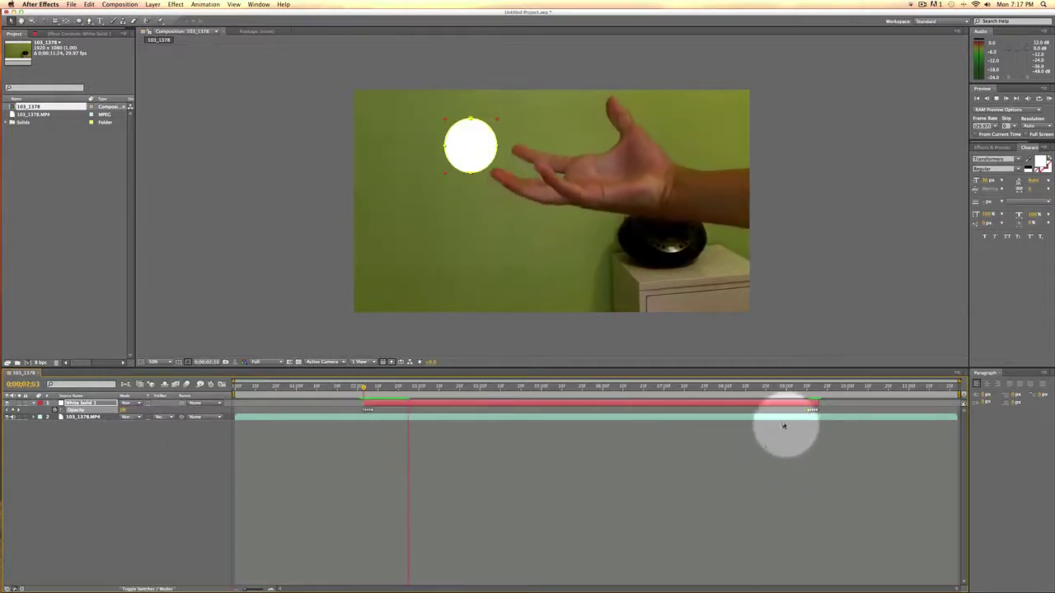
pyautogui.click(803, 394)
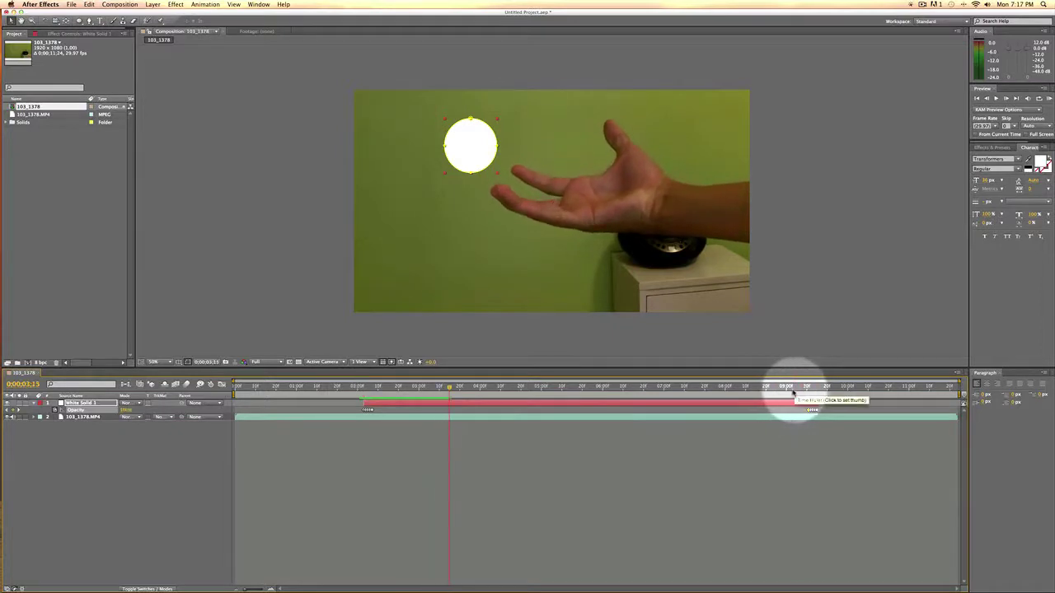
pyautogui.click(793, 394)
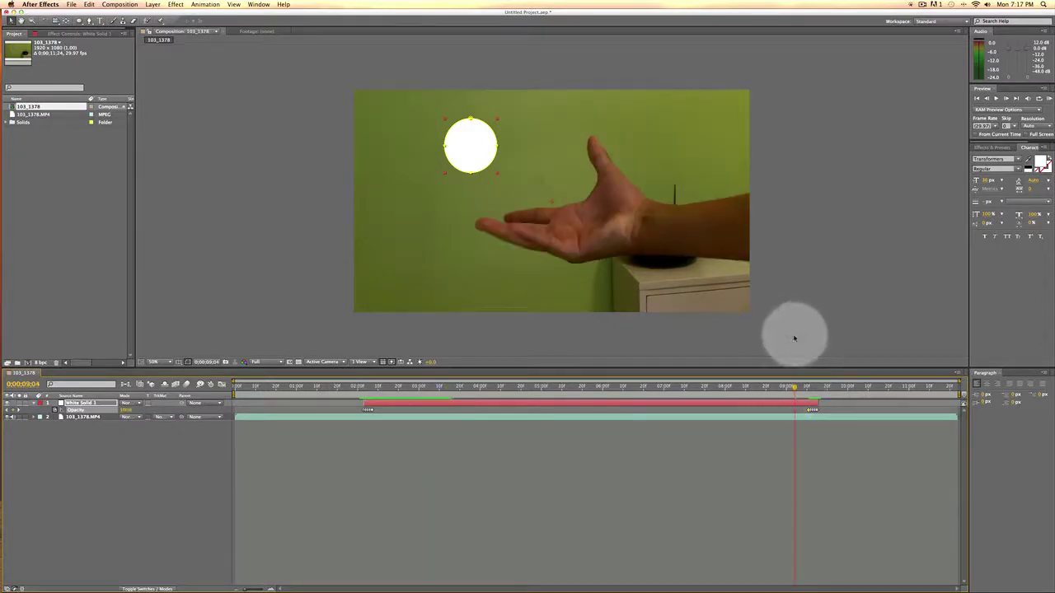
pyautogui.press('space')
pyautogui.click(797, 386)
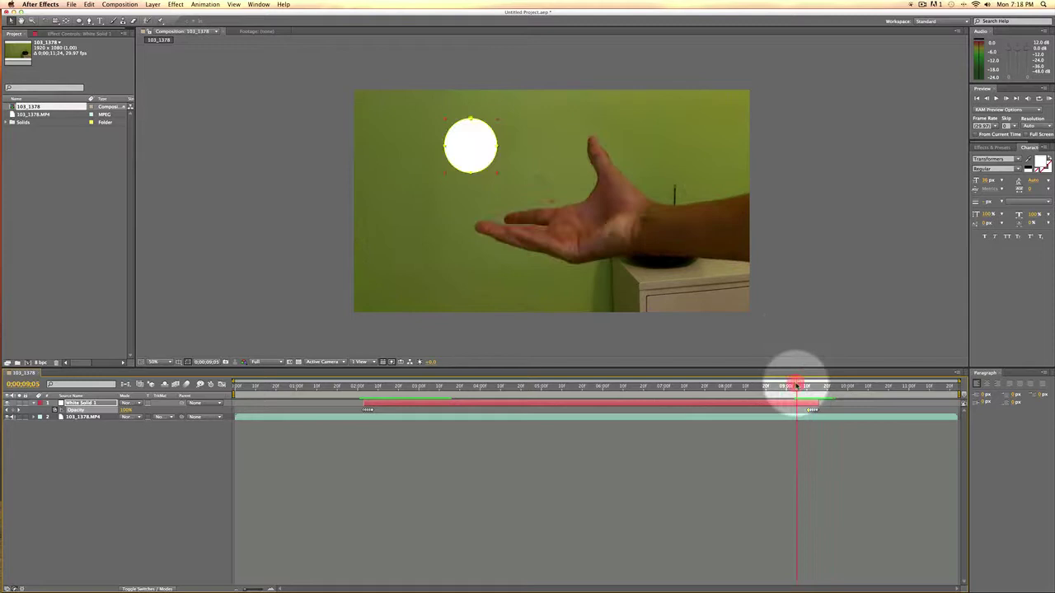
pyautogui.press('space')
pyautogui.click(784, 388)
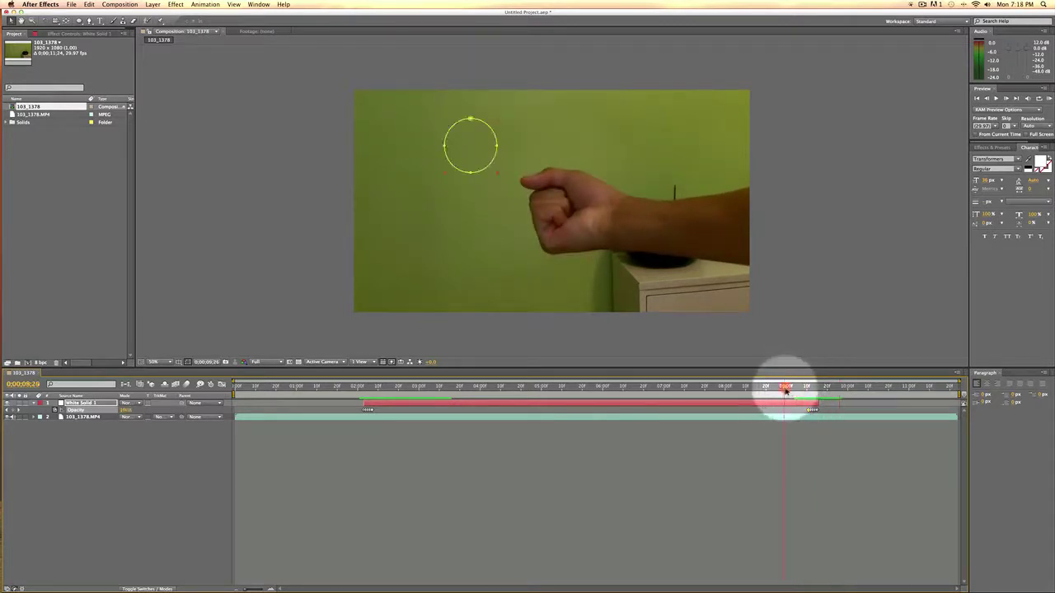
pyautogui.click(780, 387)
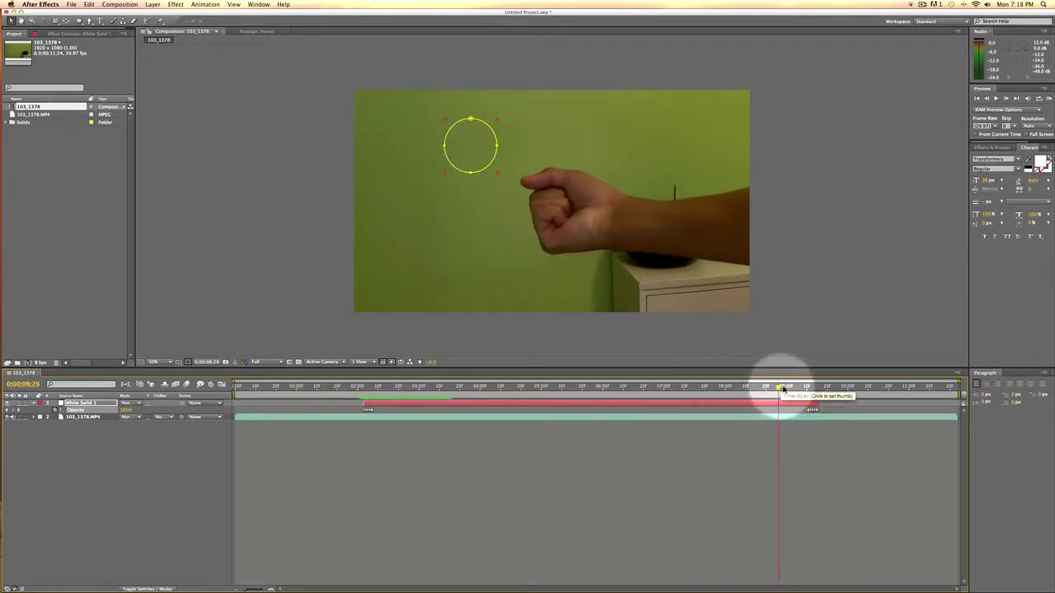
# Step: Rename the white solid layer to FireBall, with the current time at 0;00;05;10 where the circle is fully opaque
pyautogui.moveTo(781, 389); pyautogui.dragTo(551, 384)
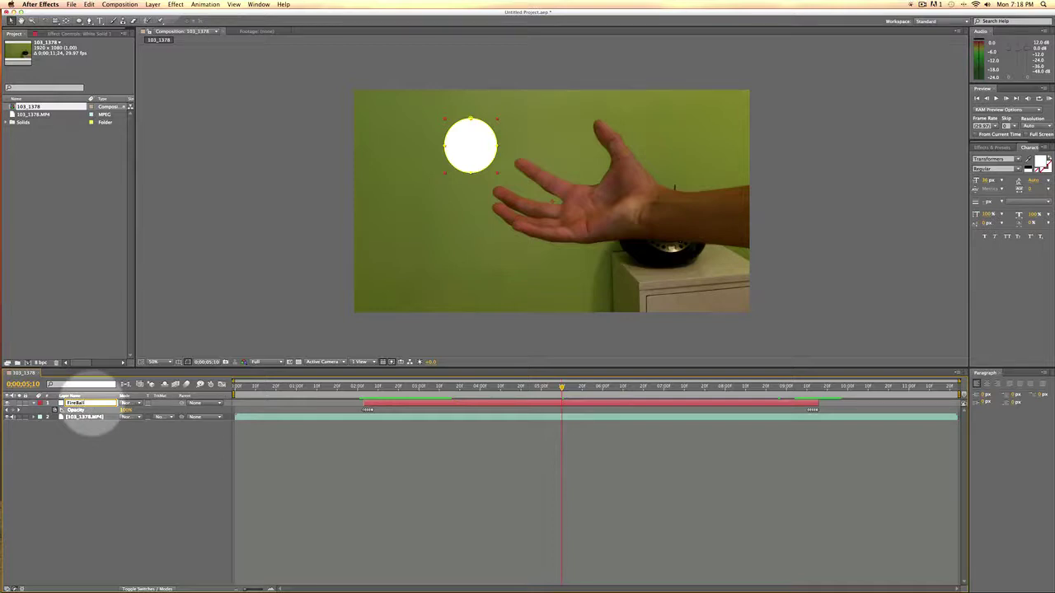
pyautogui.press('Return')
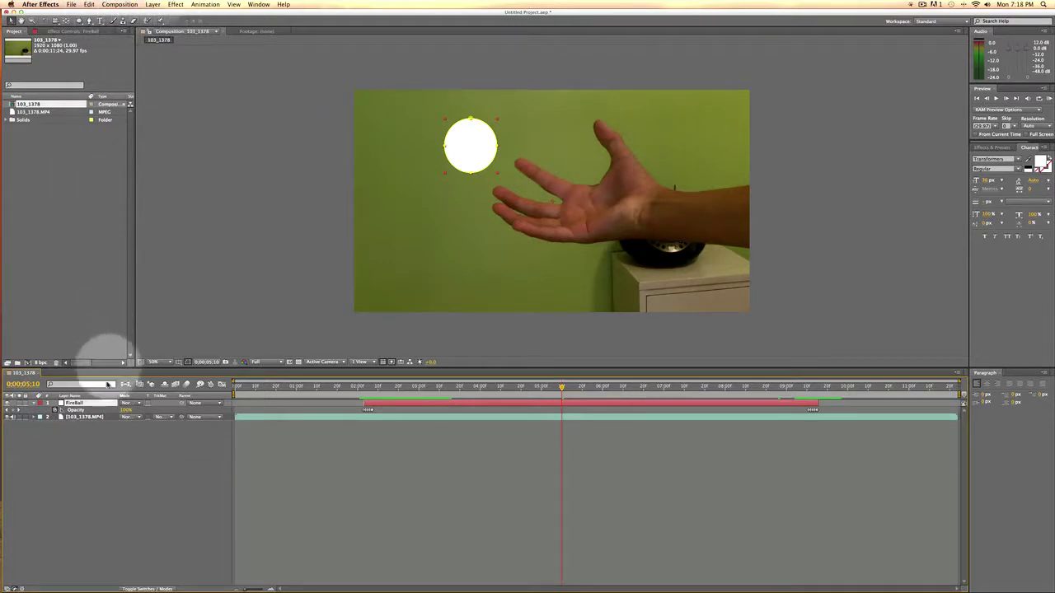
pyautogui.click(96, 404)
pyautogui.press('Return')
pyautogui.click(106, 353)
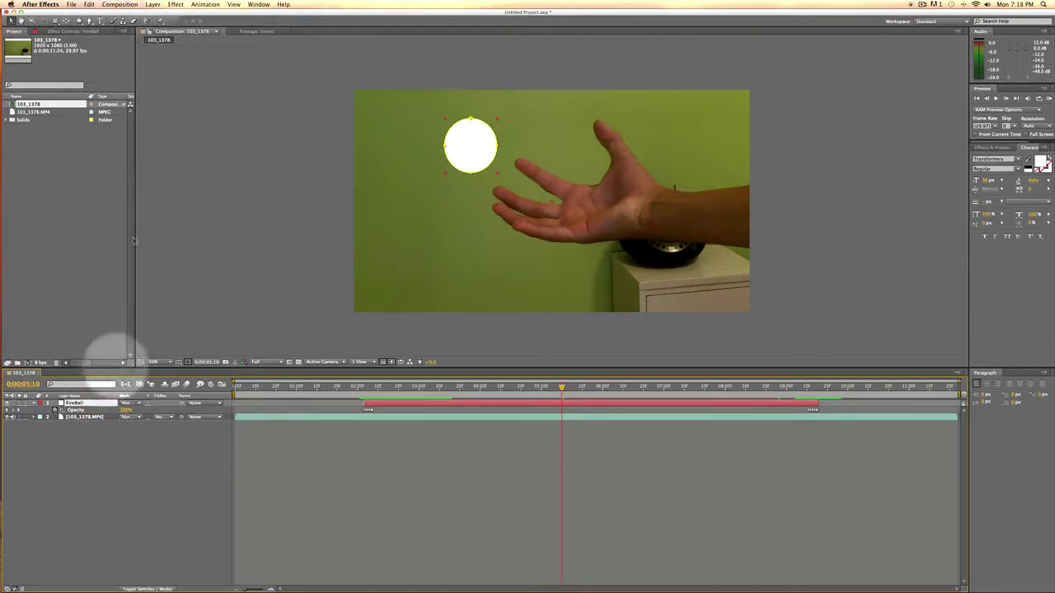
# Step: Apply the Fractal Noise effect to the FireBall layer and turn on Invert
pyautogui.click(171, 6)
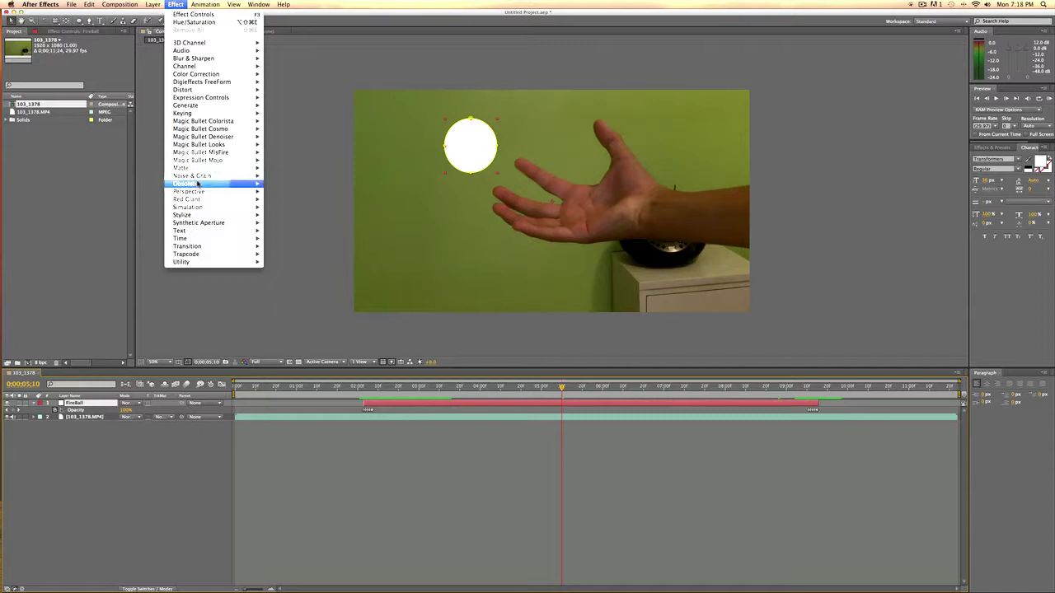
pyautogui.moveTo(258, 178)
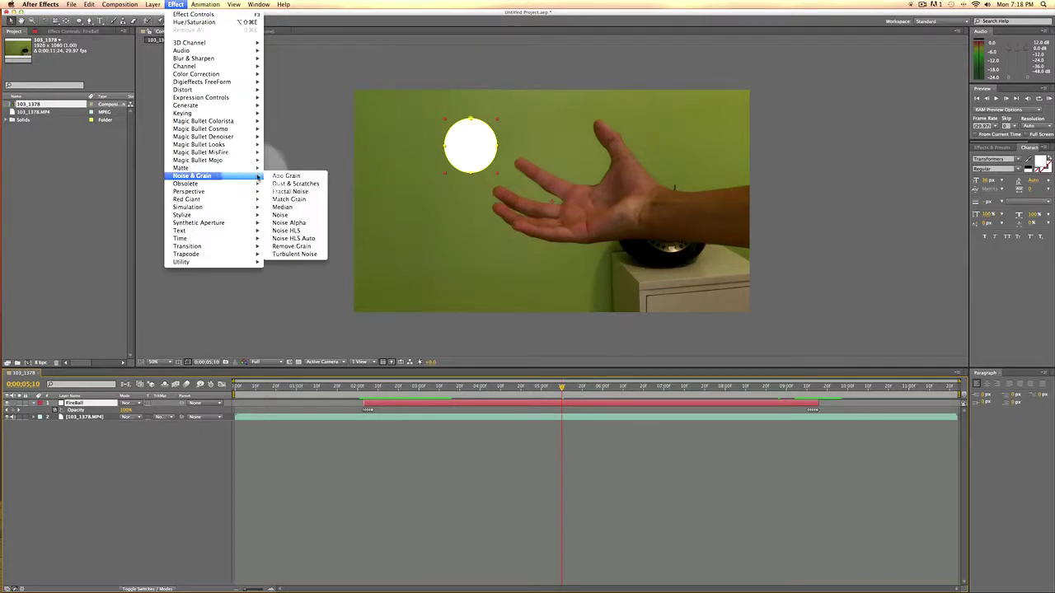
pyautogui.click(293, 192)
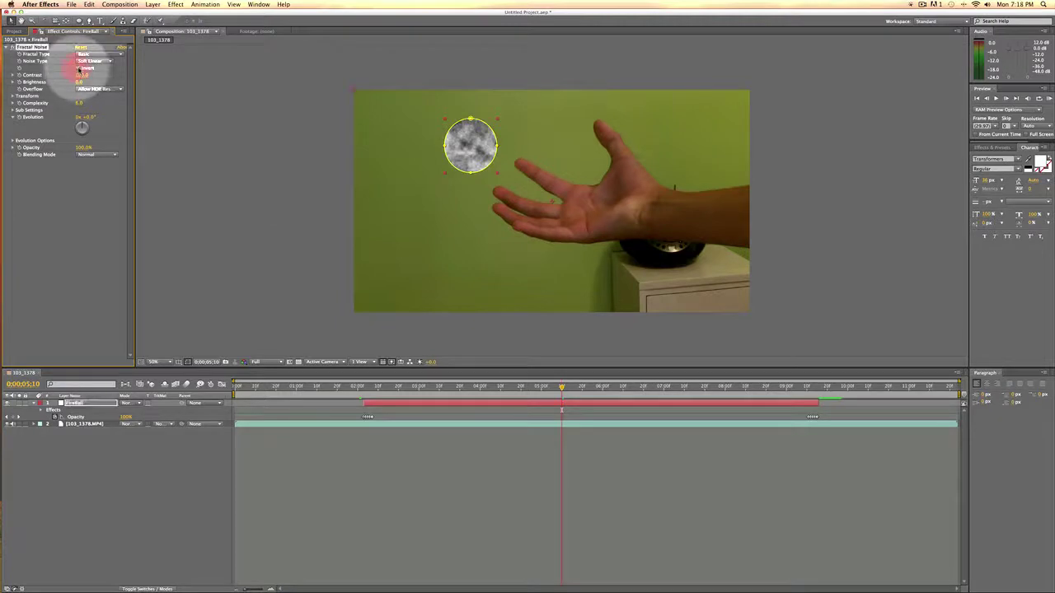
# Step: Try the Swirly fractal type on the FireBall noise and restore the Basic type
pyautogui.click(93, 54)
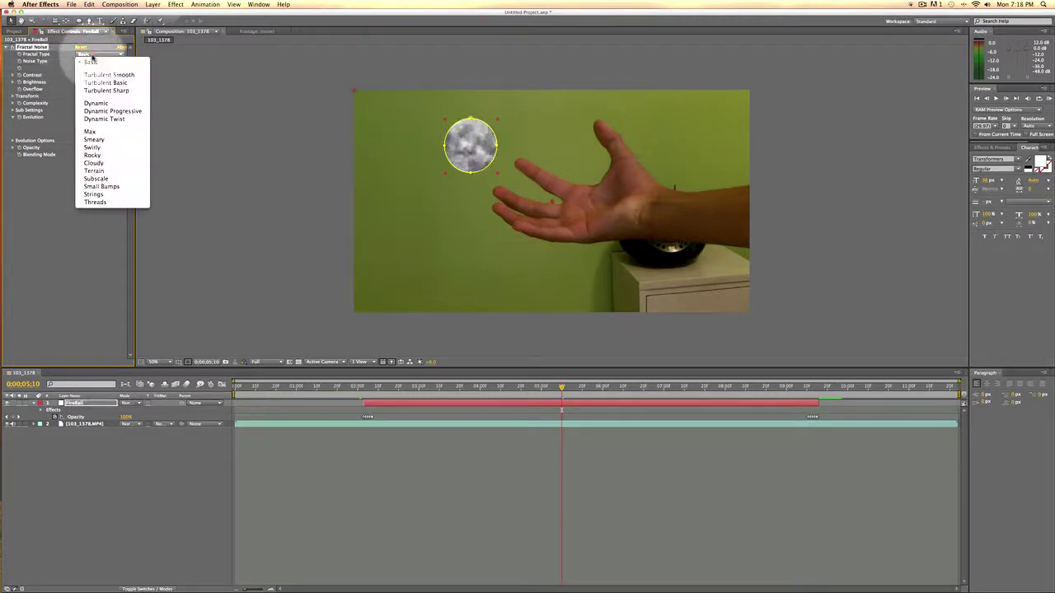
pyautogui.click(108, 149)
pyautogui.click(89, 55)
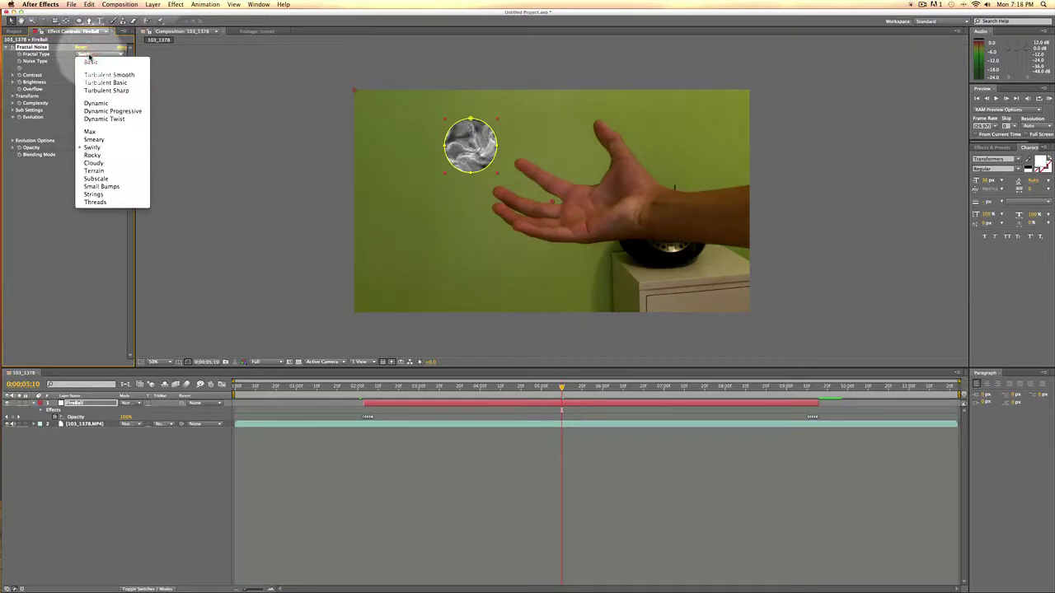
pyautogui.click(89, 62)
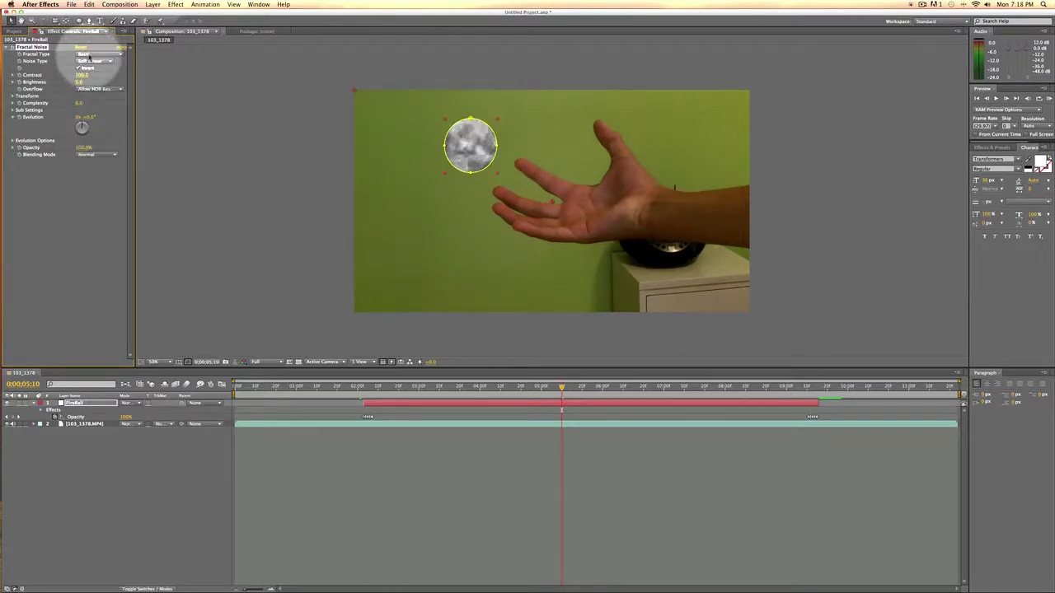
pyautogui.click(89, 56)
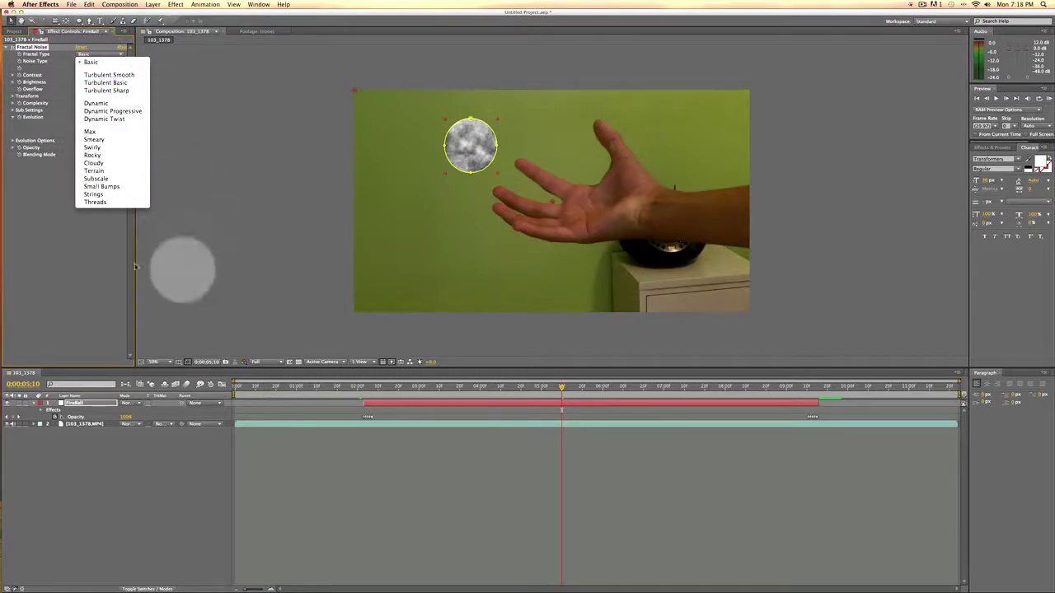
pyautogui.click(71, 251)
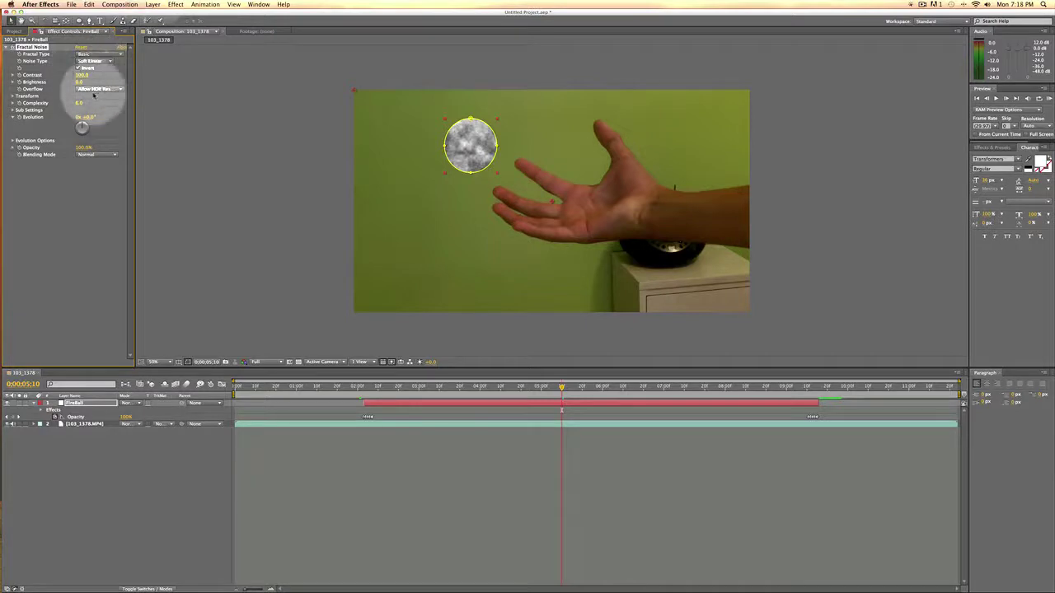
# Step: Set the Fractal Noise overflow to Clip and start keyframing its Evolution at the layer's start, 0;00;02;03
pyautogui.click(97, 88)
pyautogui.click(92, 98)
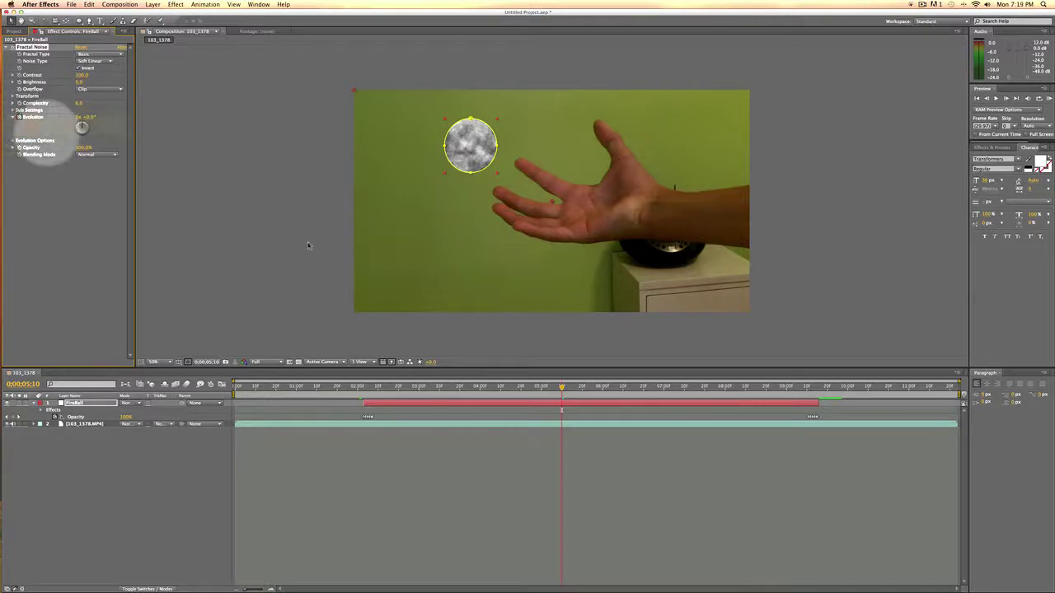
pyautogui.moveTo(561, 385); pyautogui.dragTo(362, 393)
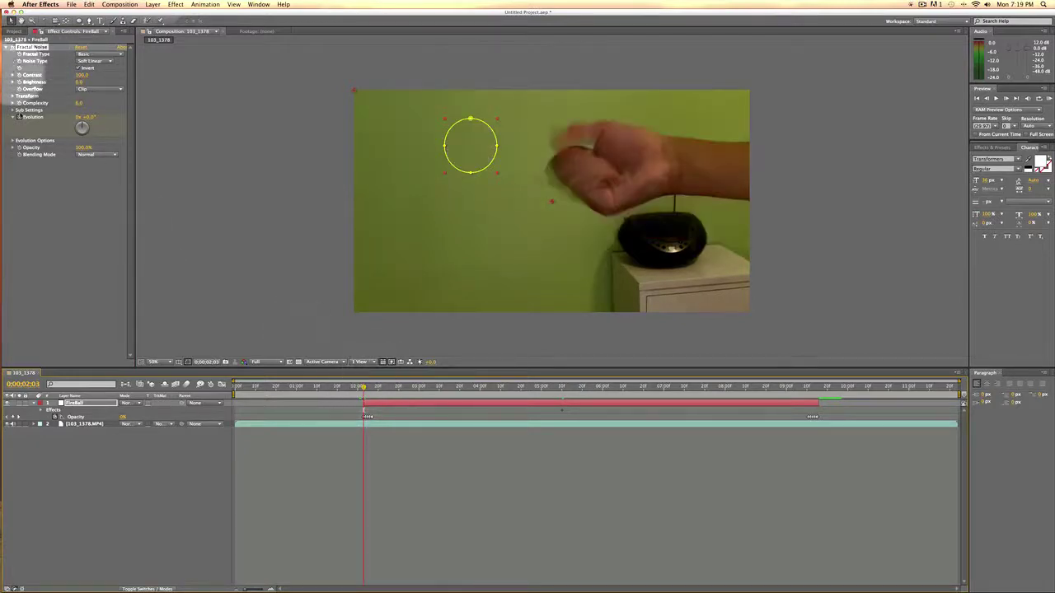
pyautogui.click(18, 117)
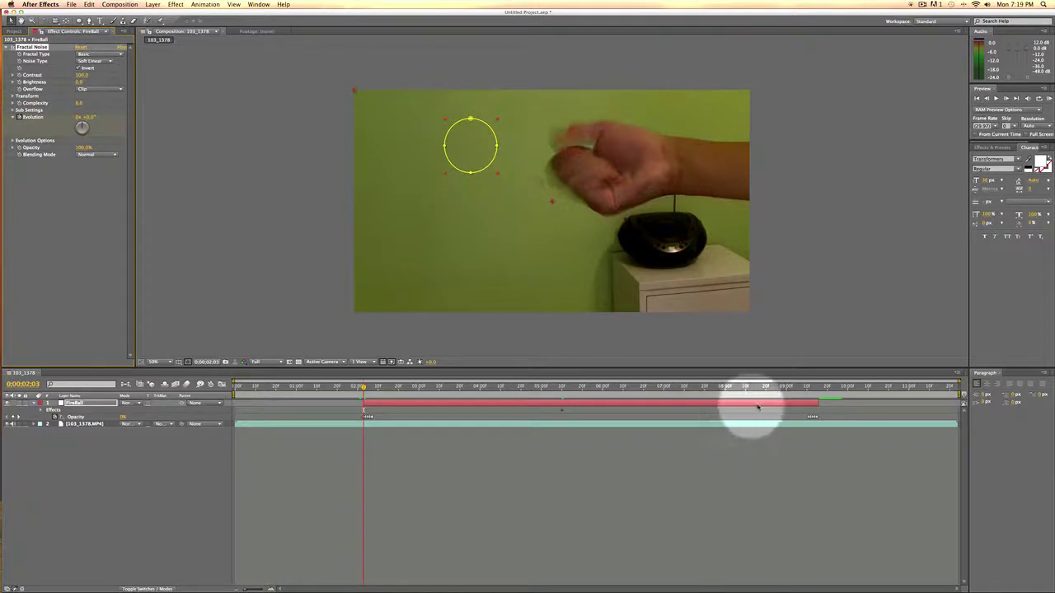
# Step: Set the Fractal Noise Evolution to 9 revolutions at the end of the FireBall layer, 0;00;09;15
pyautogui.click(810, 392)
pyautogui.moveTo(808, 390); pyautogui.dragTo(816, 389)
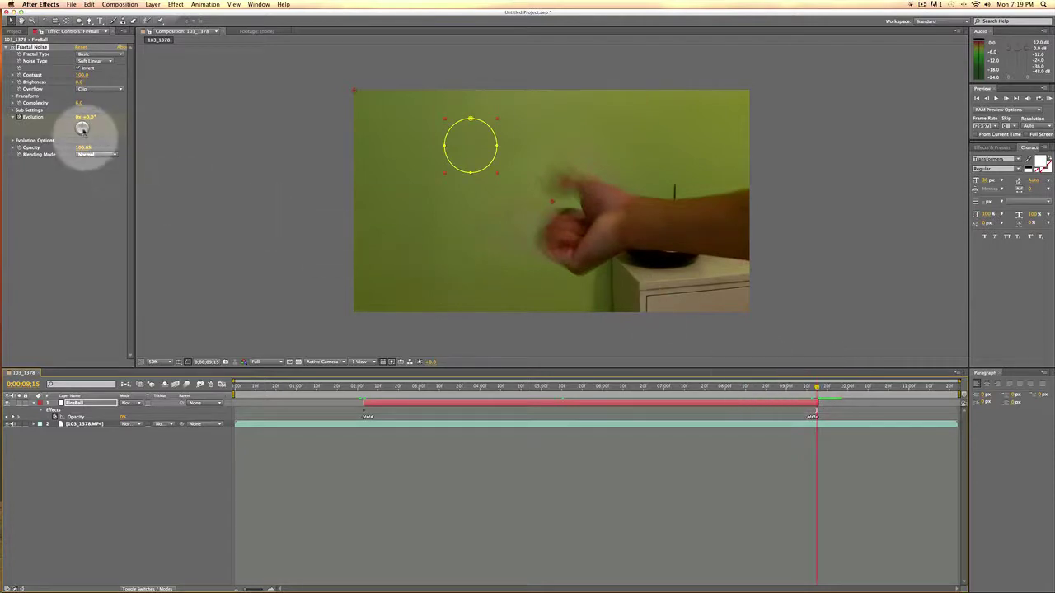
pyautogui.click(80, 117)
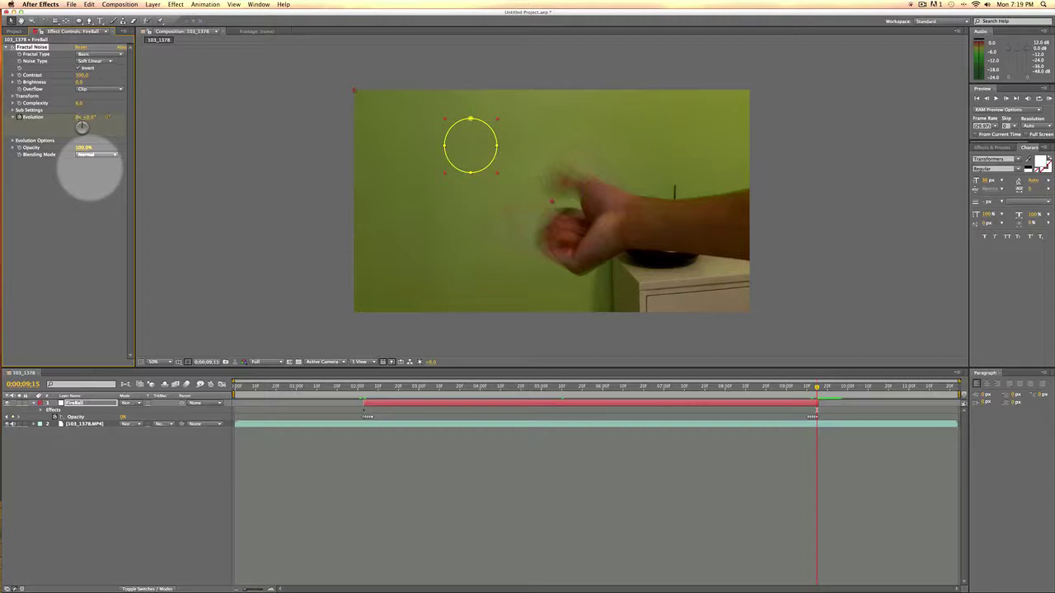
# Step: Preview the animated noise from the FireBall layer's start at 0;00;02;03 and lower the composition's preview resolution to Half
pyautogui.click(362, 393)
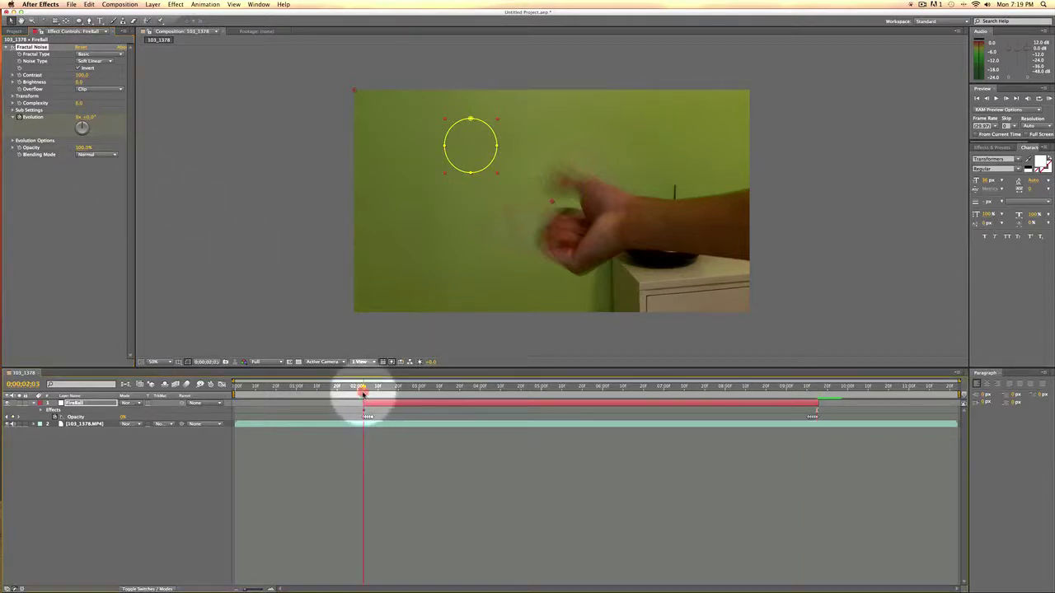
pyautogui.press('space')
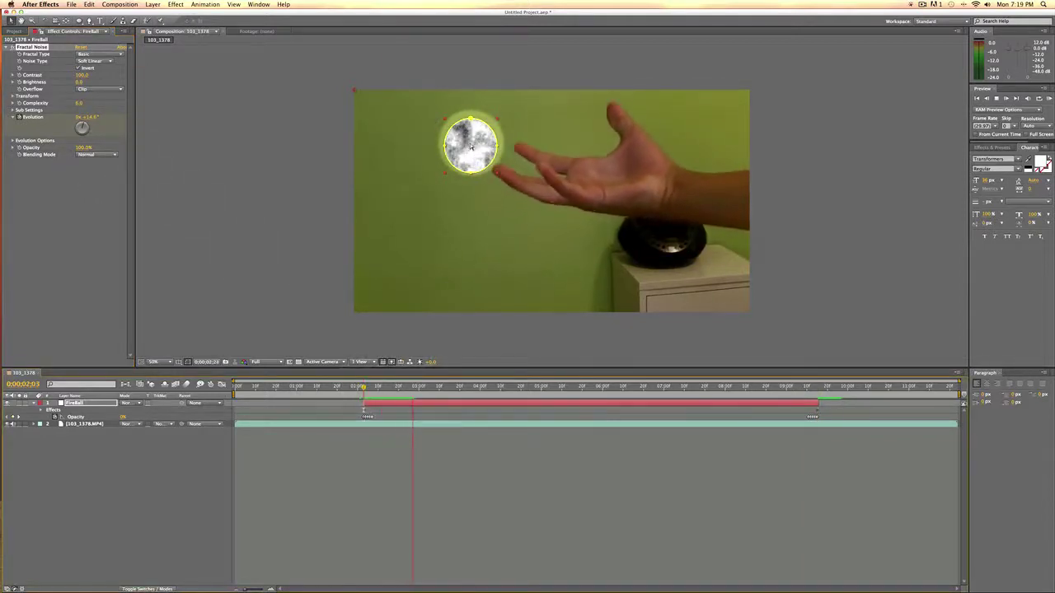
pyautogui.click(304, 330)
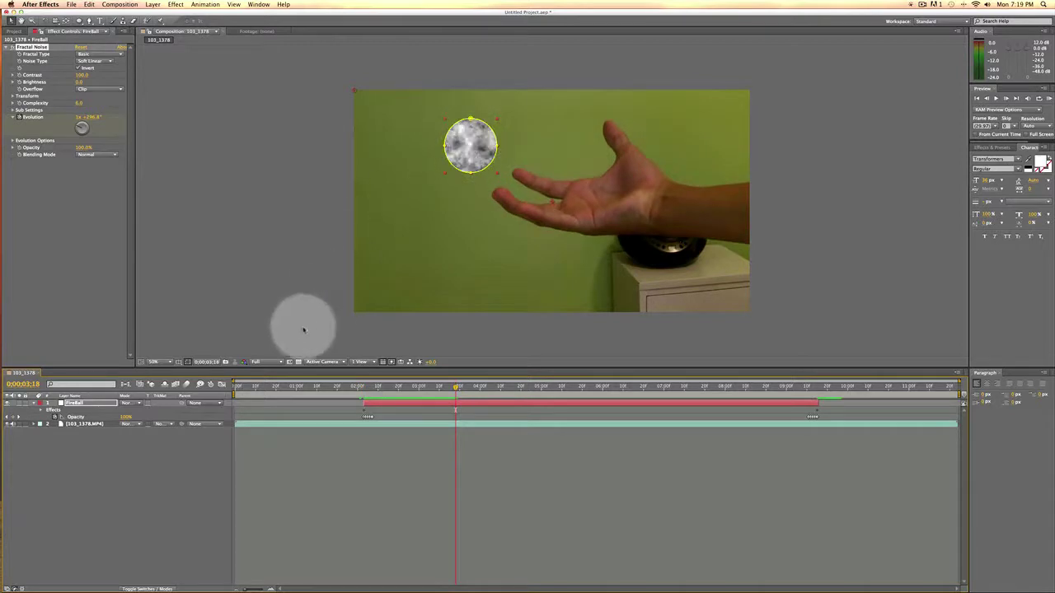
pyautogui.click(269, 362)
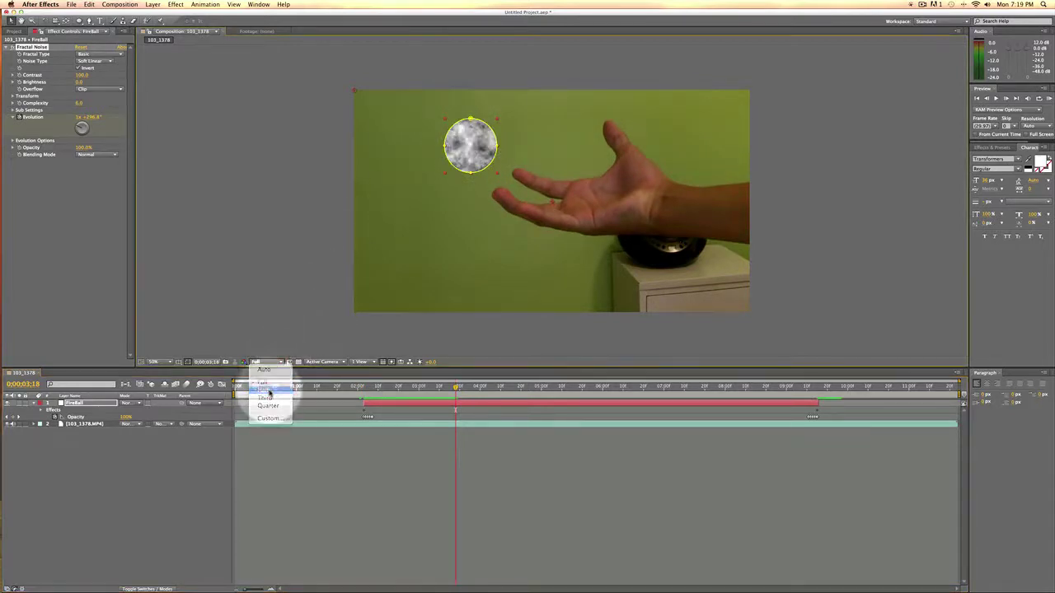
pyautogui.click(268, 392)
# Step: Play back the fireball animation from the FireBall layer's start at half resolution to check the noise movement
pyautogui.click(367, 393)
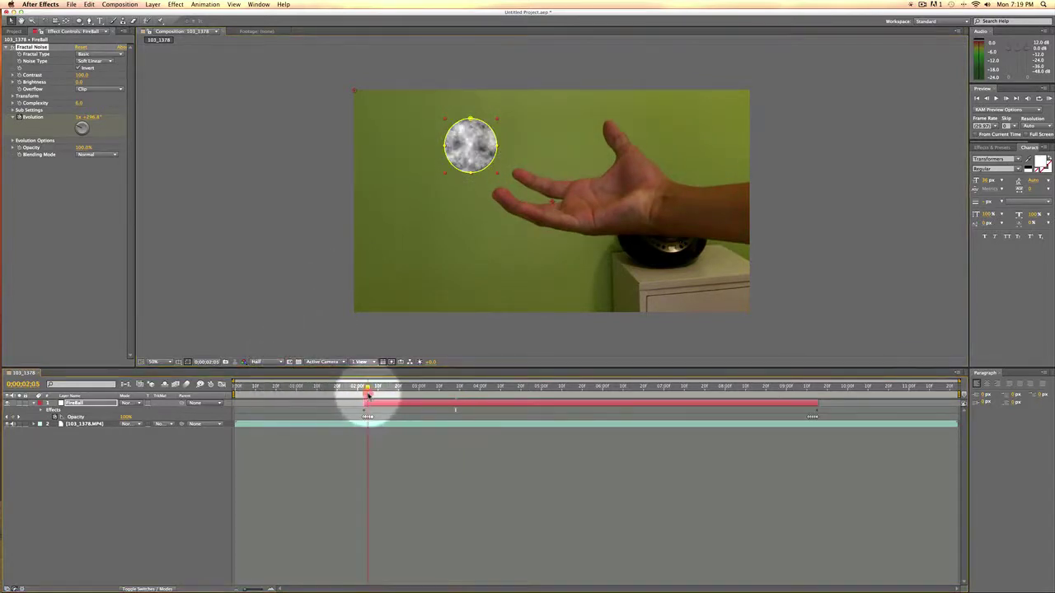
pyautogui.moveTo(368, 394); pyautogui.dragTo(362, 389)
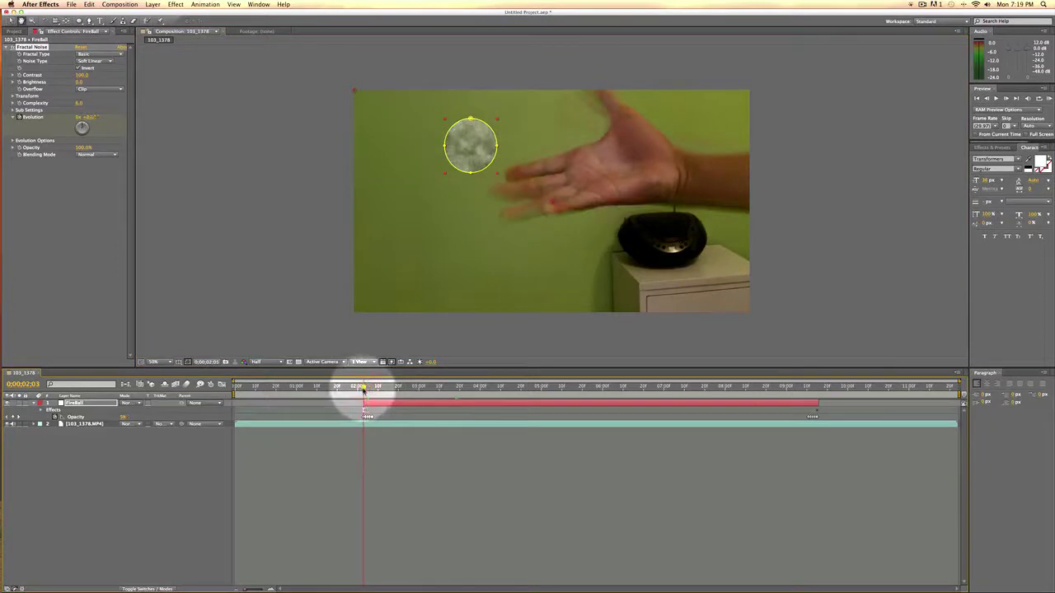
pyautogui.press('space')
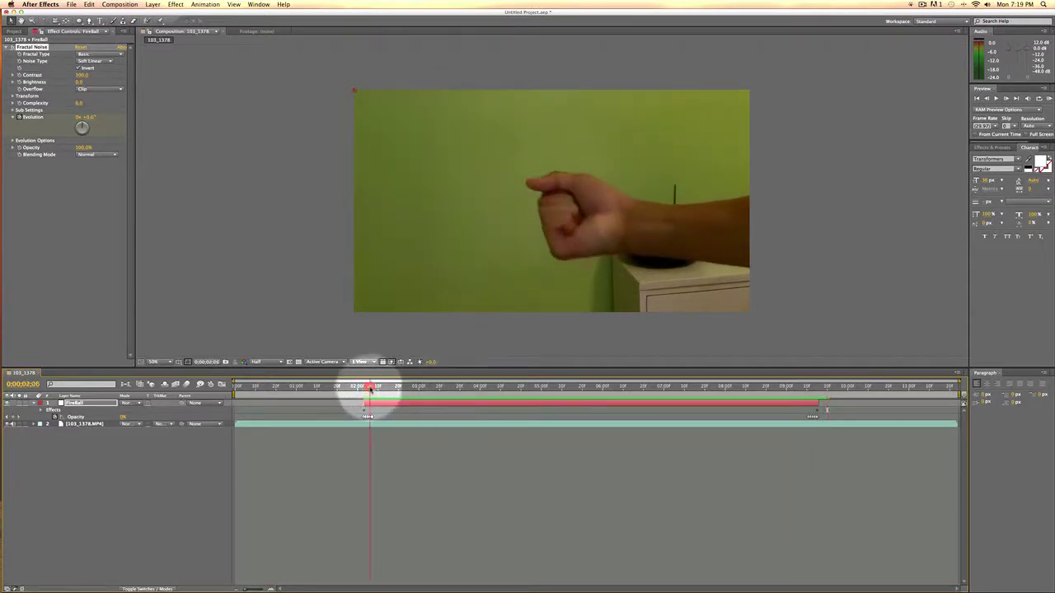
pyautogui.moveTo(370, 388); pyautogui.dragTo(365, 388)
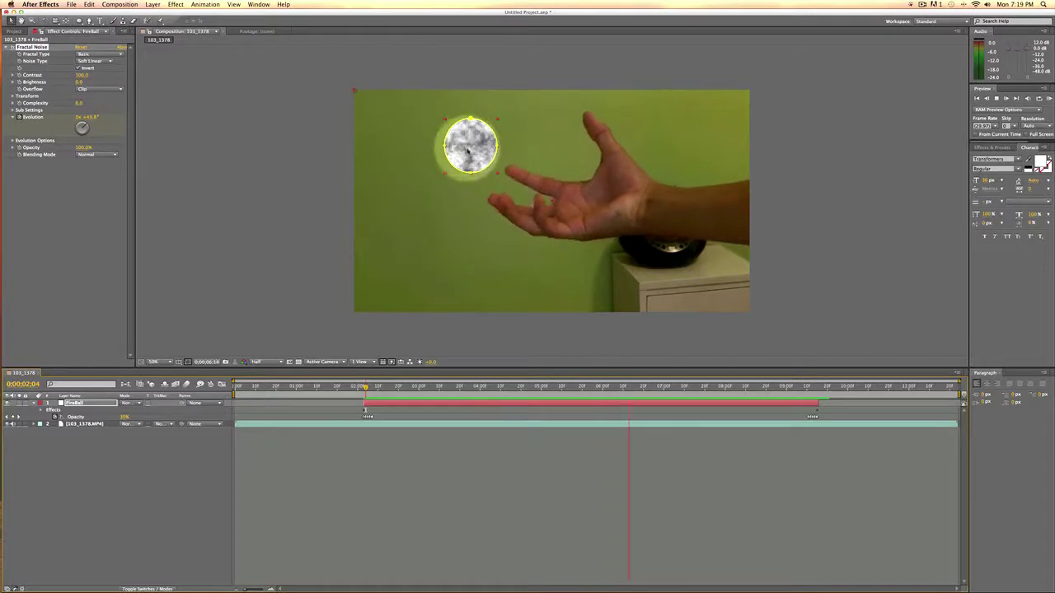
pyautogui.click(370, 394)
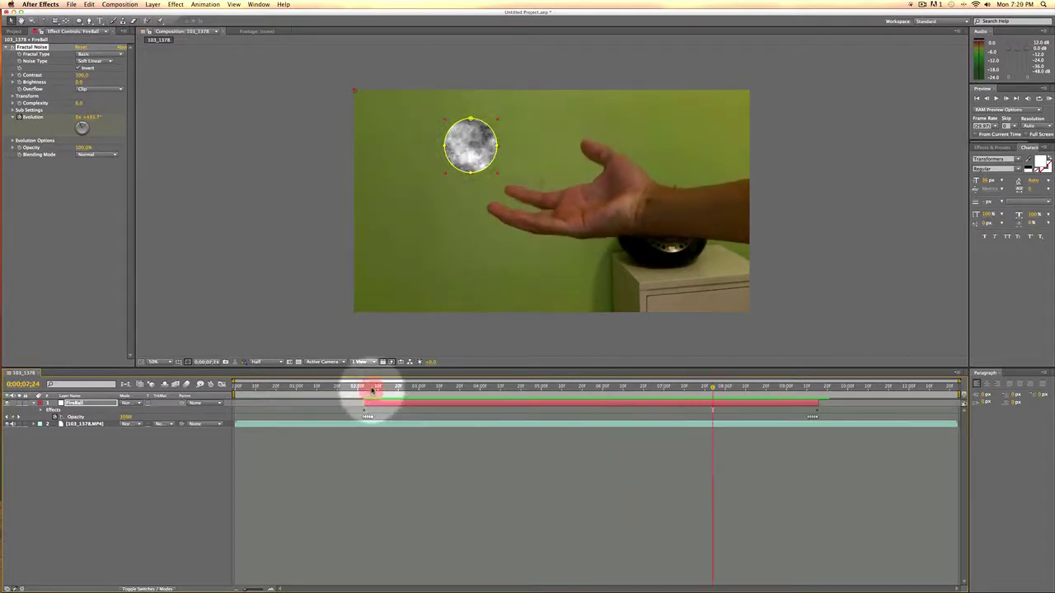
pyautogui.moveTo(371, 394); pyautogui.dragTo(367, 393)
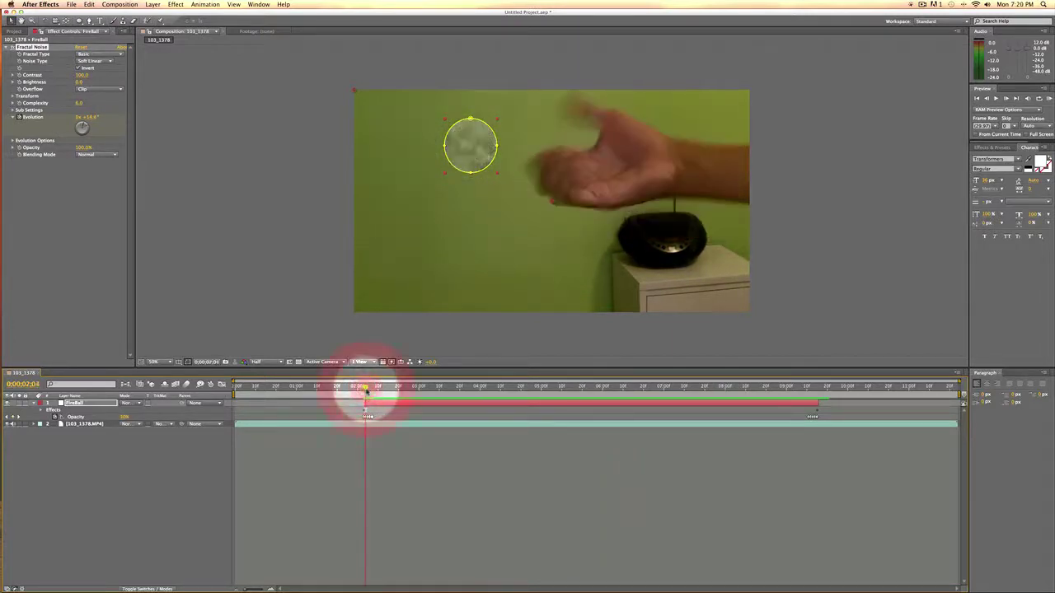
# Step: Apply the Radial Blur effect to the FireBall layer and place its center in the middle of the circle at 564, 270
pyautogui.click(92, 404)
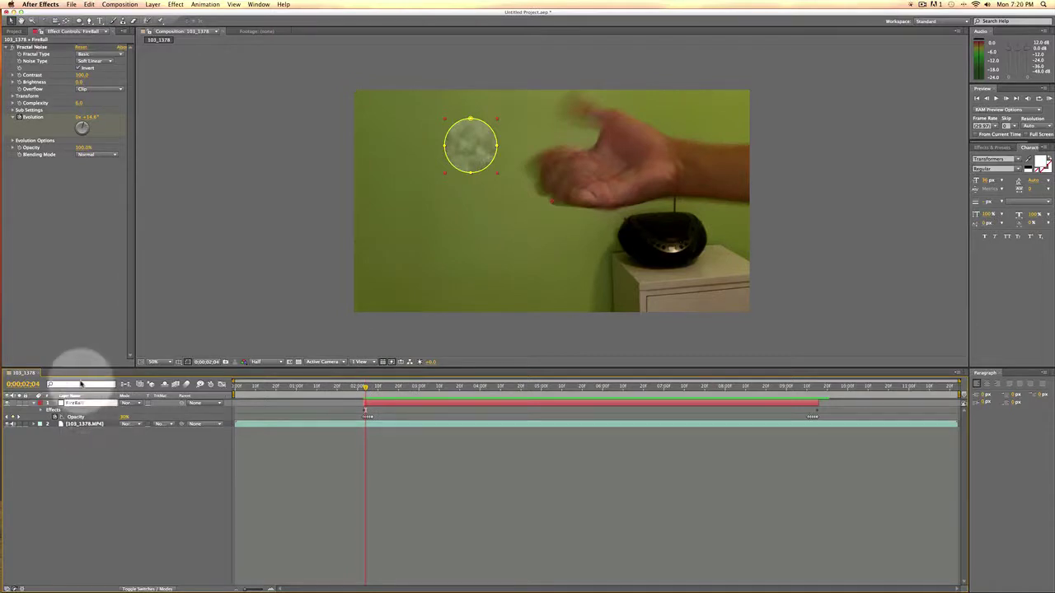
pyautogui.click(175, 4)
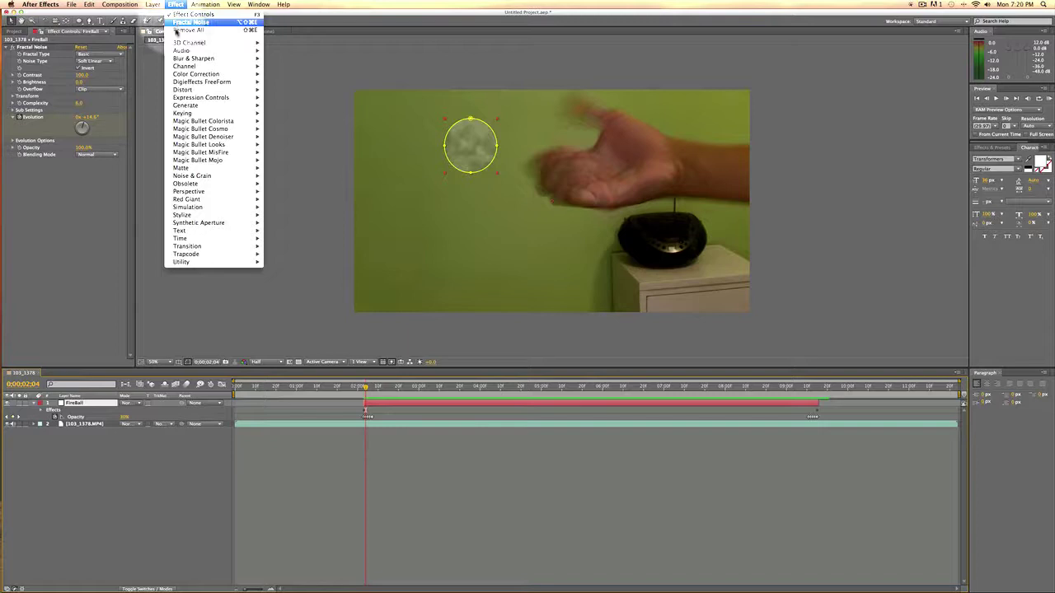
pyautogui.moveTo(189, 52)
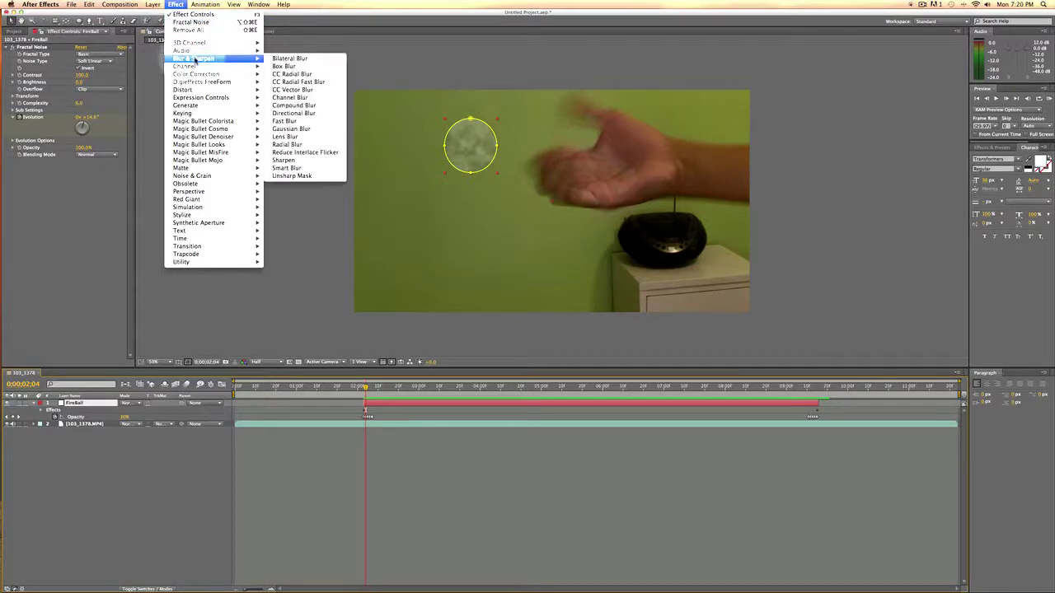
pyautogui.click(299, 144)
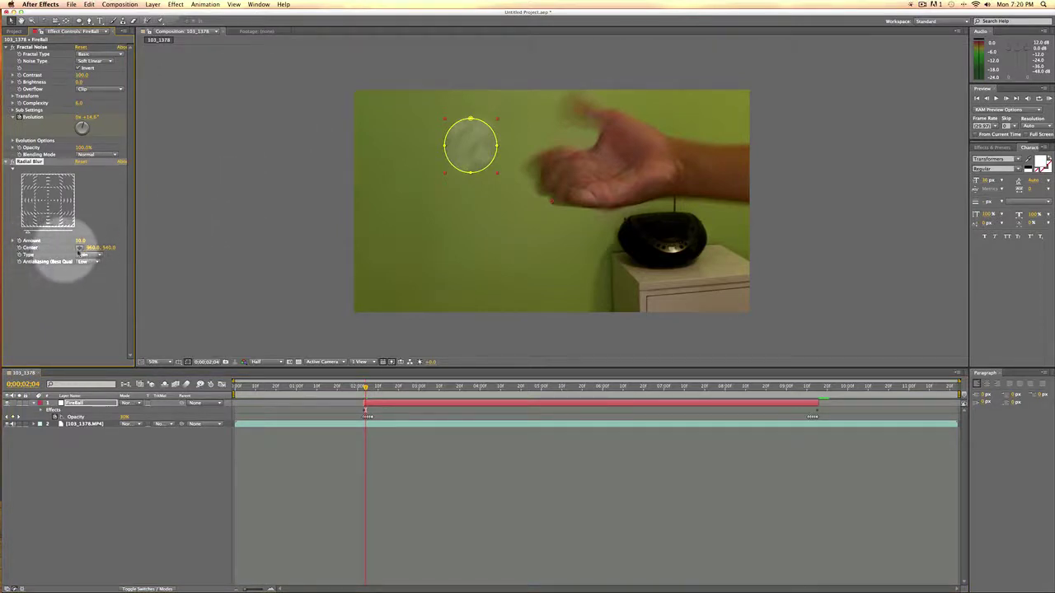
pyautogui.click(78, 249)
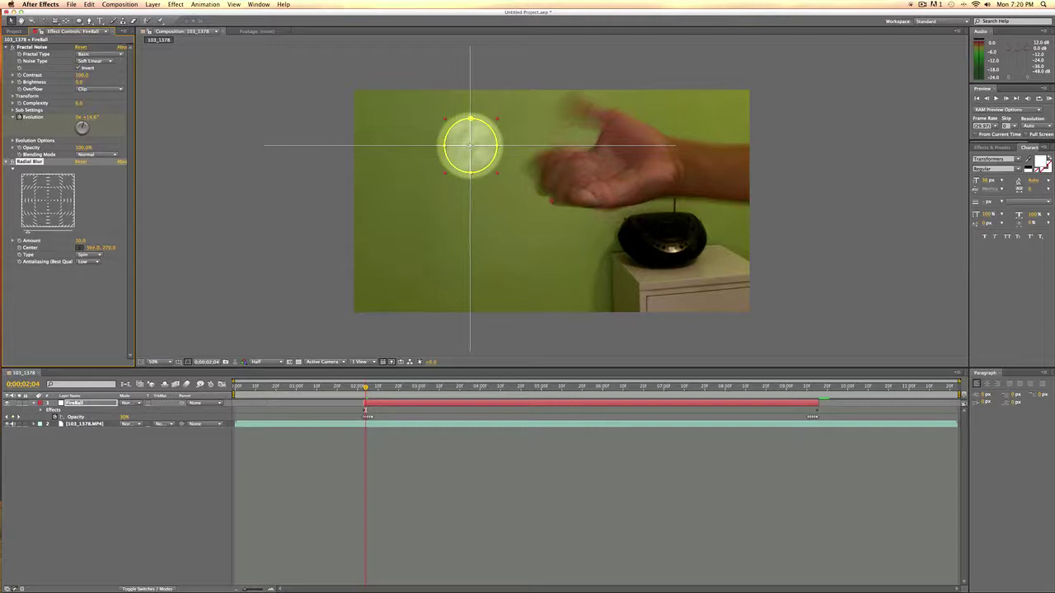
pyautogui.click(470, 146)
pyautogui.click(192, 284)
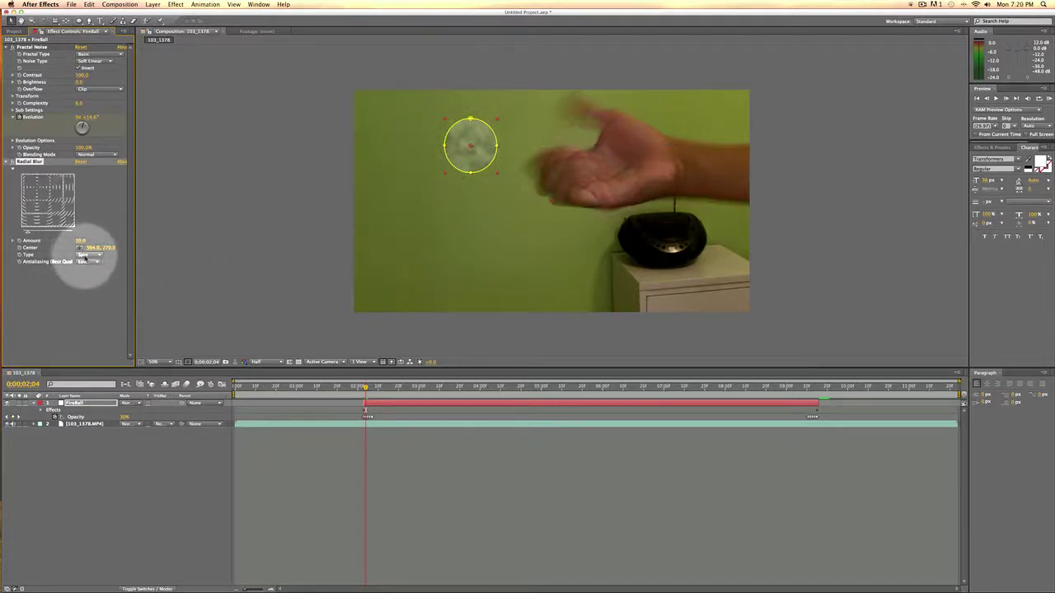
# Step: Increase the Radial Blur amount on the FireBall layer and change the blur type to Zoom
pyautogui.moveTo(80, 241); pyautogui.dragTo(117, 246)
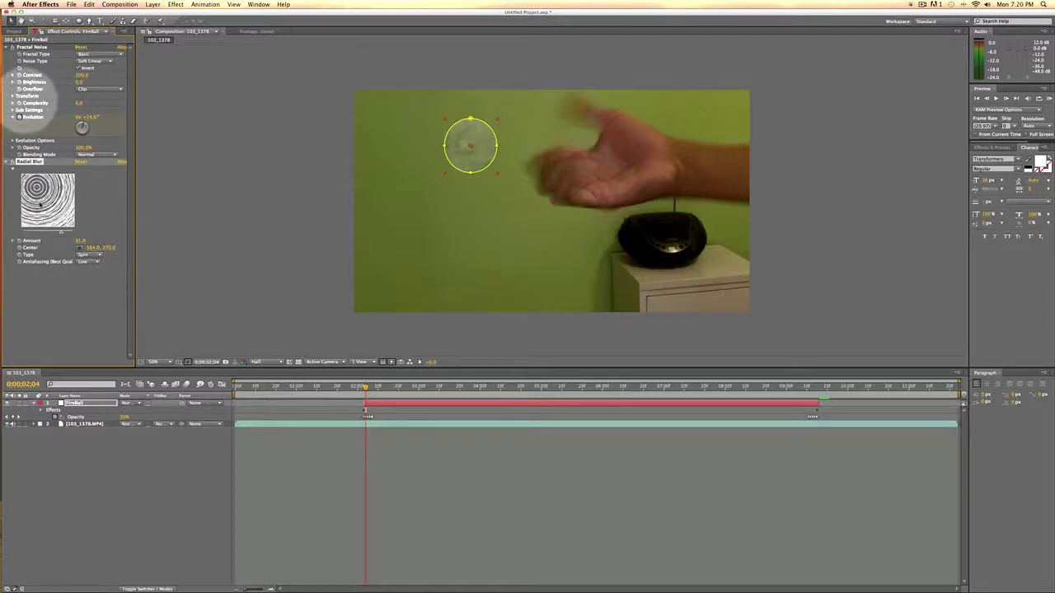
pyautogui.click(89, 255)
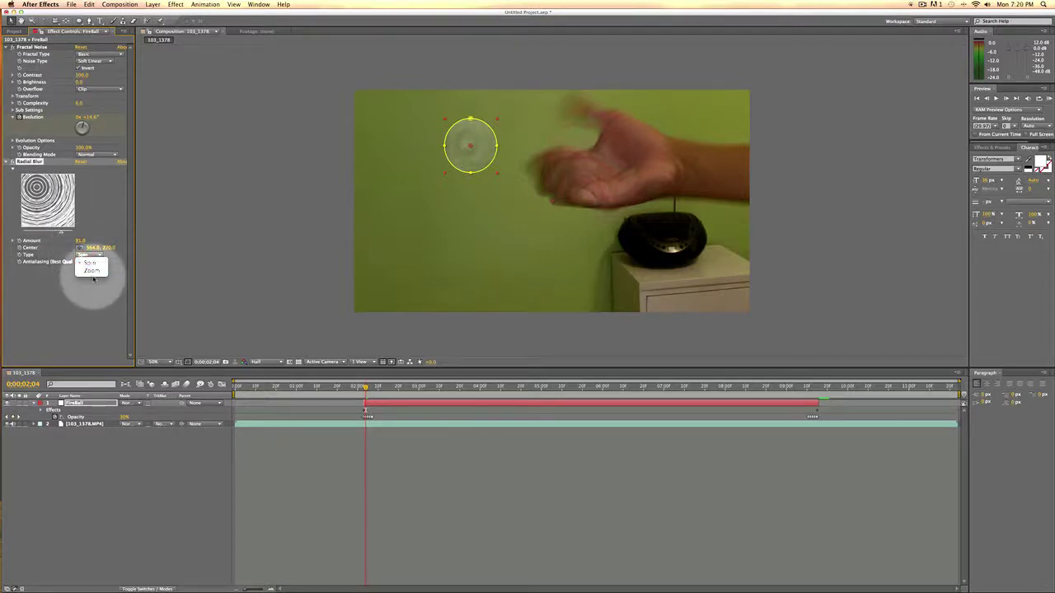
pyautogui.click(91, 270)
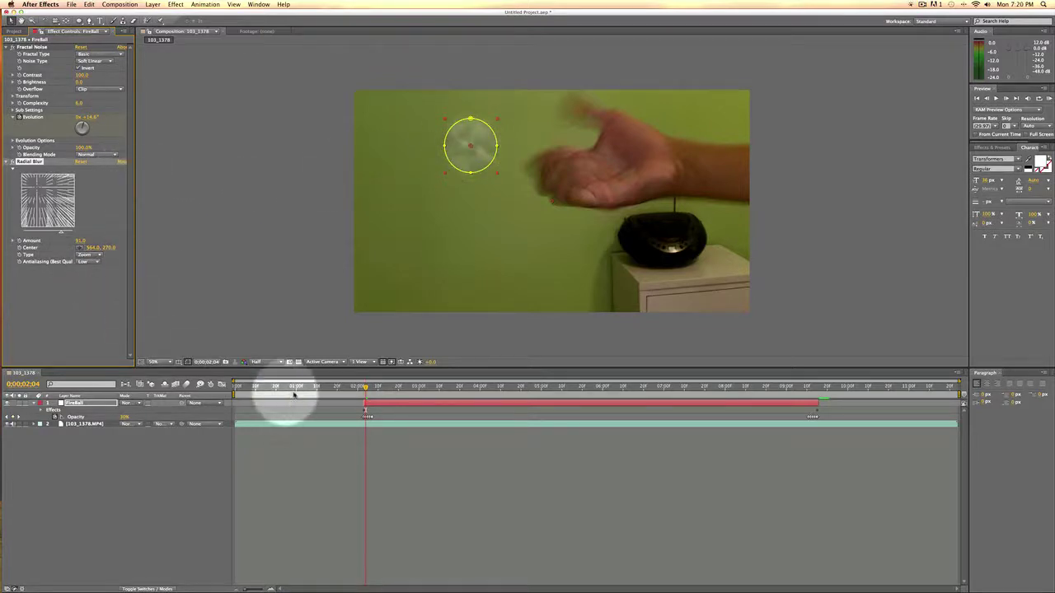
# Step: Set the Radial Blur amount to 125, judging it at 0;00;02;28 where the fireball is fully opaque
pyautogui.click(416, 394)
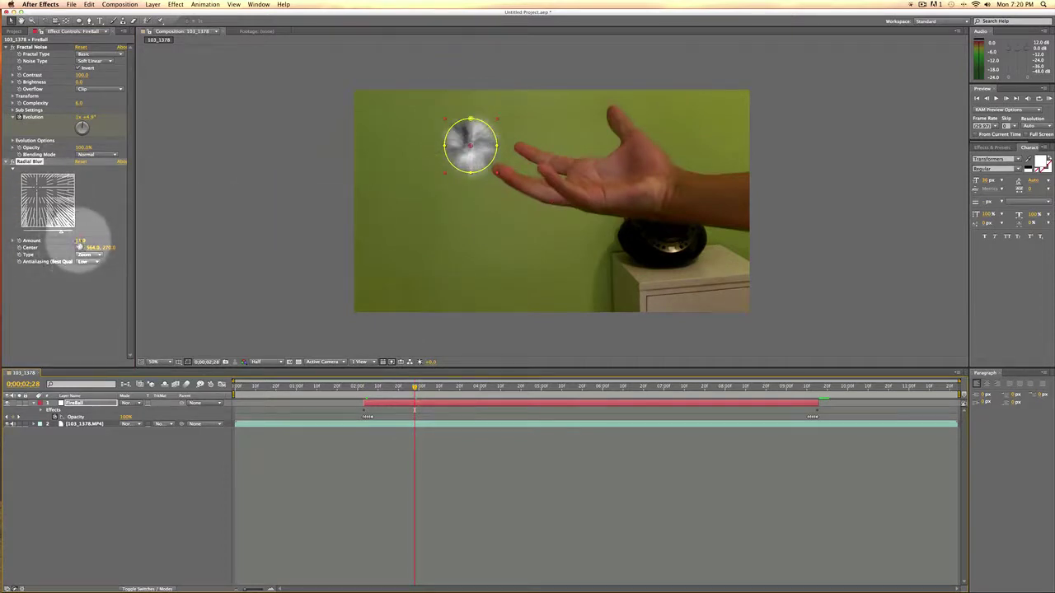
pyautogui.moveTo(79, 240); pyautogui.dragTo(114, 253)
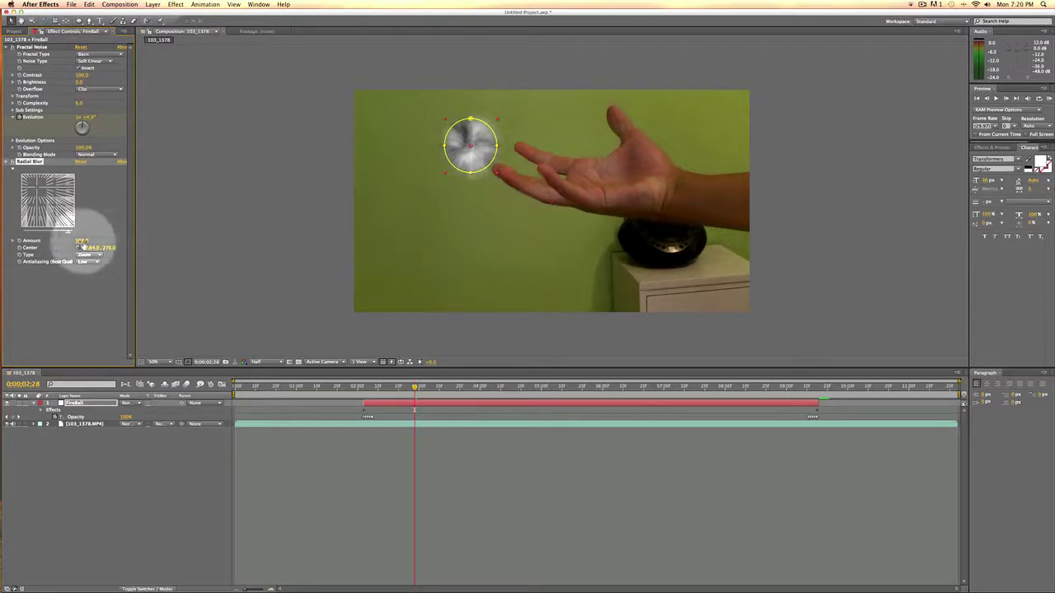
pyautogui.click(81, 240)
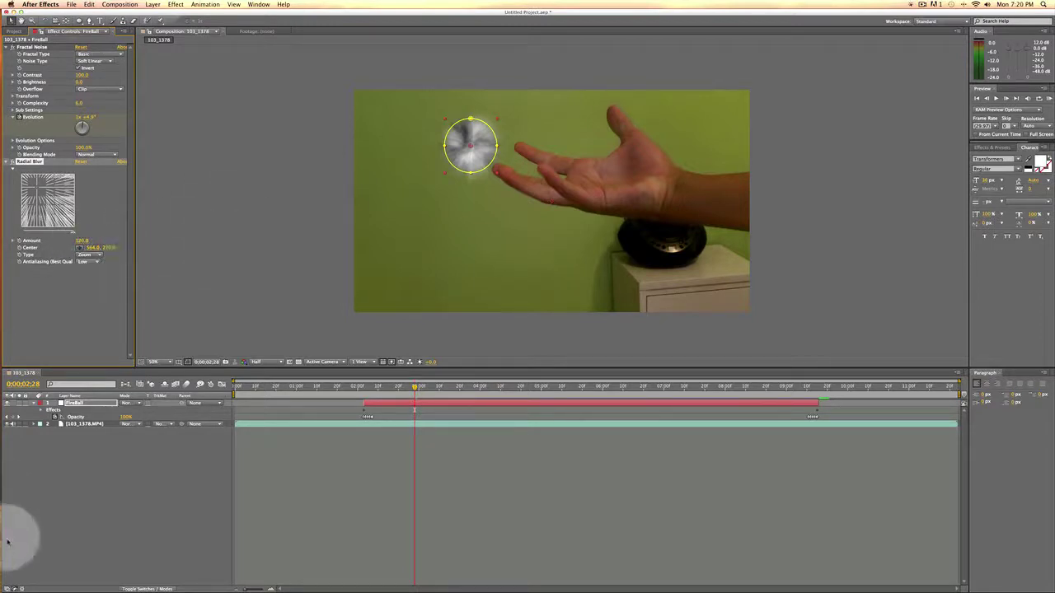
pyautogui.click(62, 529)
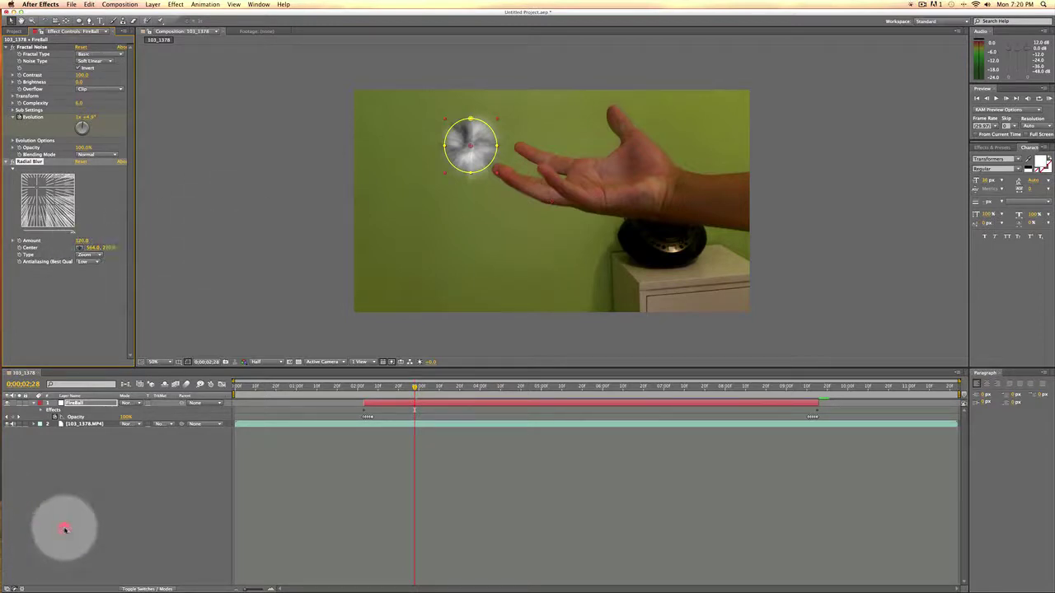
pyautogui.click(84, 240)
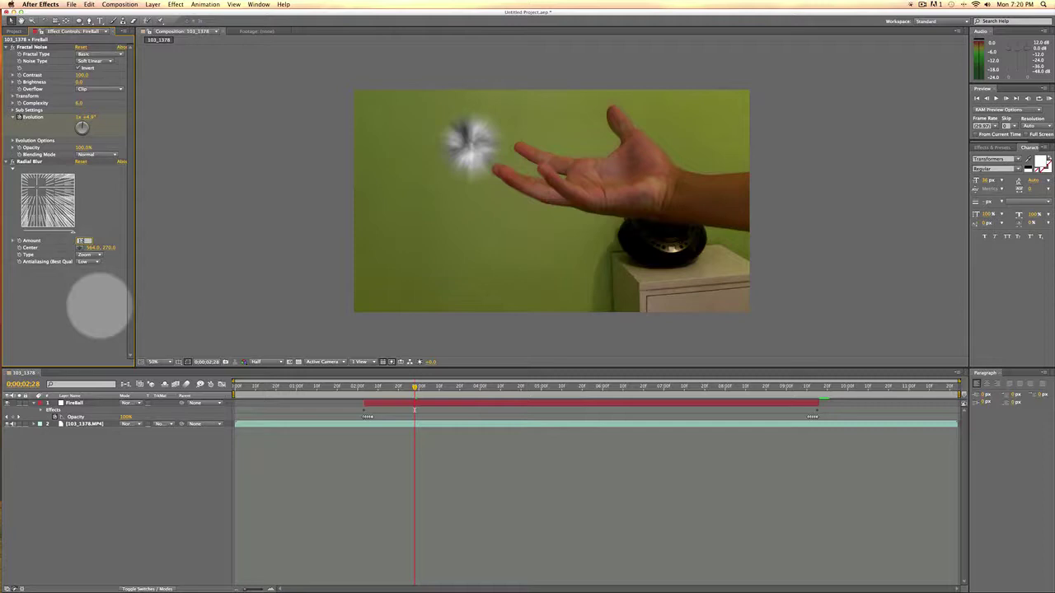
pyautogui.click(141, 548)
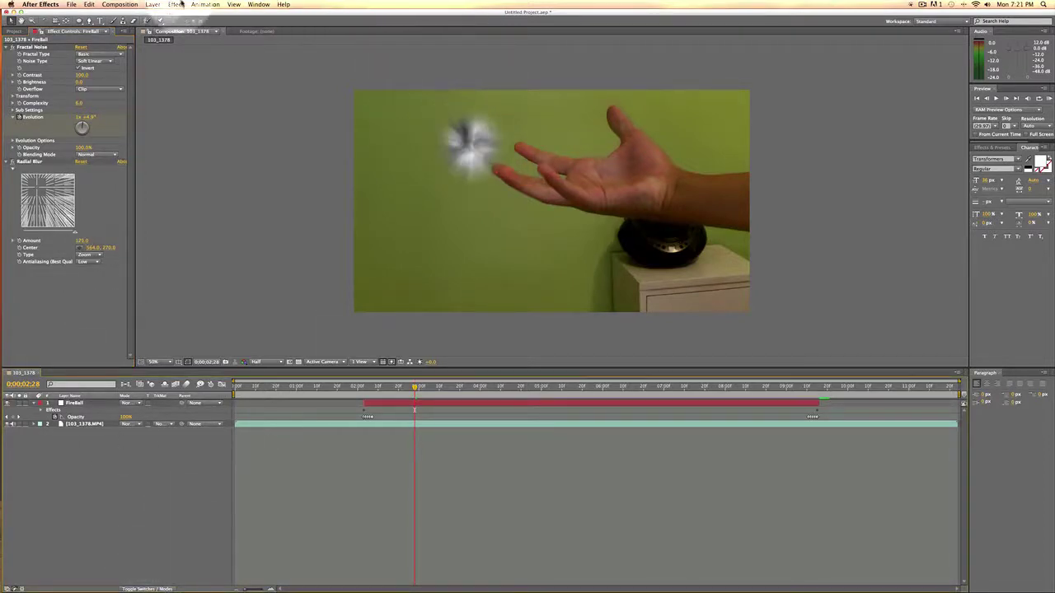
# Step: Apply the Hue/Saturation effect to the FireBall layer and turn on Colorize
pyautogui.click(75, 402)
pyautogui.click(176, 4)
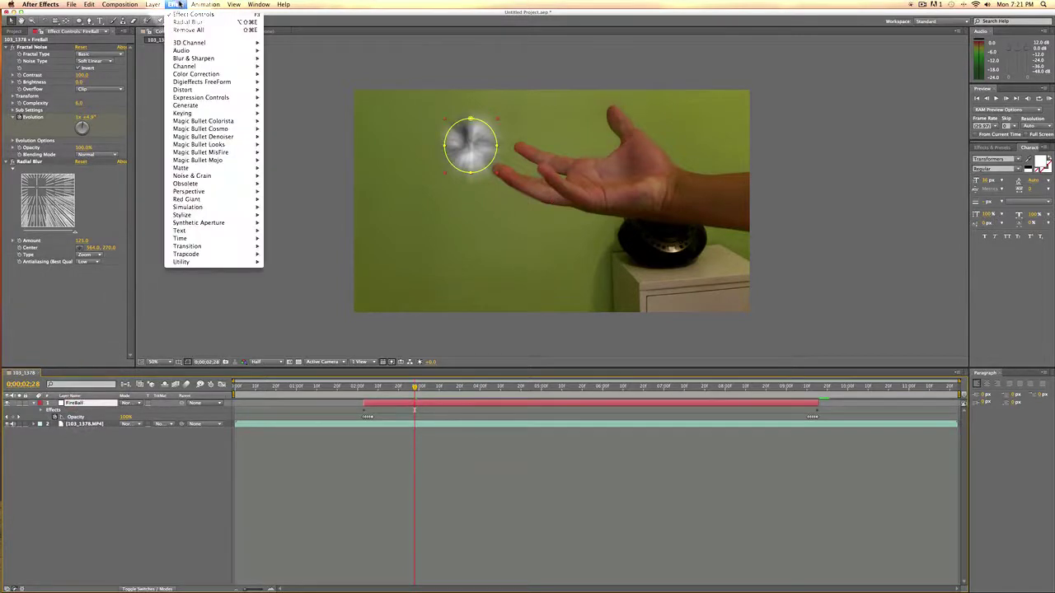
pyautogui.moveTo(183, 99)
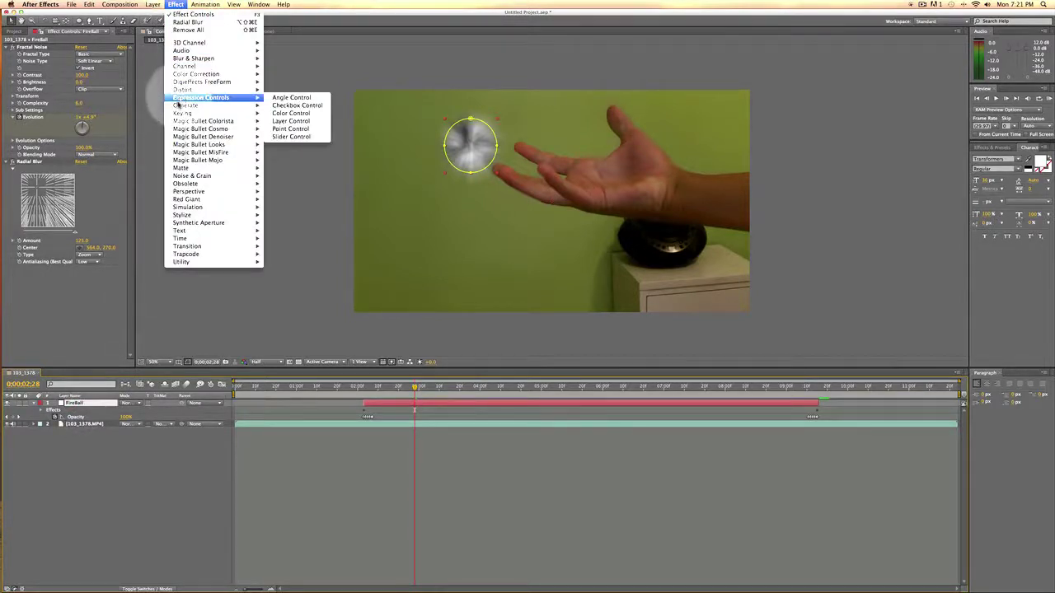
pyautogui.moveTo(191, 74)
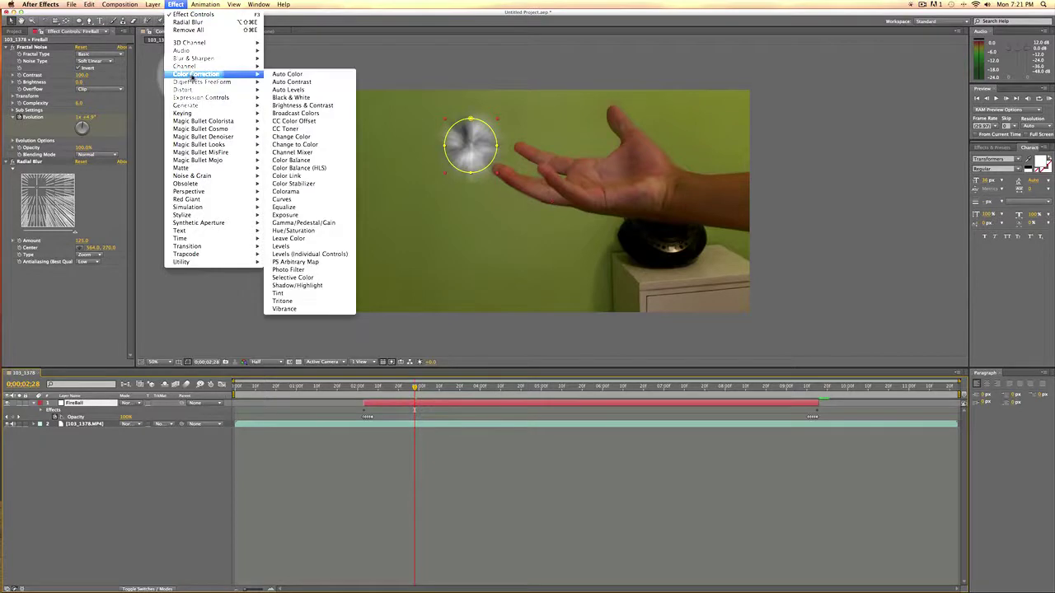
pyautogui.click(303, 232)
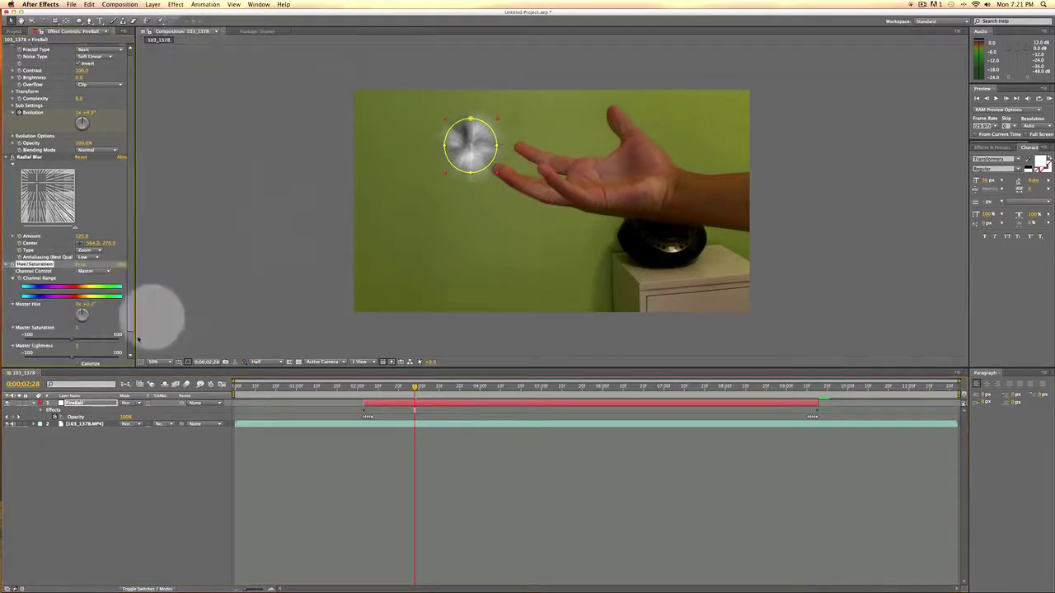
pyautogui.scroll(-2, 99, 324)
pyautogui.click(80, 342)
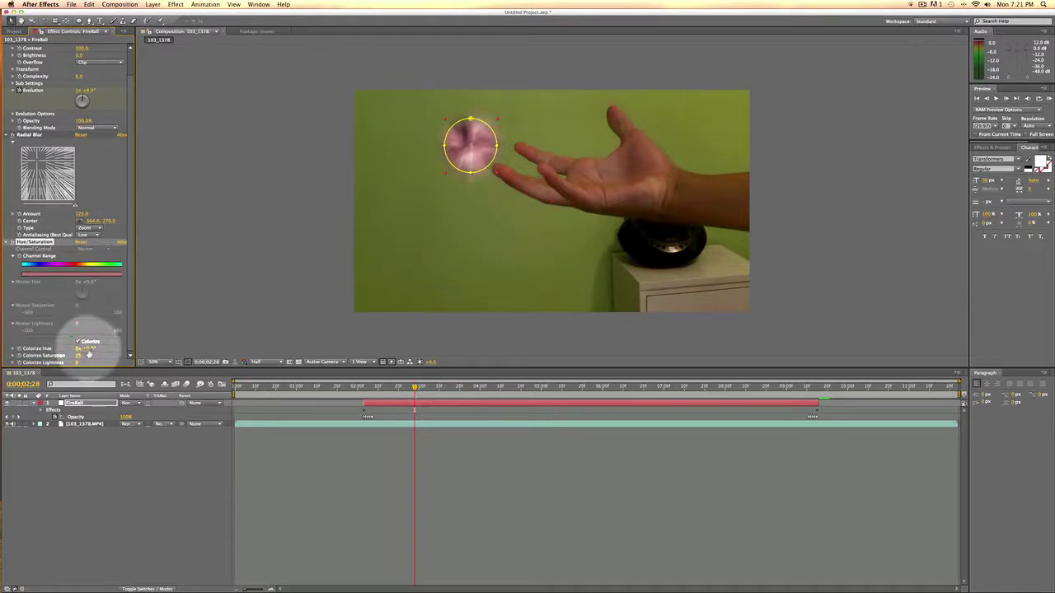
# Step: Try several Colorize Hue values on the fireball, settle on a teal at about -184°, and raise the Colorize Saturation
pyautogui.moveTo(99, 348); pyautogui.dragTo(101, 349)
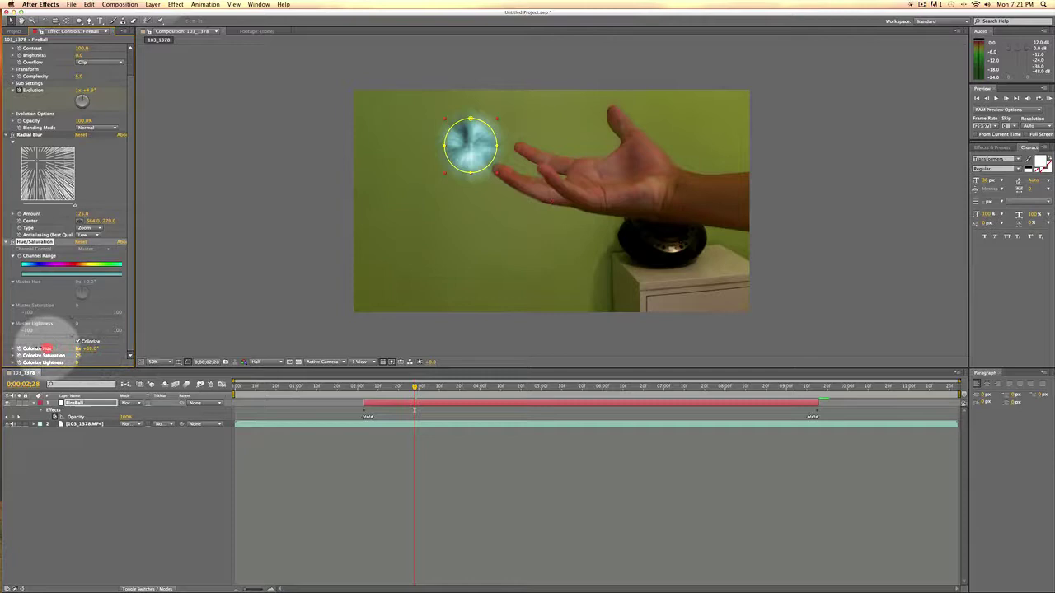
pyautogui.moveTo(88, 349); pyautogui.dragTo(82, 352)
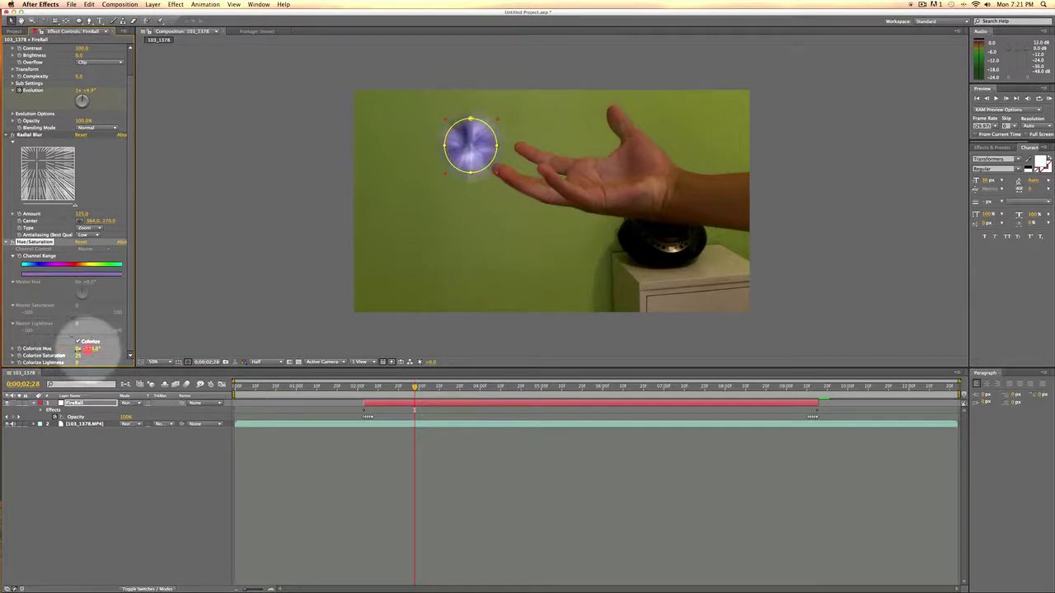
pyautogui.moveTo(87, 349); pyautogui.dragTo(80, 350)
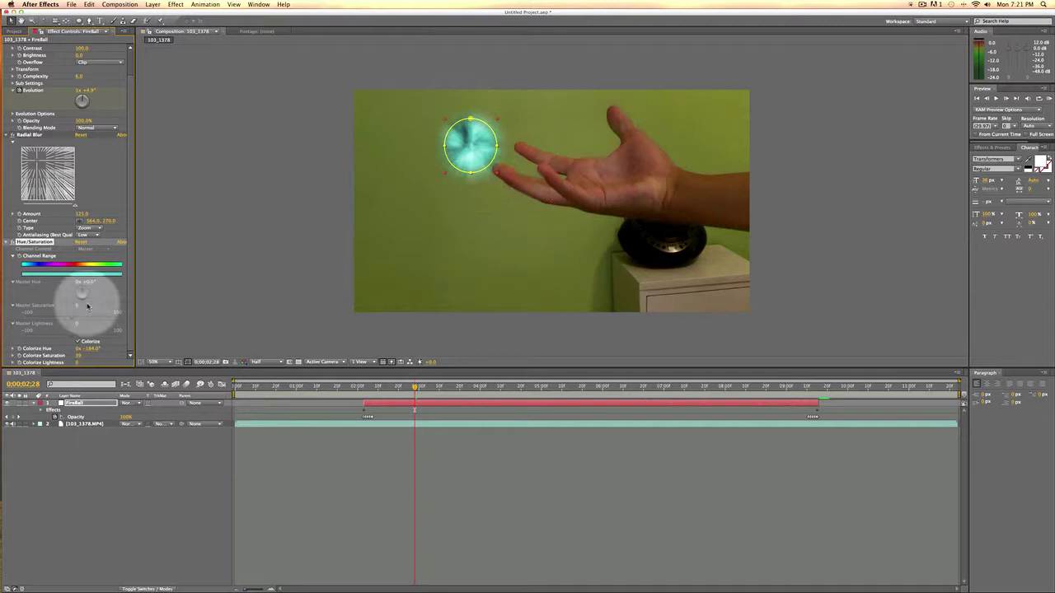
# Step: Set the Colorize Lightness of the FireBall layer's Hue/Saturation effect to 1
pyautogui.click(76, 363)
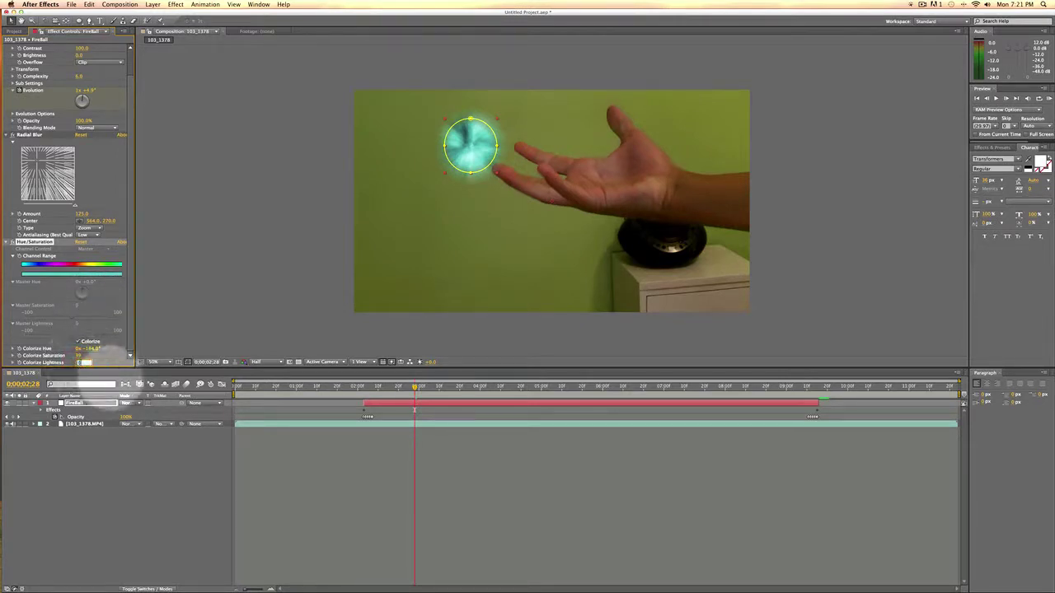
pyautogui.write('1')
pyautogui.press('Return')
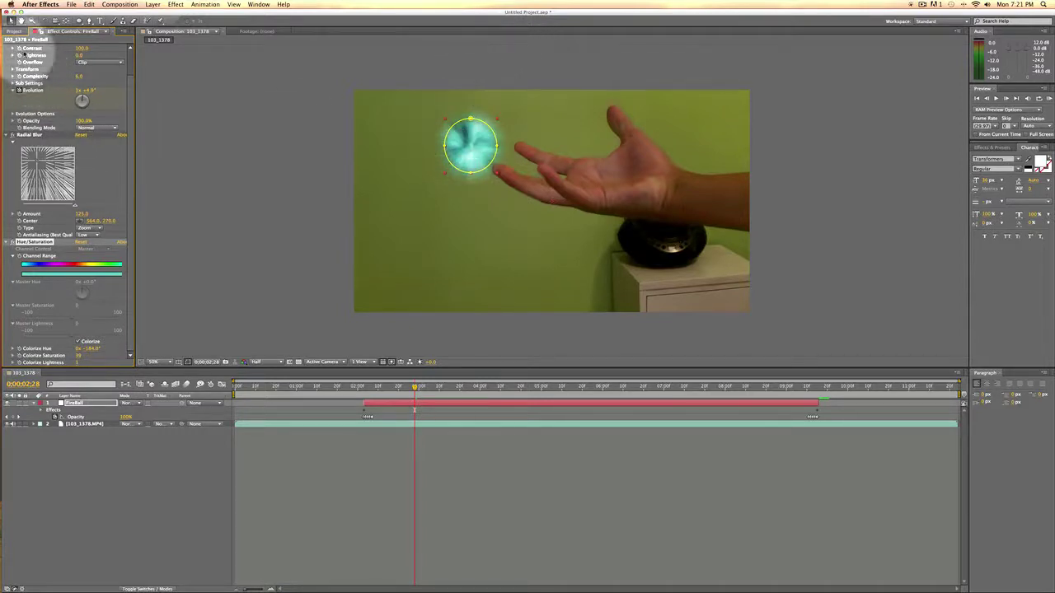
# Step: Raise the fireball's Fractal Noise Brightness to 5 and its Contrast to 119
pyautogui.click(80, 48)
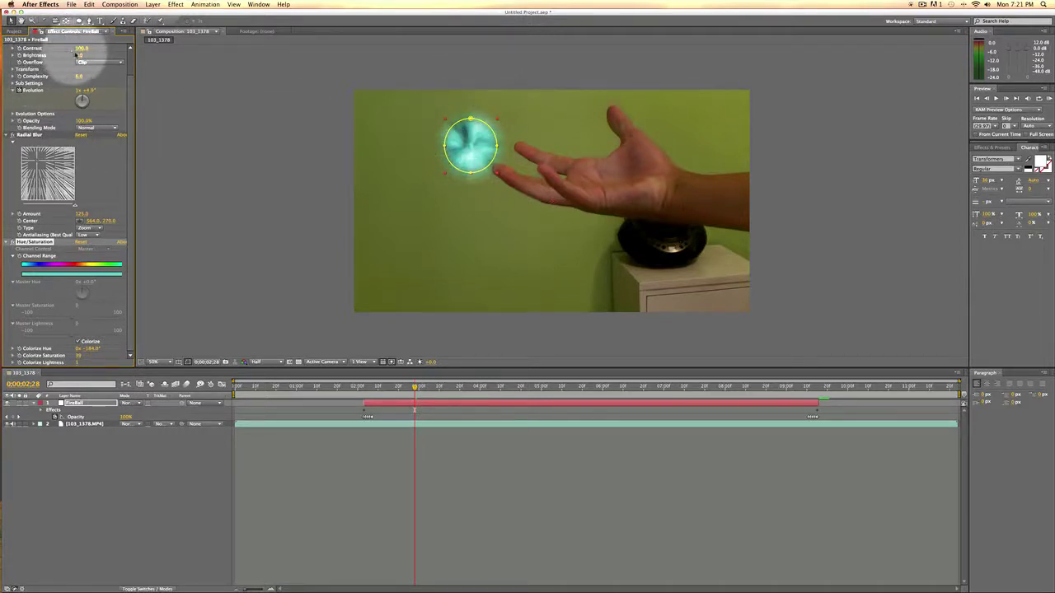
pyautogui.moveTo(78, 55); pyautogui.dragTo(89, 59)
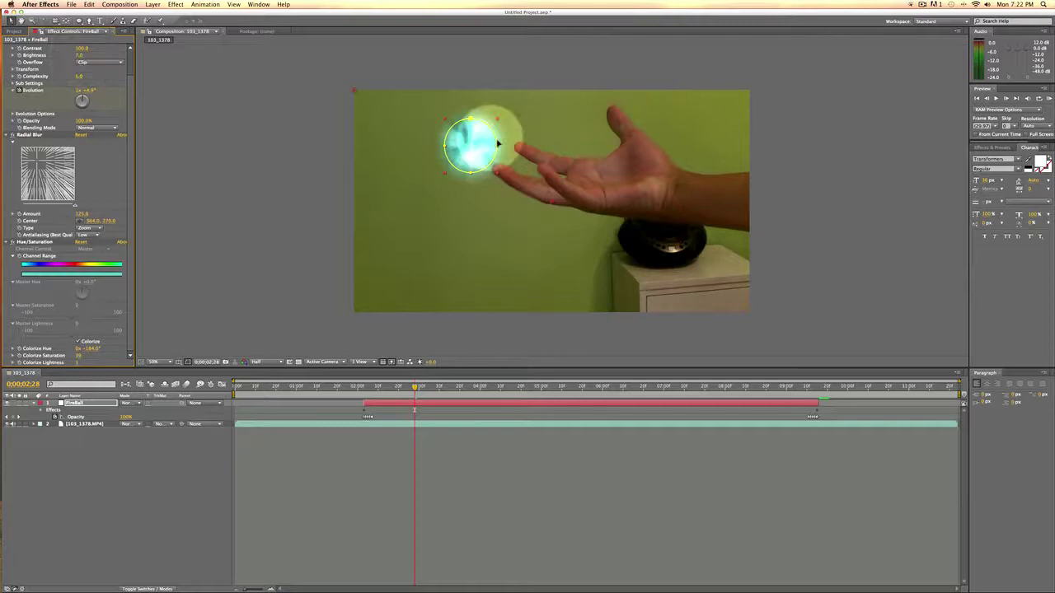
pyautogui.click(82, 55)
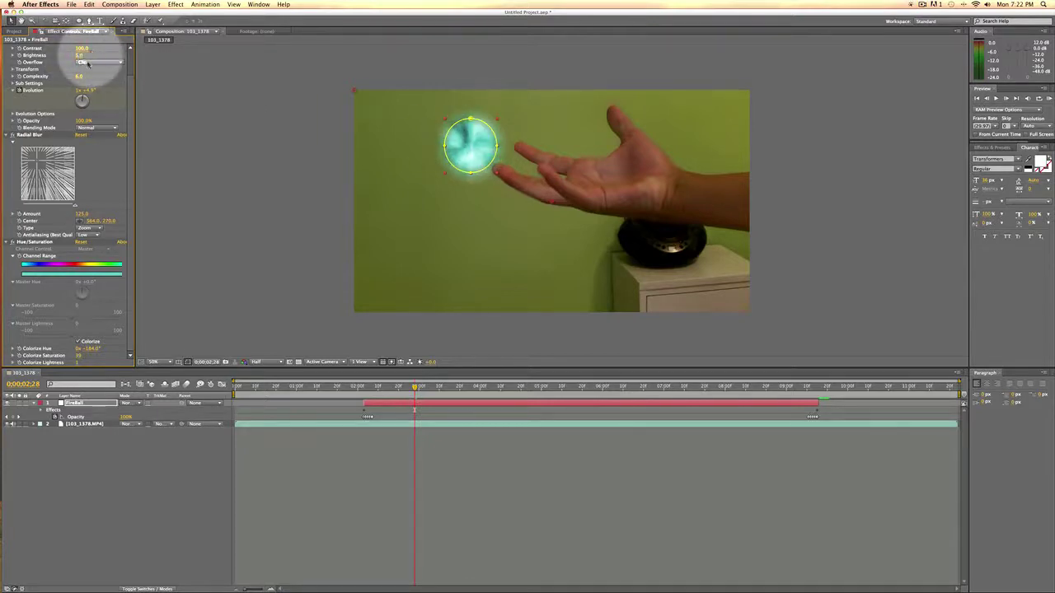
pyautogui.scroll(2, 88, 63)
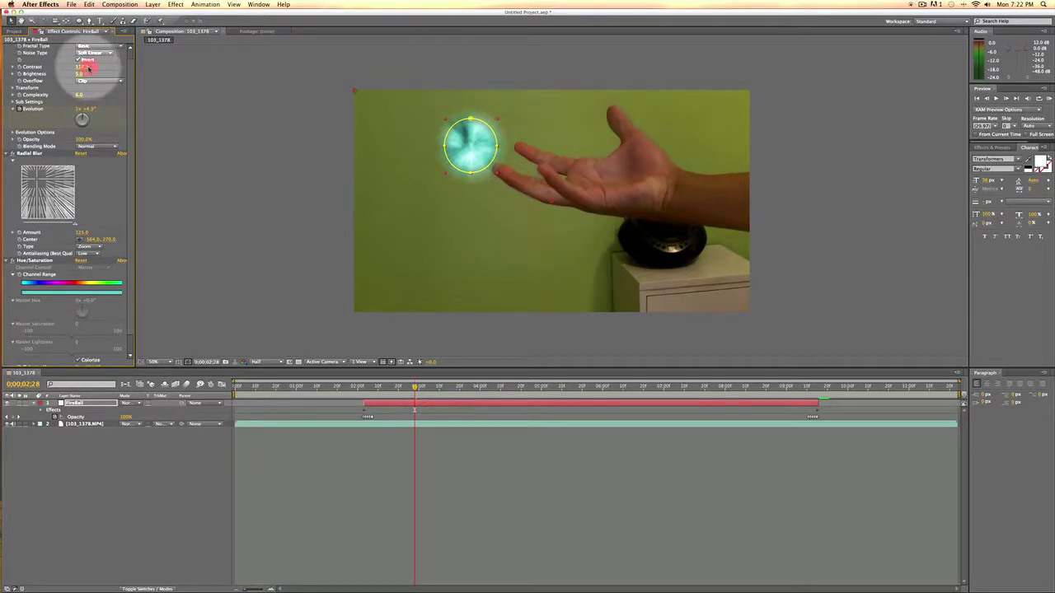
# Step: Play the composition from the start of the FireBall layer, around 0;00;02;03, to check the fireball's noise animation
pyautogui.click(363, 388)
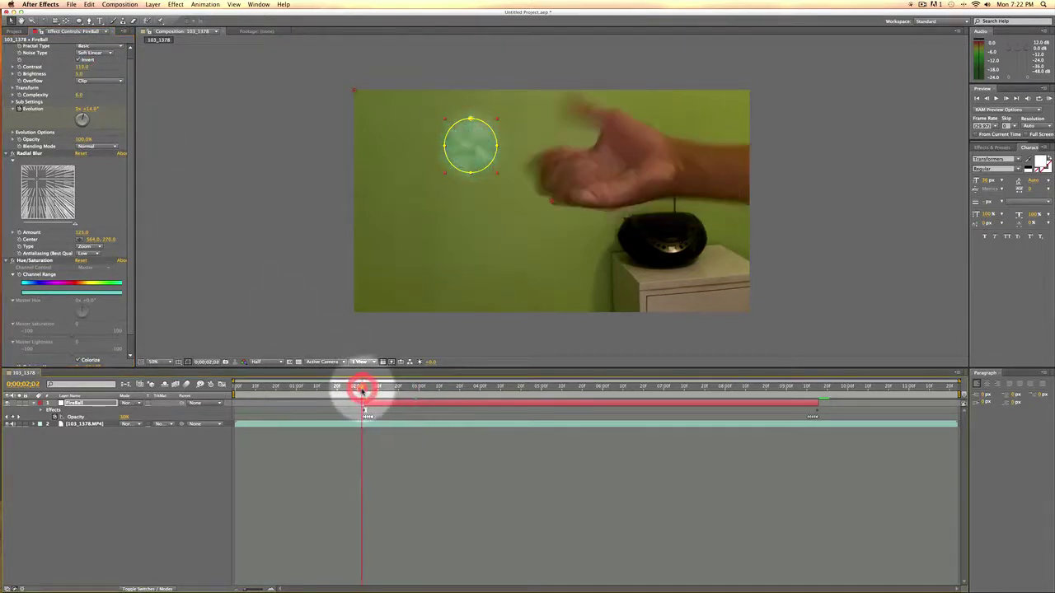
pyautogui.moveTo(362, 391); pyautogui.dragTo(365, 390)
pyautogui.press('space')
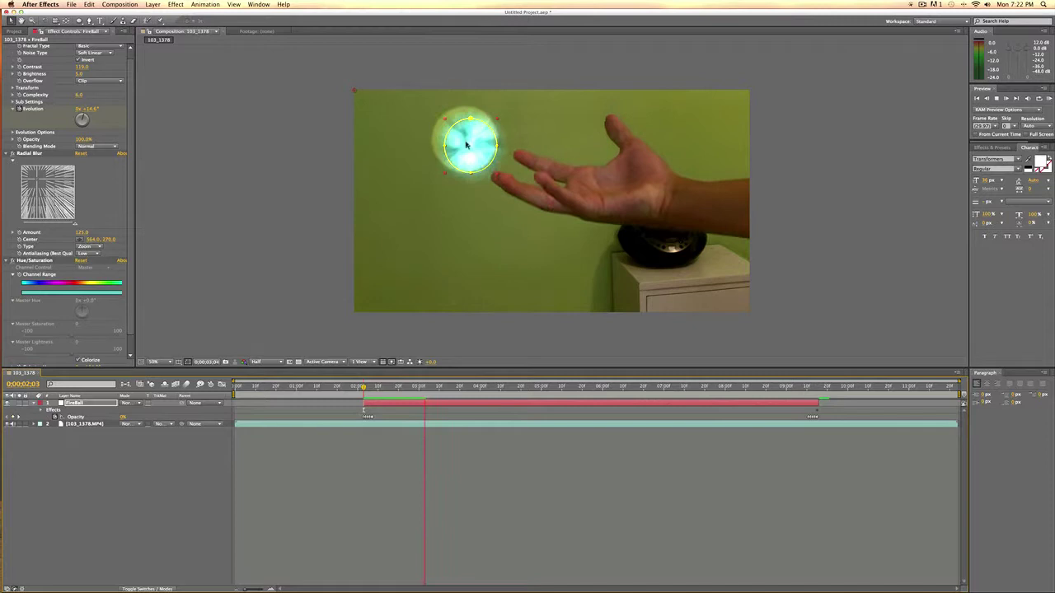
pyautogui.press('space')
pyautogui.moveTo(364, 388); pyautogui.dragTo(361, 389)
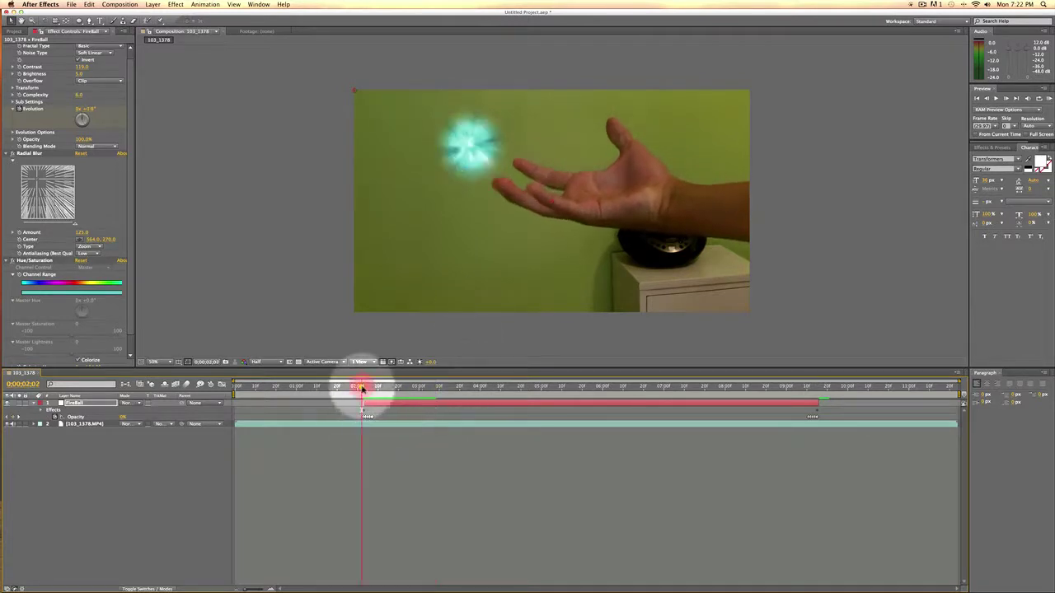
pyautogui.press('space')
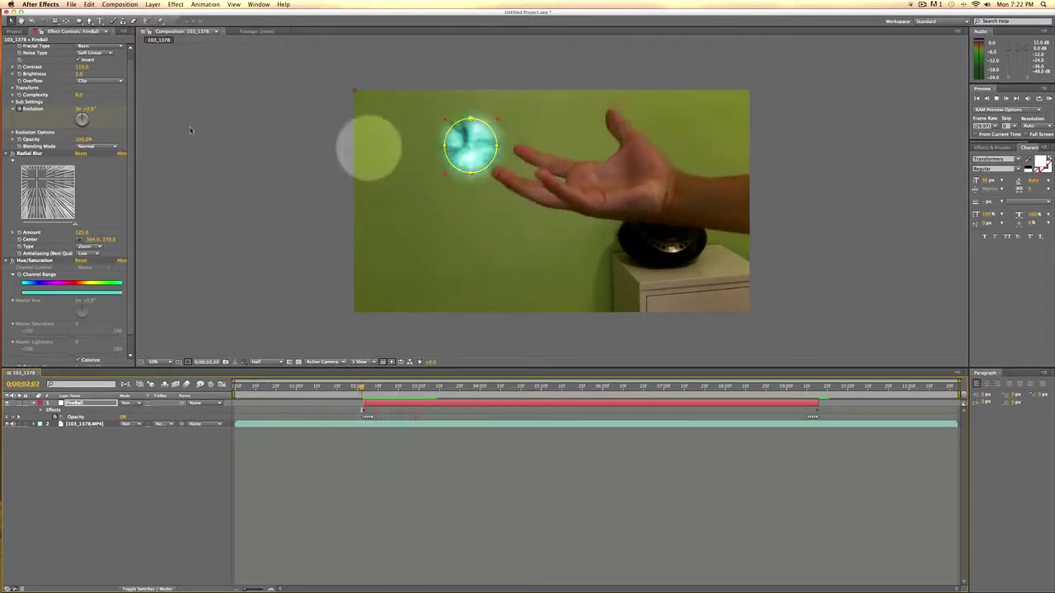
# Step: Try the Smeary fractal type on the fireball's Fractal Noise and preview it from the start of the layer
pyautogui.scroll(1, 71, 71)
pyautogui.click(89, 54)
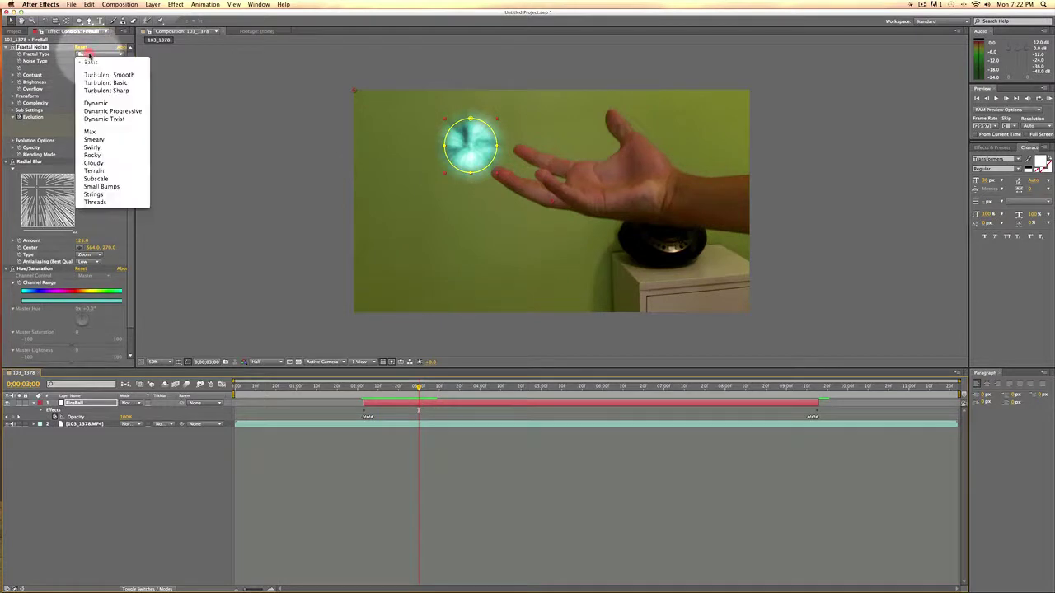
pyautogui.click(95, 140)
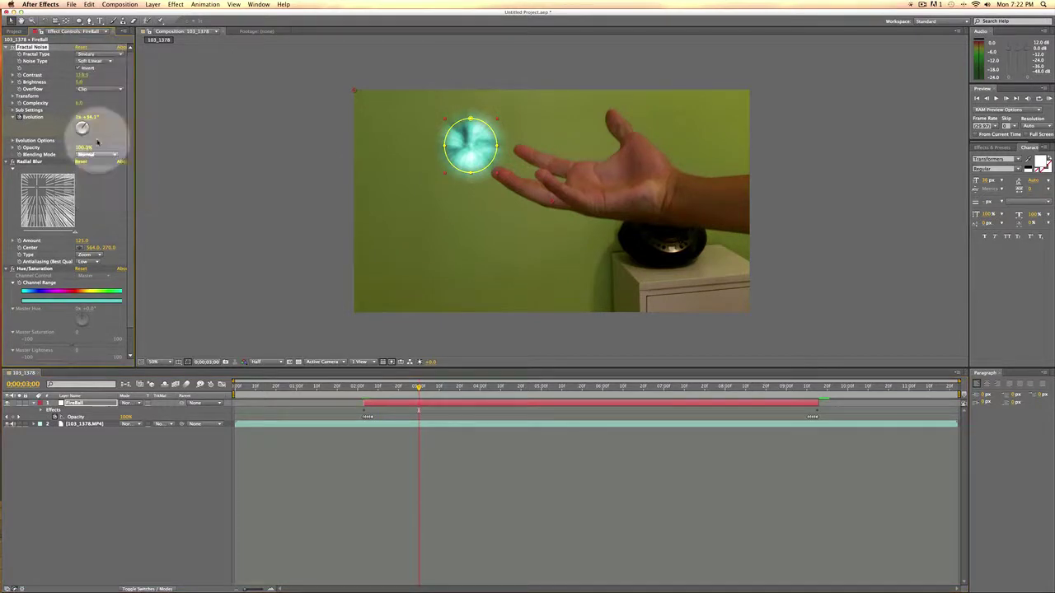
pyautogui.moveTo(381, 396); pyautogui.dragTo(365, 387)
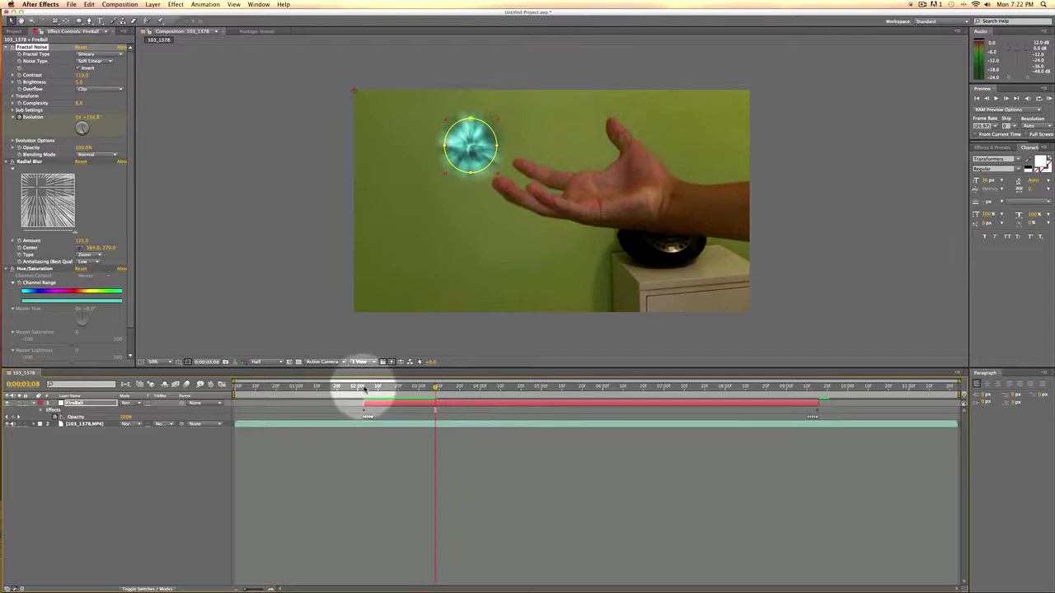
pyautogui.moveTo(365, 387); pyautogui.dragTo(367, 388)
pyautogui.press('KP_0')
pyautogui.press('space')
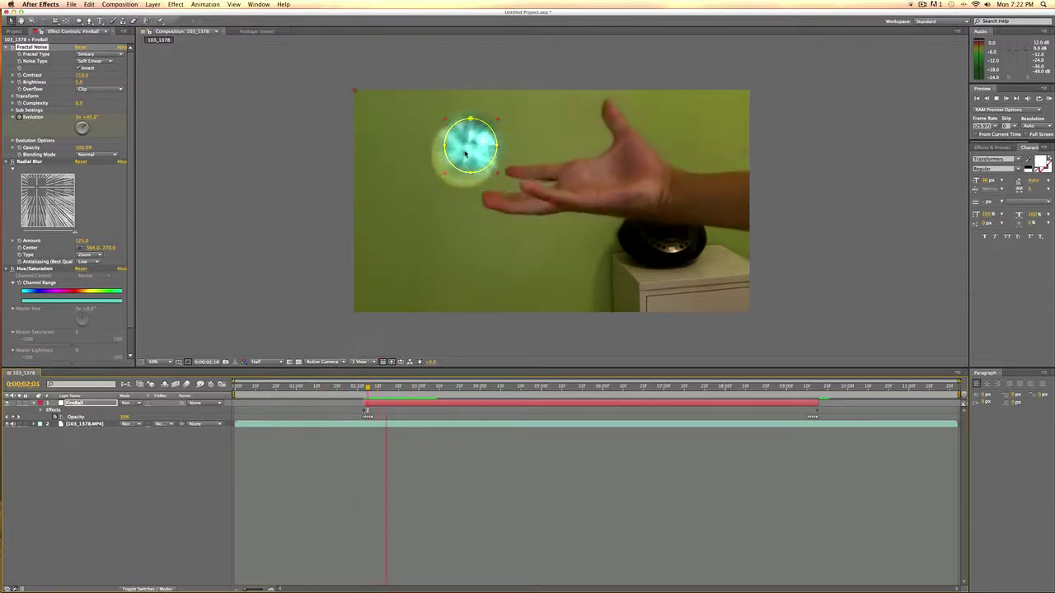
pyautogui.click(259, 96)
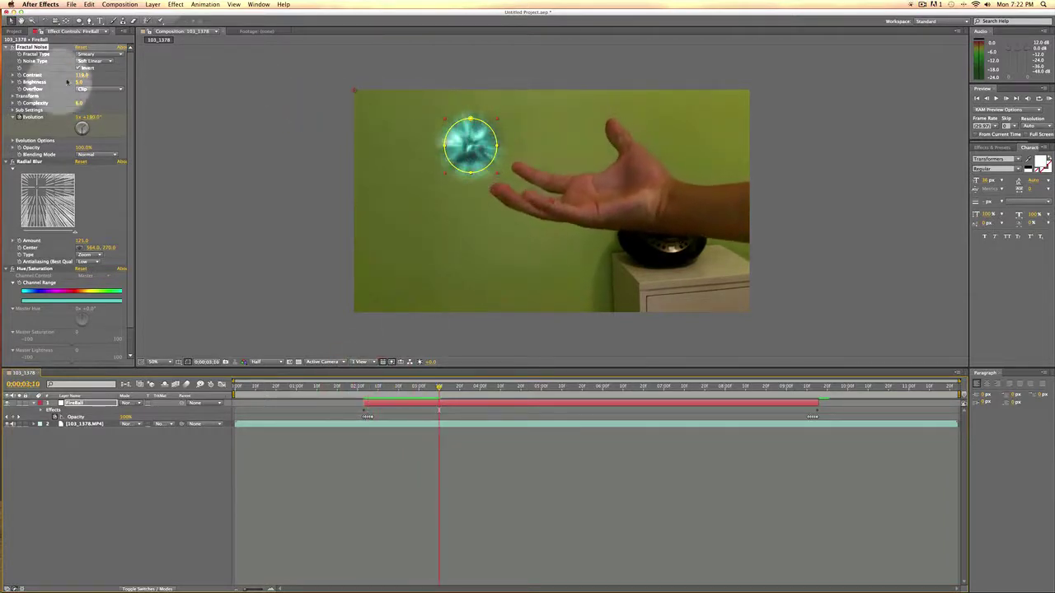
# Step: Try the Dynamic Twist fractal type on the fireball's Fractal Noise and preview the animation
pyautogui.click(89, 54)
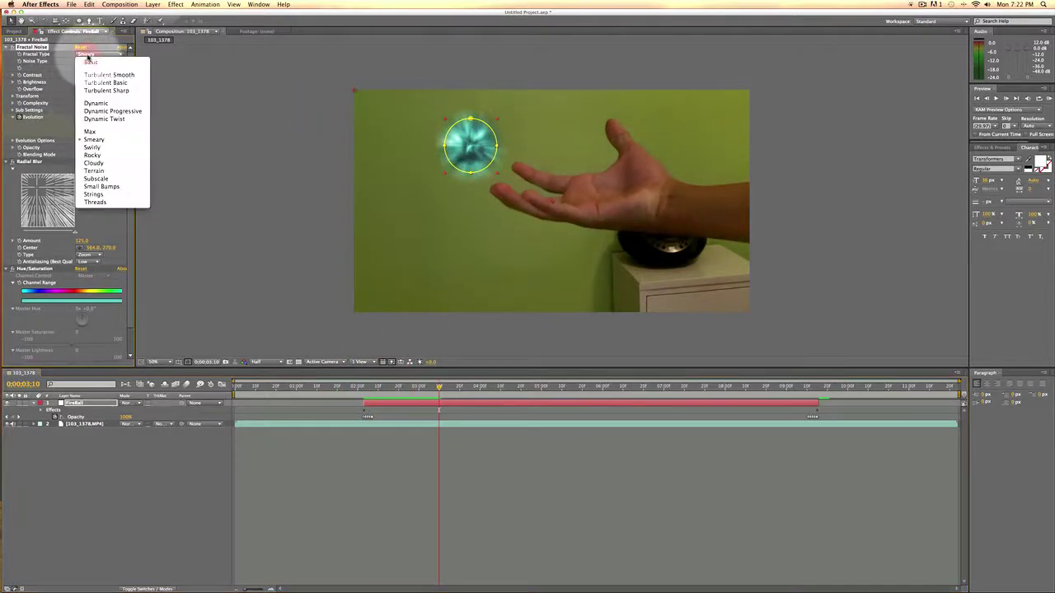
pyautogui.click(118, 120)
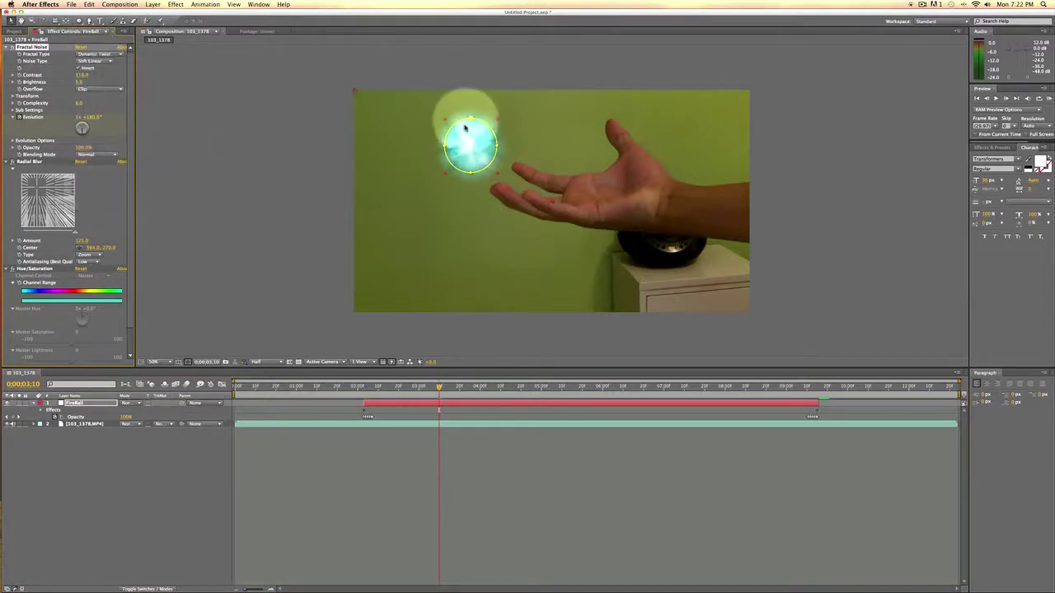
pyautogui.moveTo(369, 394); pyautogui.dragTo(364, 394)
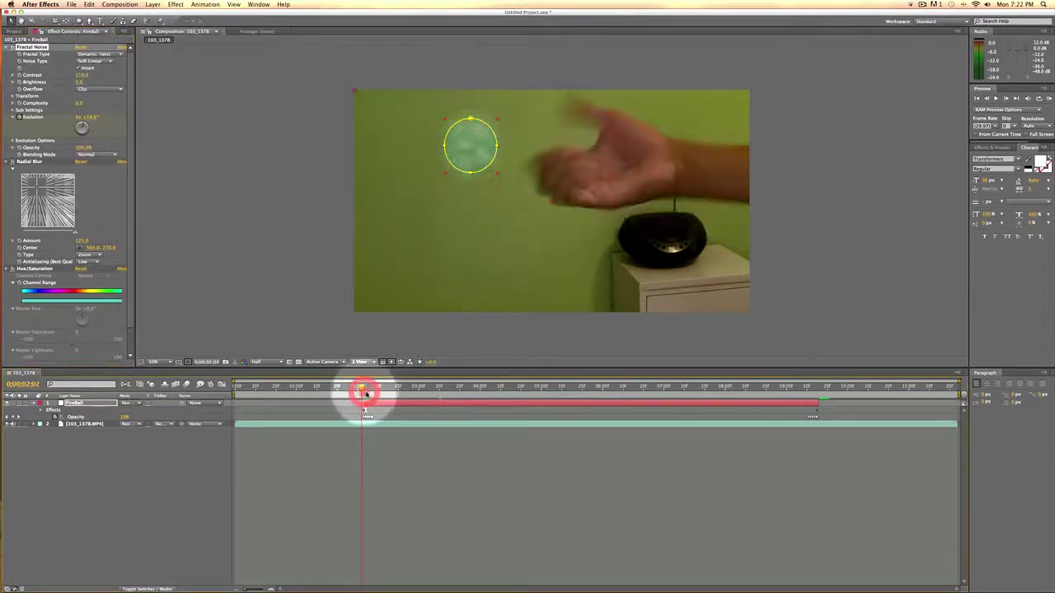
pyautogui.press('space')
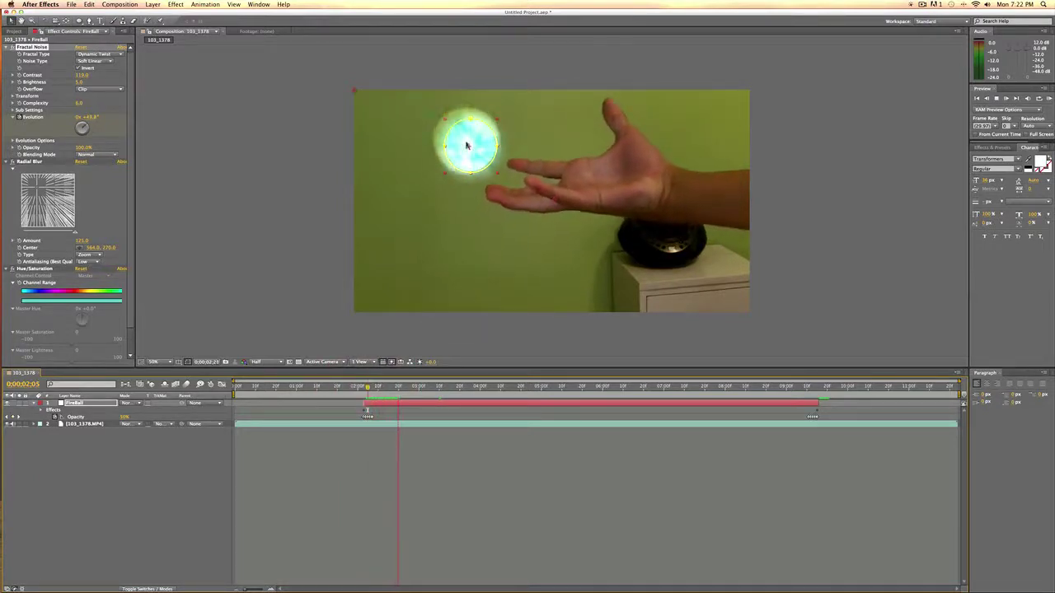
pyautogui.click(371, 387)
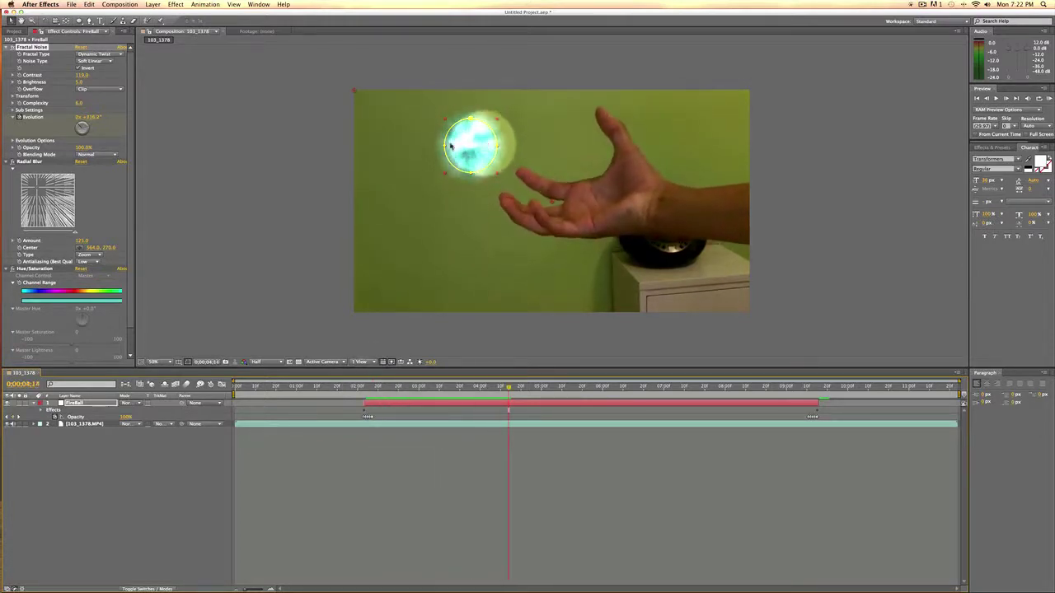
# Step: Set the fireball's fractal type back to Basic and preview it from the start of the layer
pyautogui.click(97, 53)
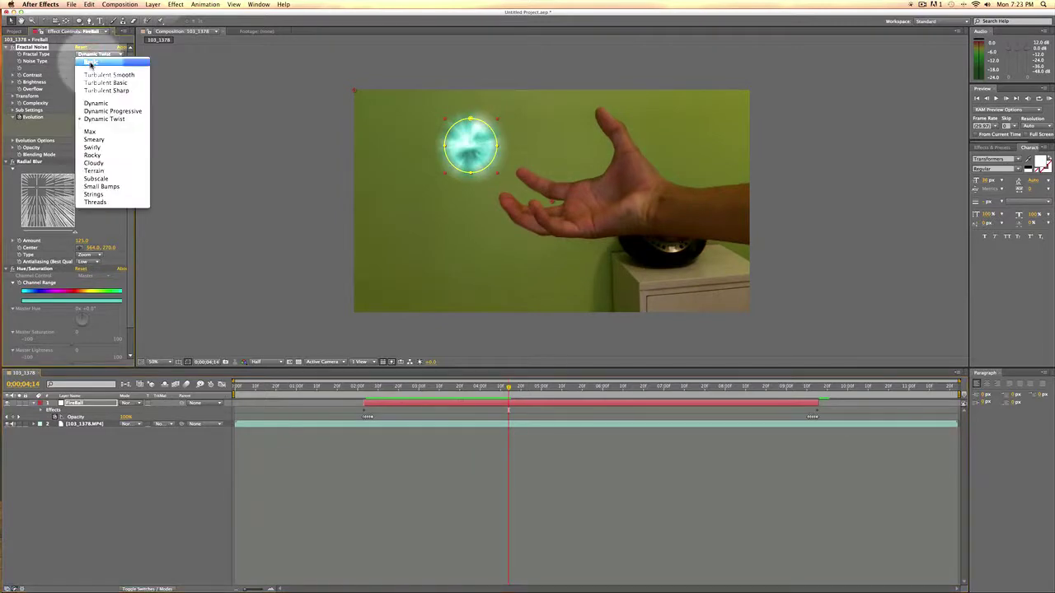
pyautogui.click(90, 63)
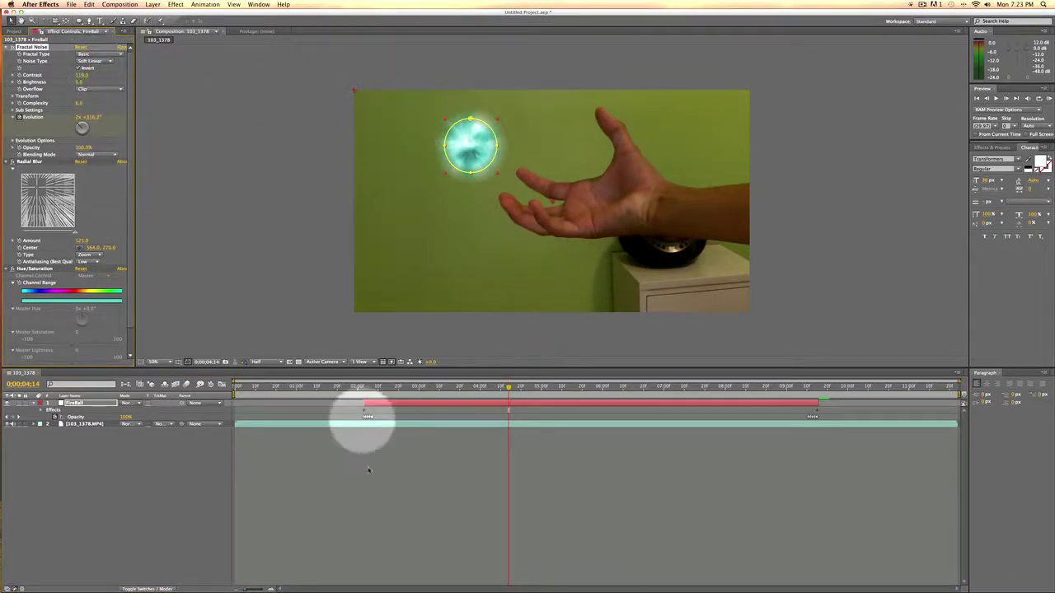
pyautogui.click(366, 387)
pyautogui.press('space')
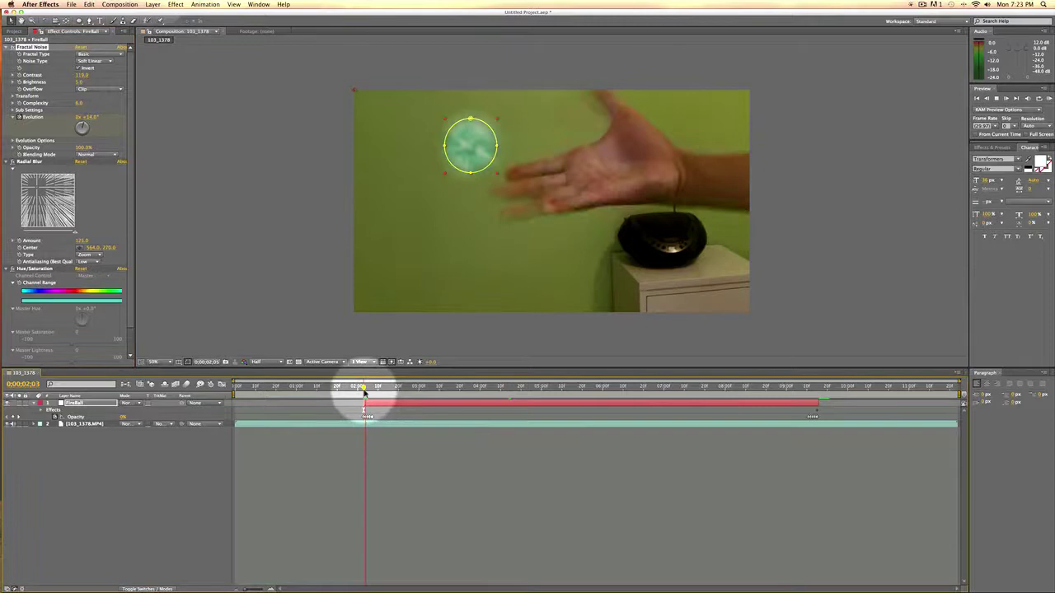
pyautogui.press('space')
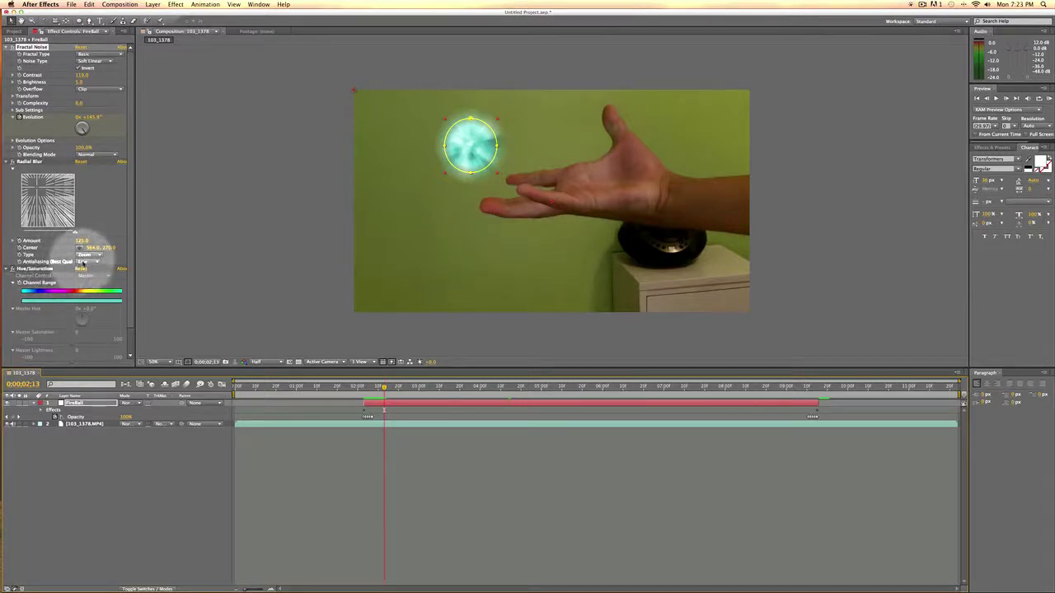
# Step: Set the Radial Blur antialiasing to High and deselect the FireBall layer to hide its mask outline
pyautogui.click(90, 262)
pyautogui.click(91, 278)
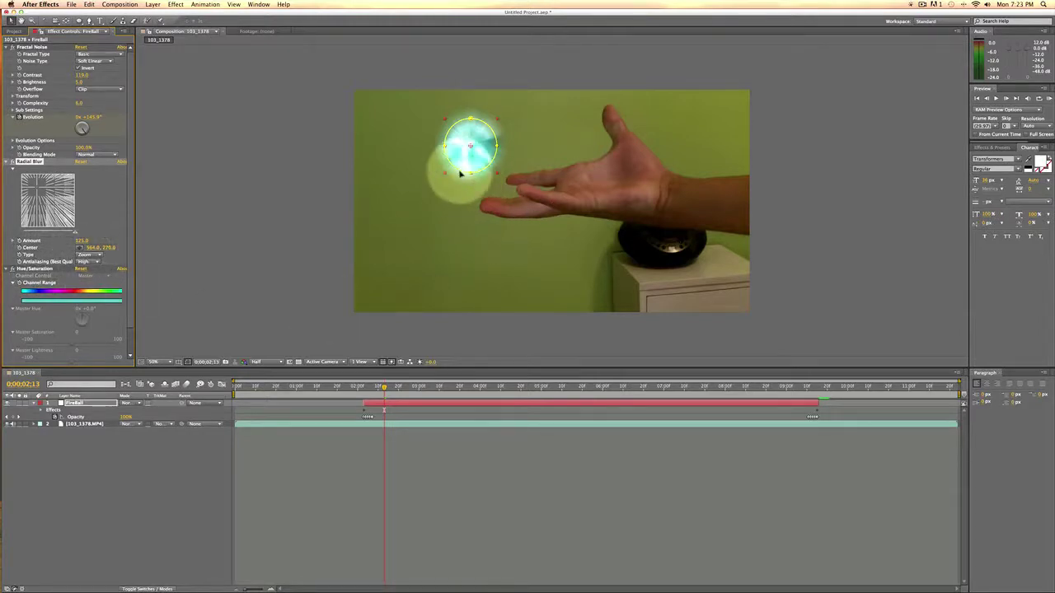
pyautogui.click(156, 506)
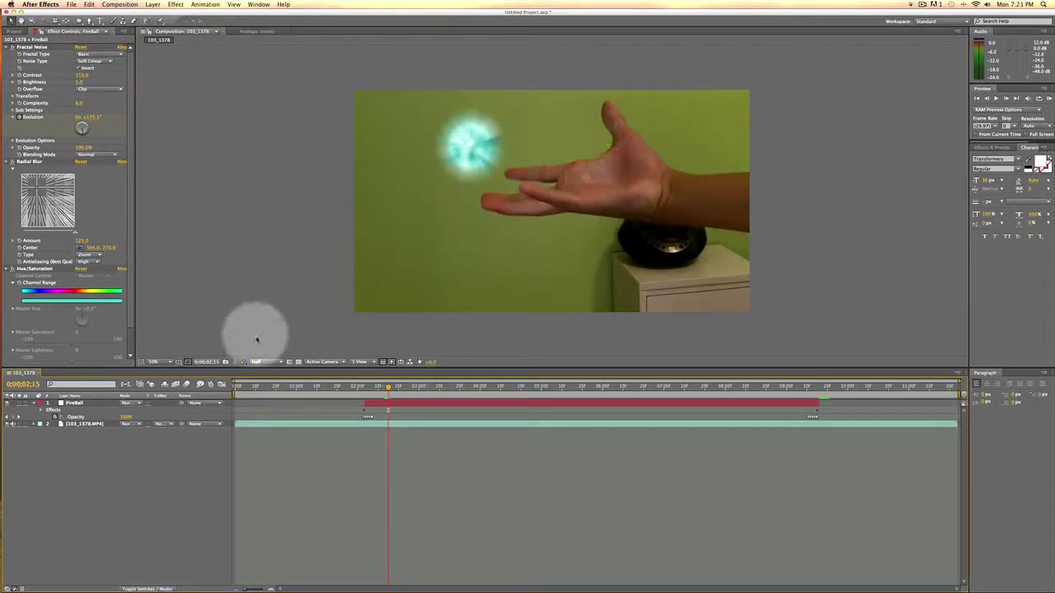
# Step: Lower the composition preview resolution to Third and play the fireball from the start of its layer
pyautogui.click(257, 362)
pyautogui.click(269, 400)
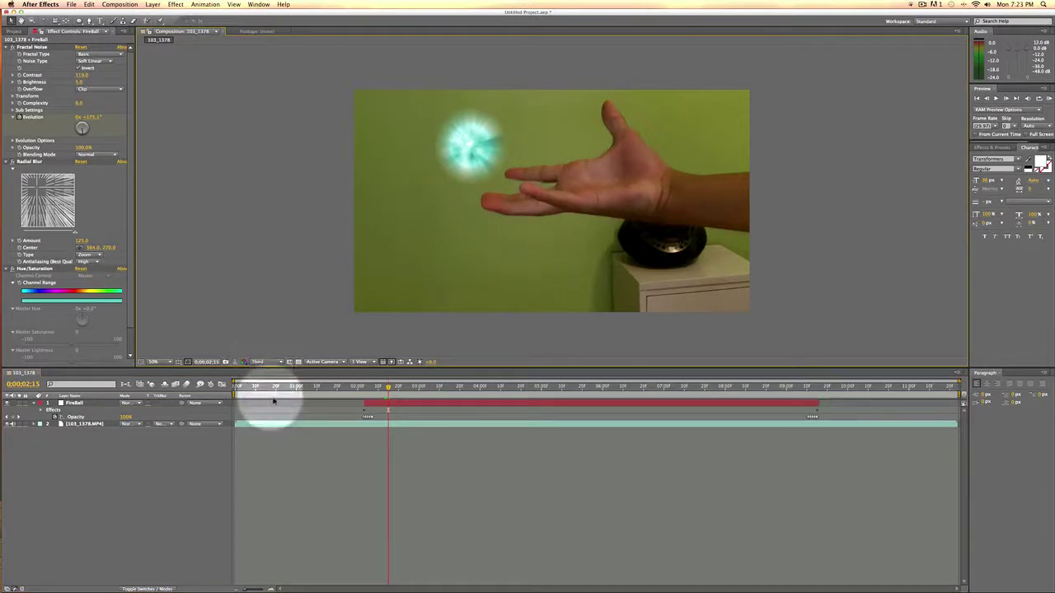
pyautogui.moveTo(390, 387); pyautogui.dragTo(363, 391)
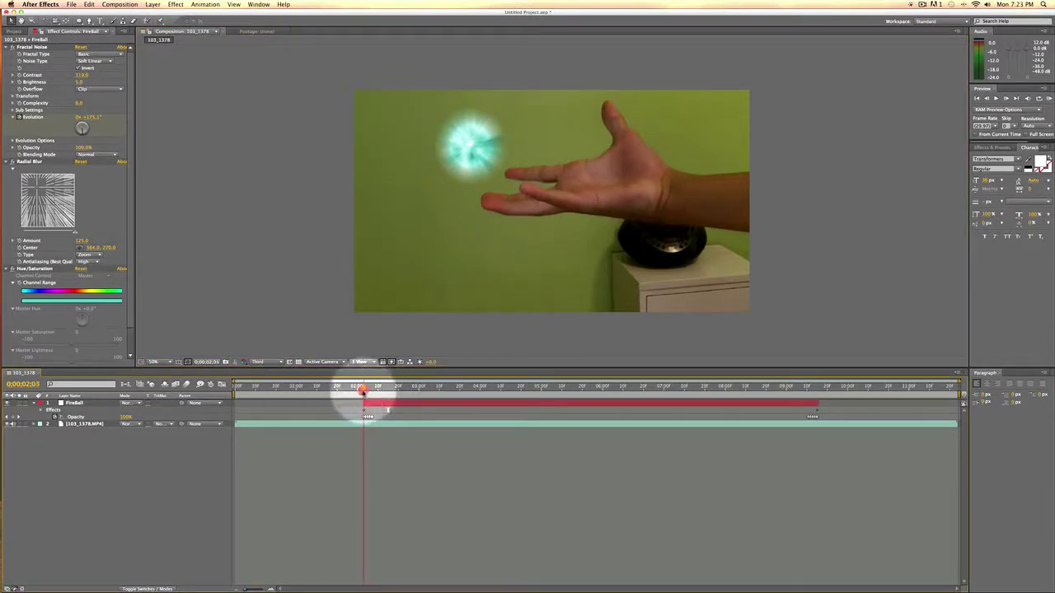
pyautogui.press('space')
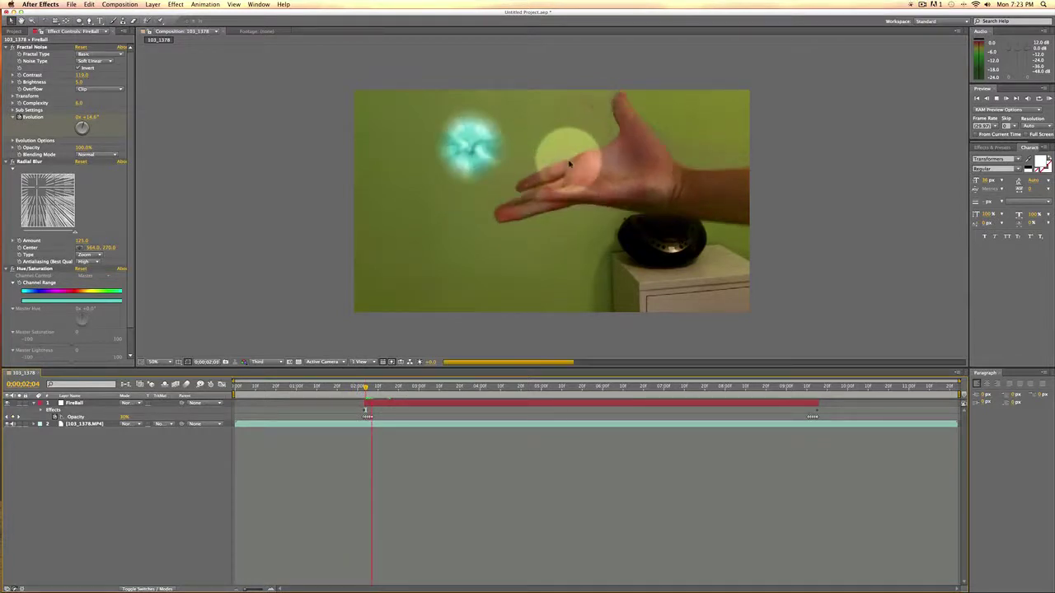
pyautogui.press('space')
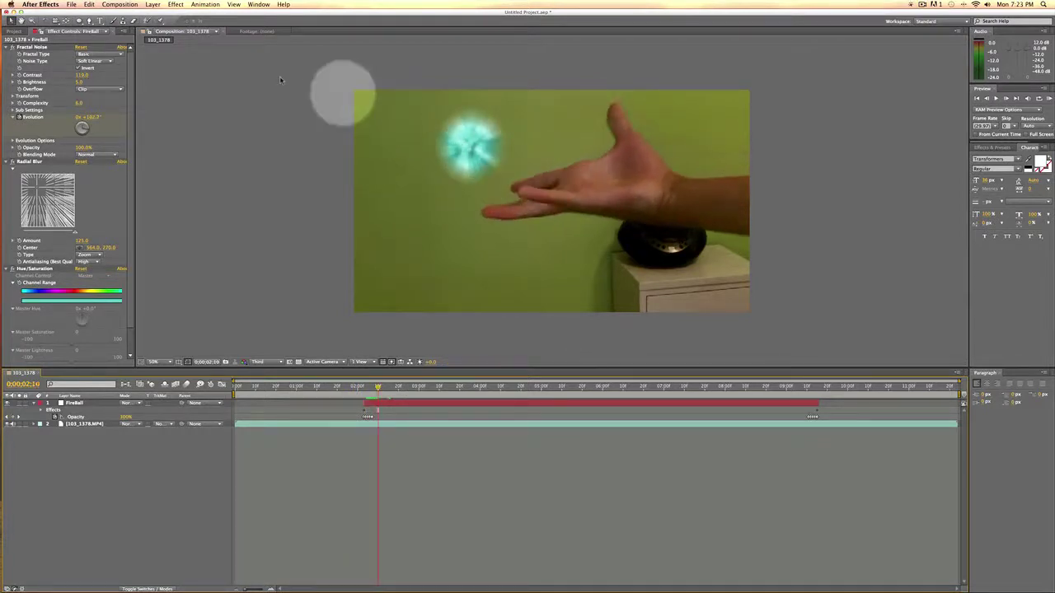
# Step: Add a new null object layer to the 103_1378 composition
pyautogui.click(153, 5)
pyautogui.moveTo(235, 14)
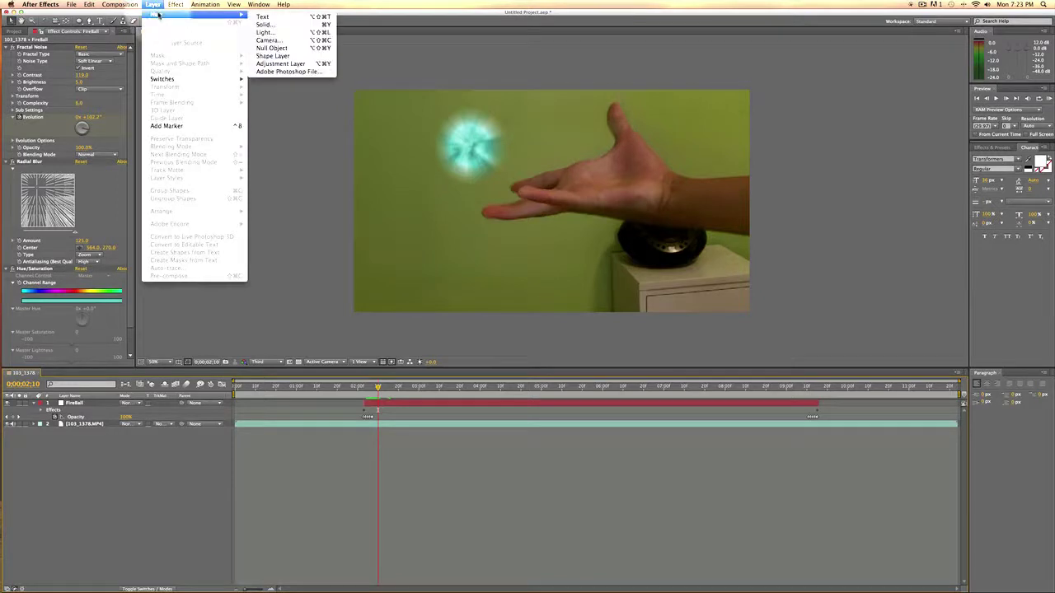
pyautogui.click(274, 48)
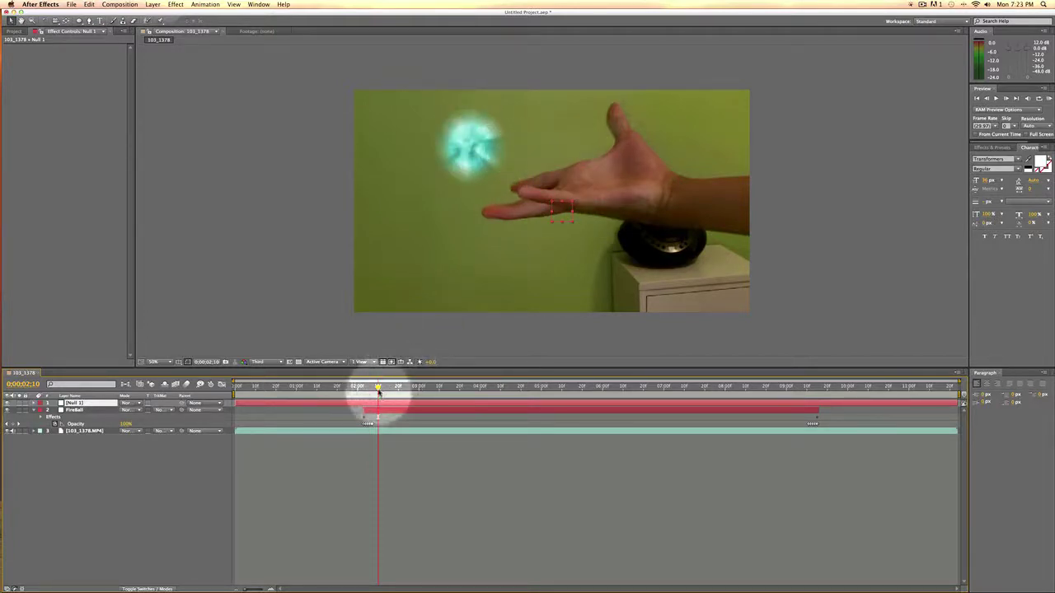
# Step: Trim the null layer to the FireBall layer's span, from 0;00;02;03 to 0;00;09;15, and return to 0;00;02;13
pyautogui.moveTo(378, 393); pyautogui.dragTo(363, 393)
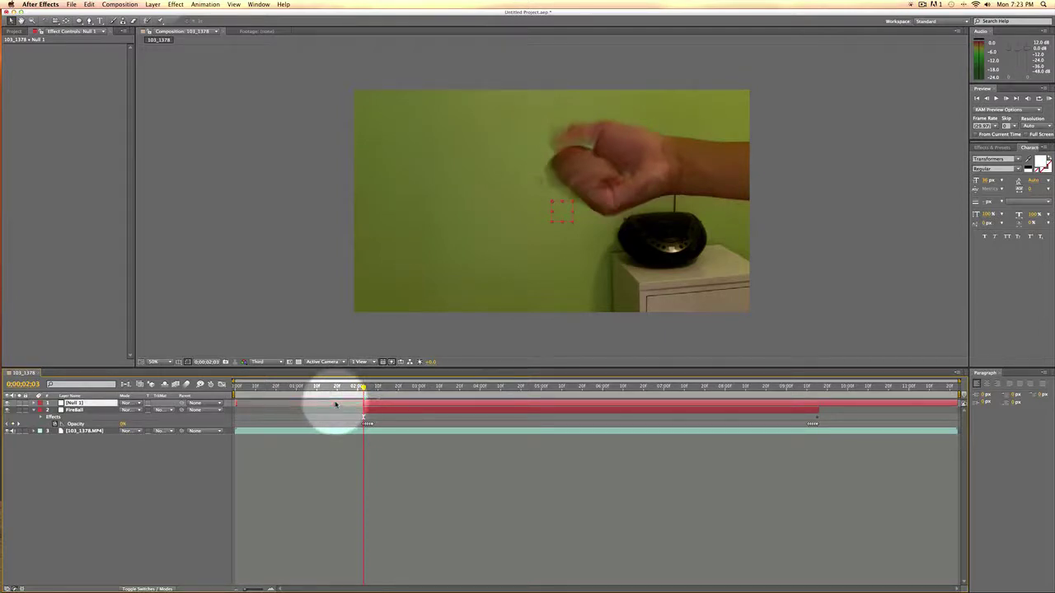
pyautogui.moveTo(801, 385); pyautogui.dragTo(817, 394)
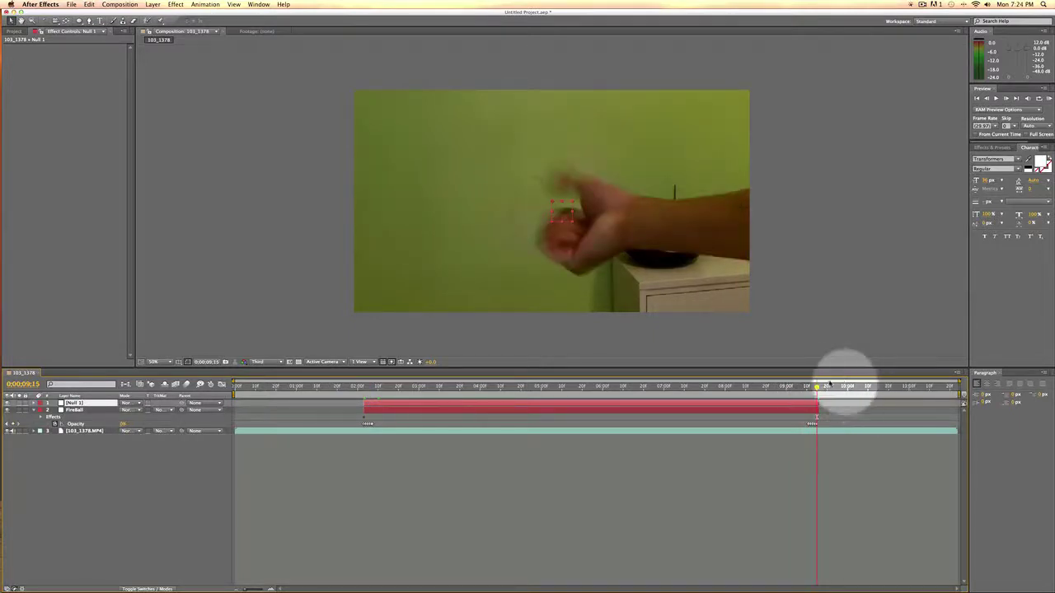
pyautogui.moveTo(816, 386); pyautogui.dragTo(382, 392)
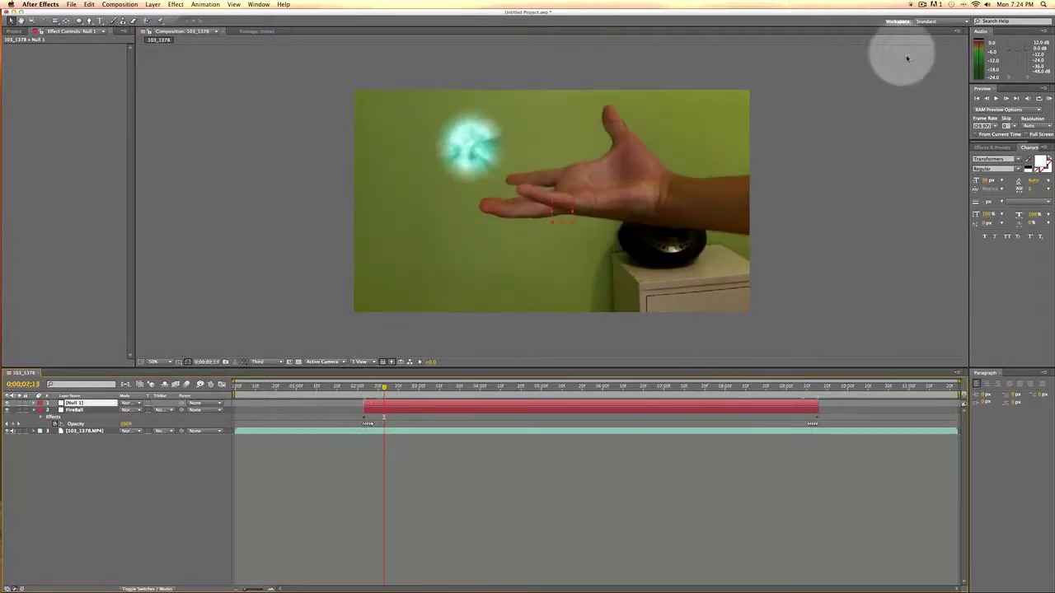
# Step: Open the Tracker and start motion tracking on the 103_1378.MP4 footage layer with it as the motion source
pyautogui.click(258, 4)
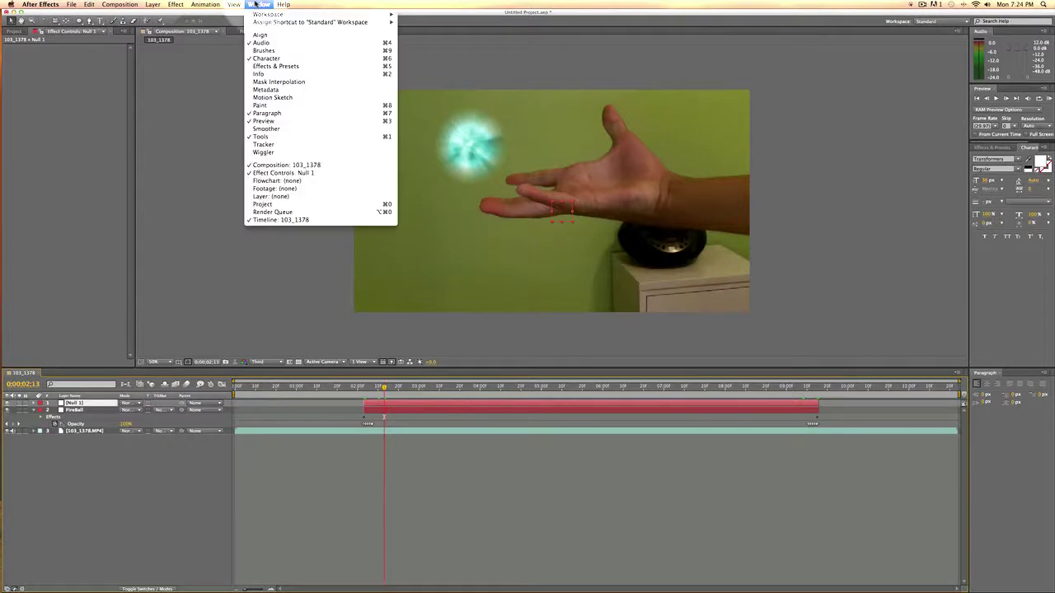
pyautogui.click(263, 145)
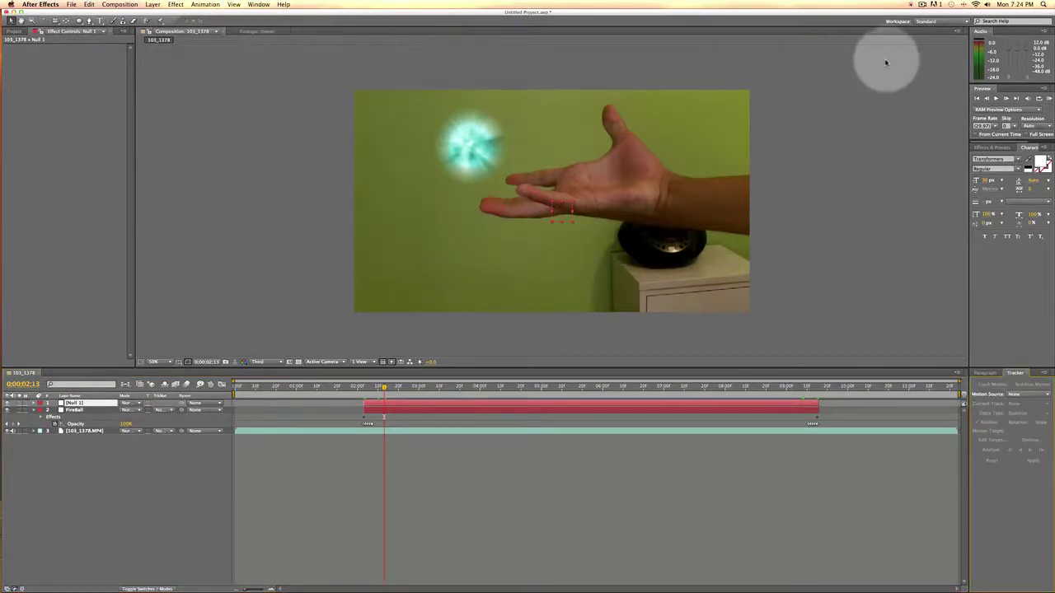
pyautogui.click(1012, 397)
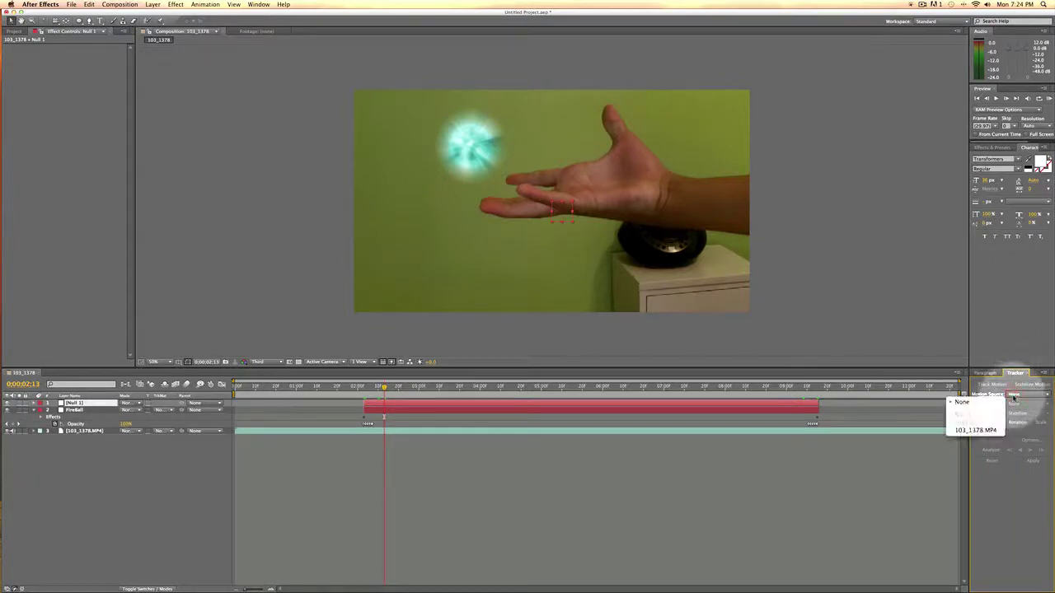
pyautogui.click(976, 430)
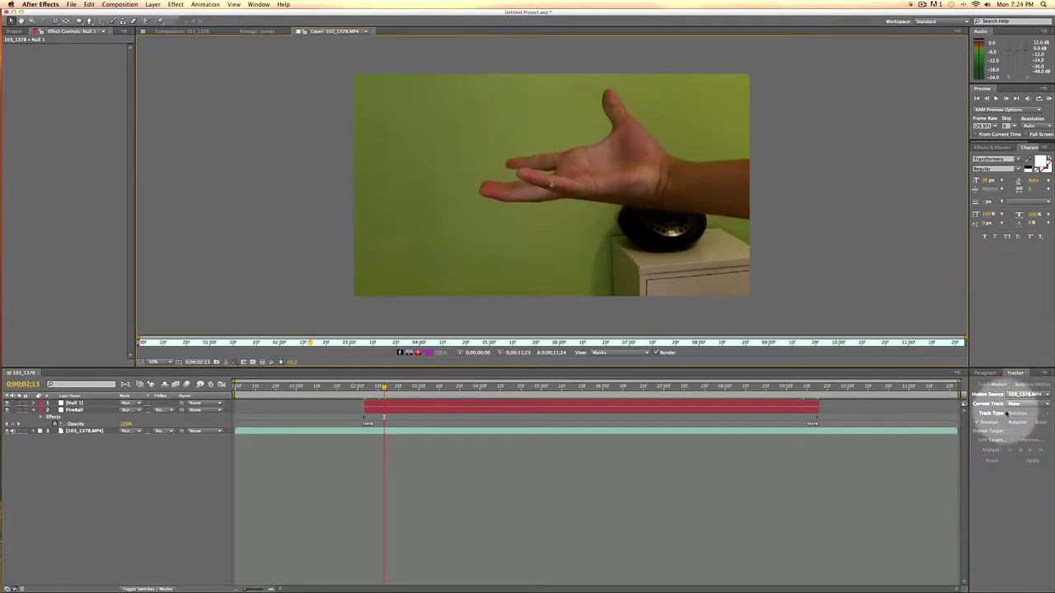
pyautogui.click(82, 432)
pyautogui.click(986, 385)
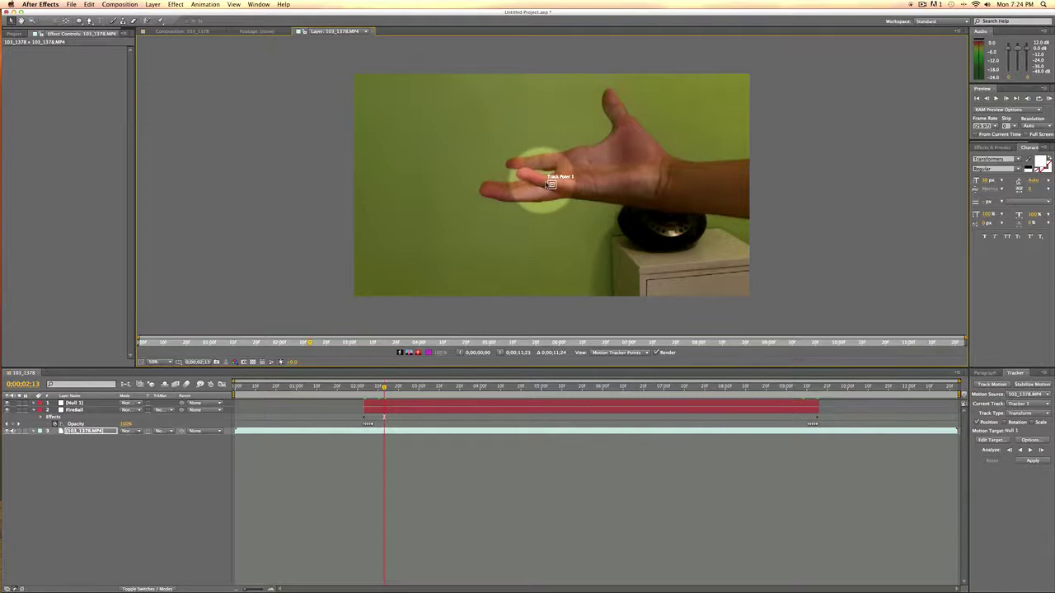
# Step: Enlarge Track Point 1's feature and search regions and place it on the palm at the base of the thumb
pyautogui.moveTo(548, 182); pyautogui.dragTo(546, 174)
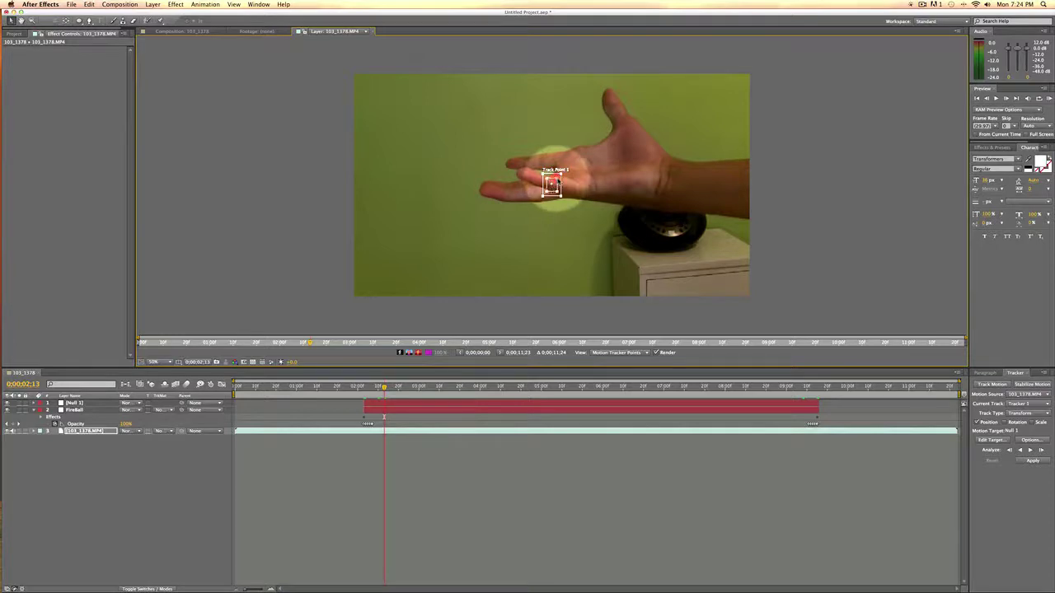
pyautogui.moveTo(559, 178); pyautogui.dragTo(629, 145)
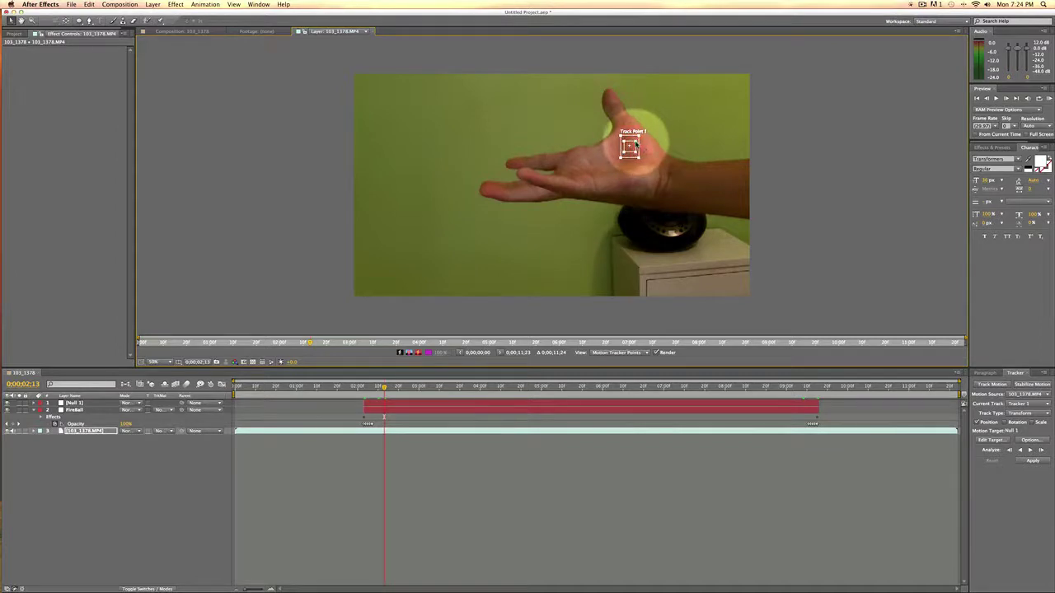
pyautogui.moveTo(635, 144); pyautogui.dragTo(634, 150)
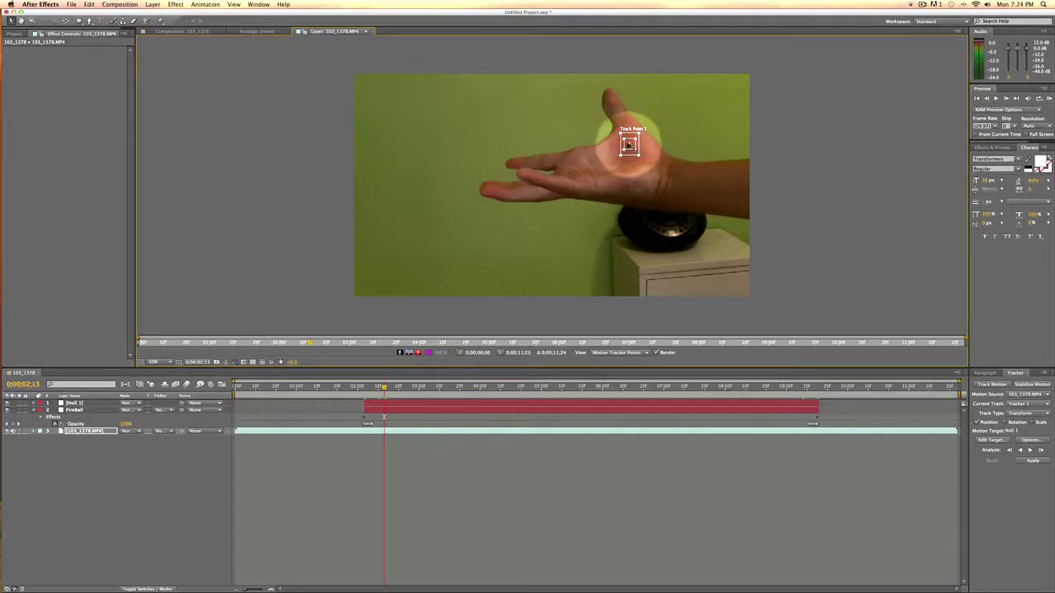
pyautogui.moveTo(629, 145); pyautogui.dragTo(621, 131)
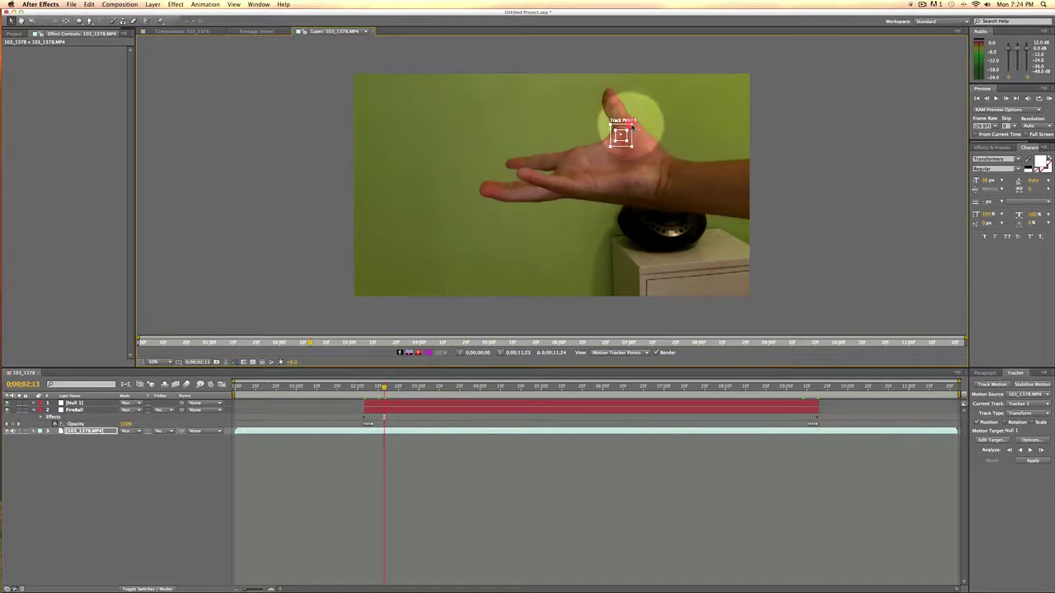
pyautogui.moveTo(628, 128)
pyautogui.mouseDown()
pyautogui.moveTo(639, 150)
pyautogui.moveTo(622, 136)
pyautogui.mouseUp()
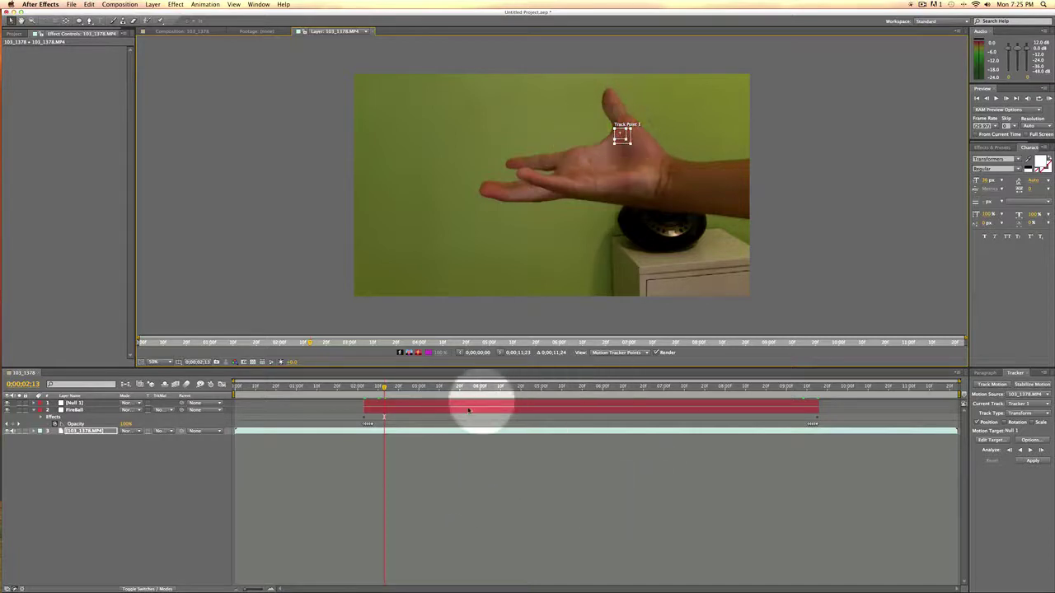
# Step: Try to track the hand forward from 0;00;02;04, stop the analysis at 0;00;04;25 and reset the tracker
pyautogui.moveTo(384, 385); pyautogui.dragTo(365, 393)
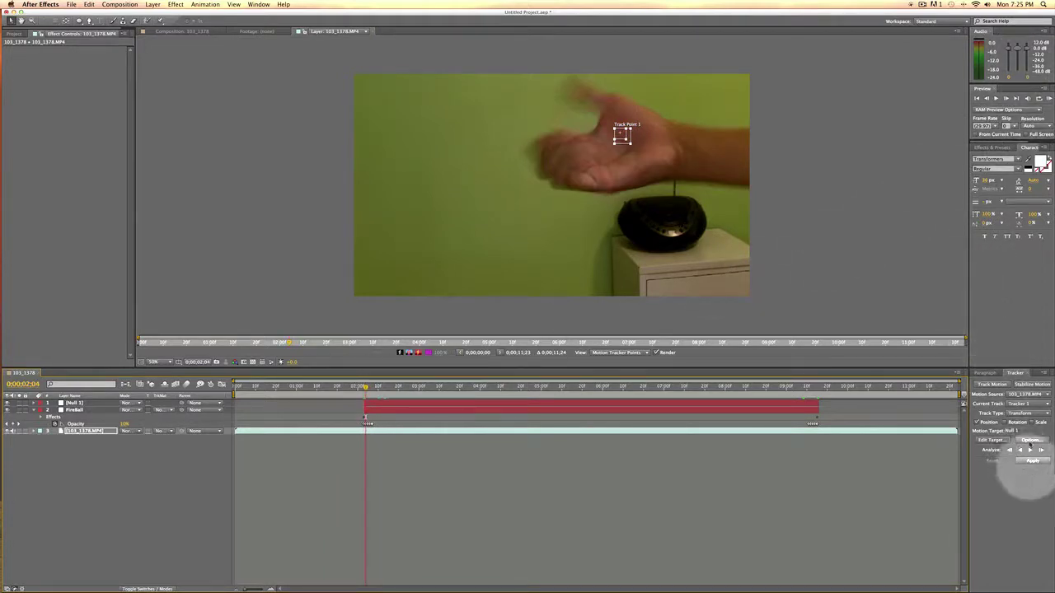
pyautogui.click(1030, 450)
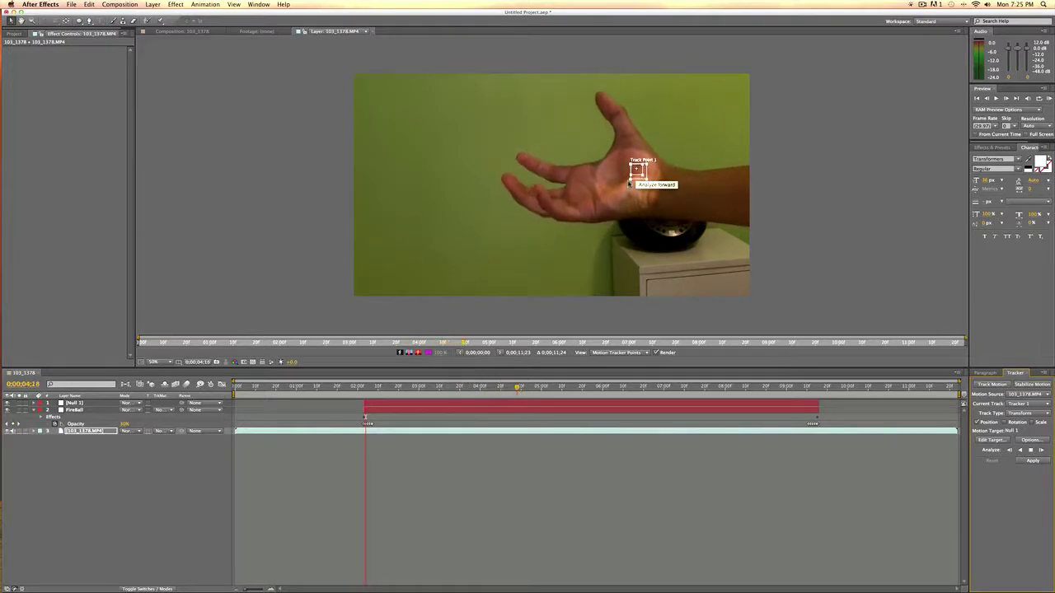
pyautogui.click(1030, 451)
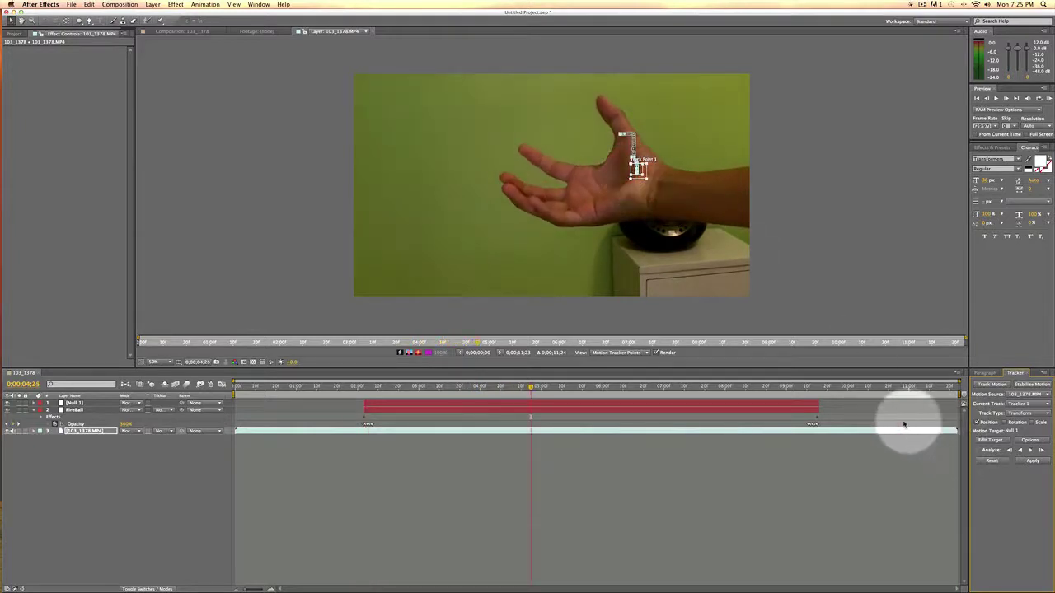
pyautogui.click(997, 462)
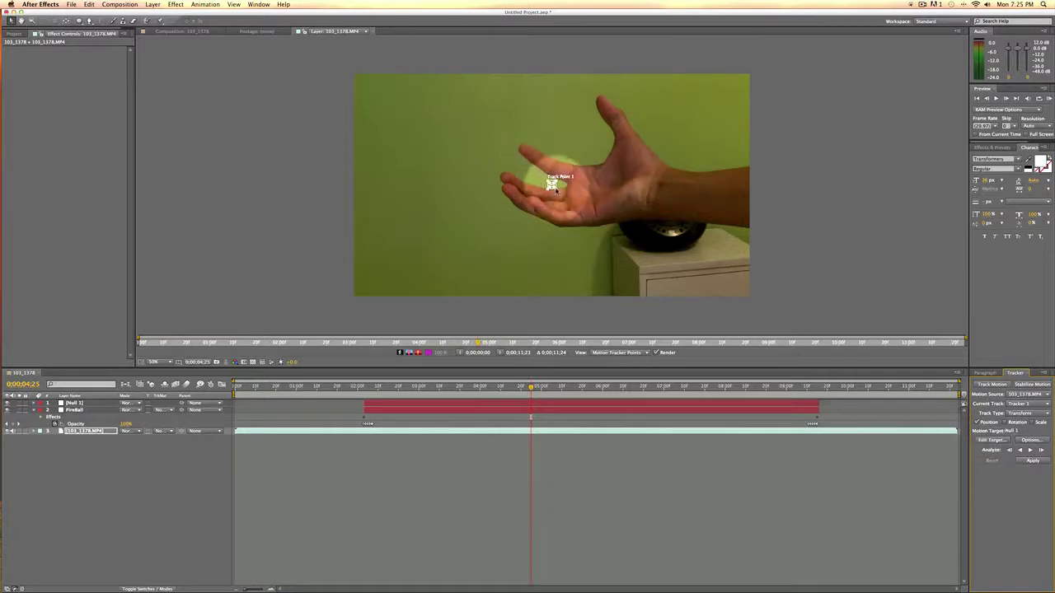
# Step: Enlarge the reset track point's regions and position it on the palm below the thumb at 0;00;04;25
pyautogui.moveTo(561, 195); pyautogui.dragTo(564, 199)
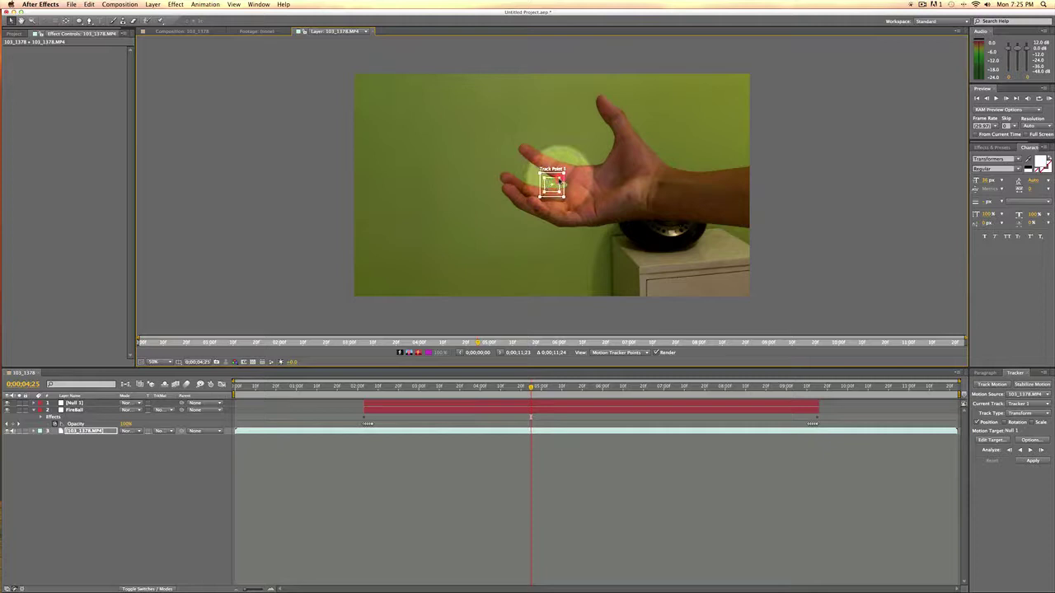
pyautogui.moveTo(561, 176); pyautogui.dragTo(628, 157)
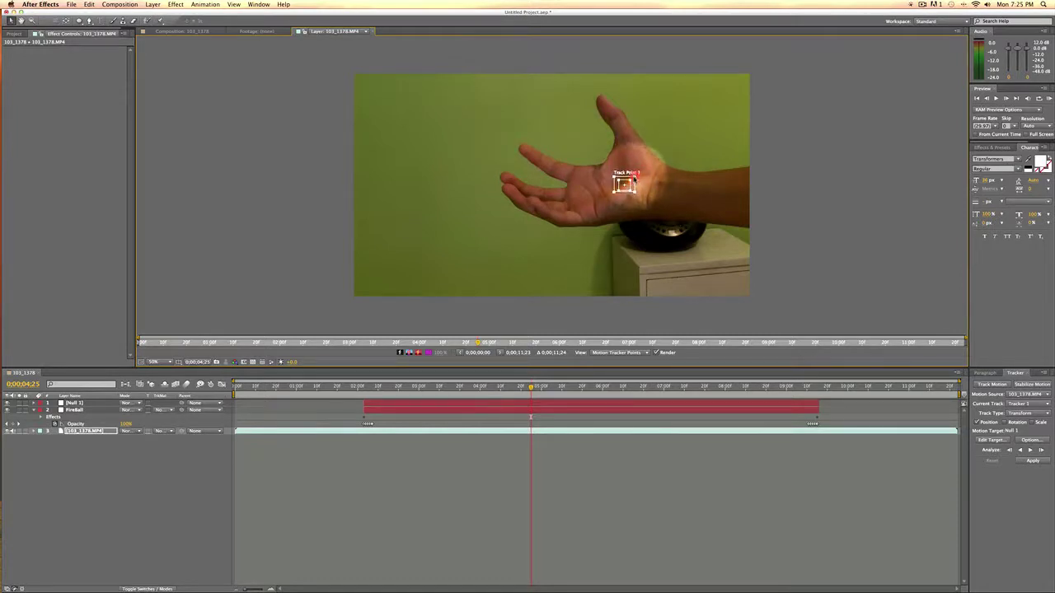
pyautogui.moveTo(625, 182); pyautogui.dragTo(626, 161)
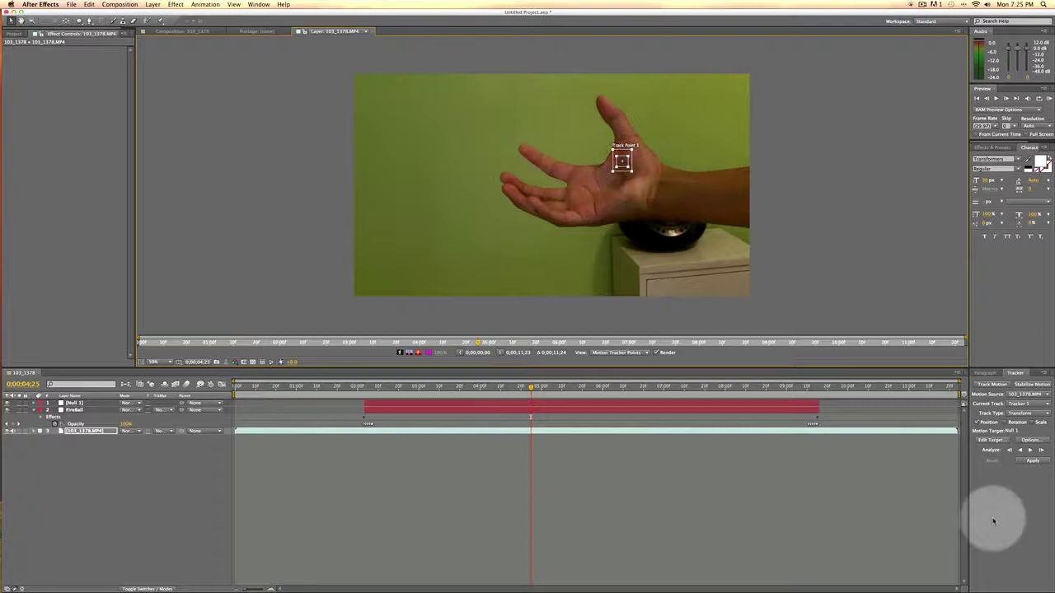
# Step: Analyze the palm's motion forward, stopping the first pass and restarting from 0;00;02;03 through the end of the footage
pyautogui.click(1030, 450)
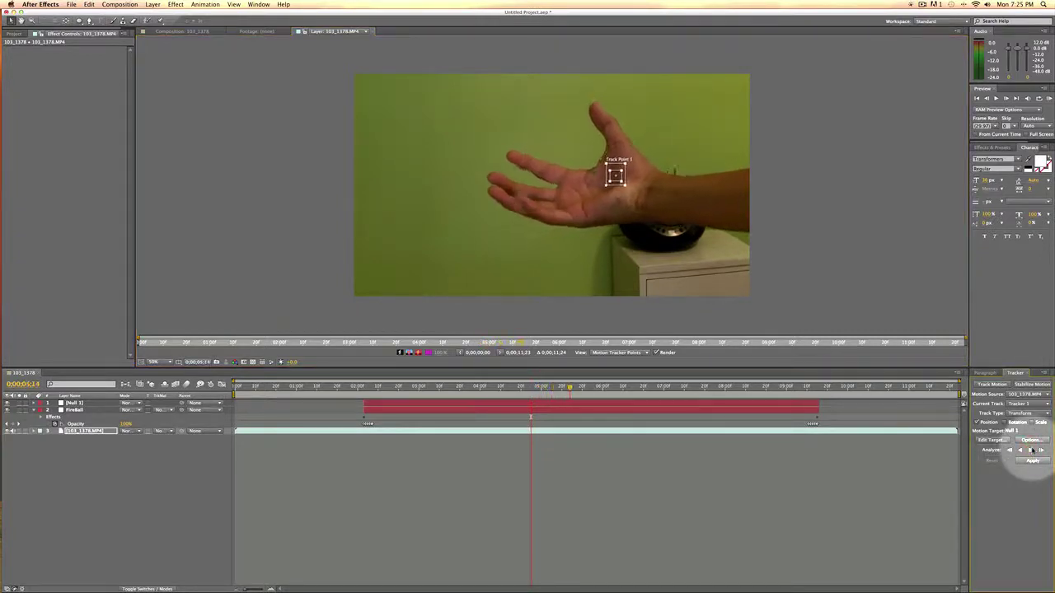
pyautogui.click(1030, 450)
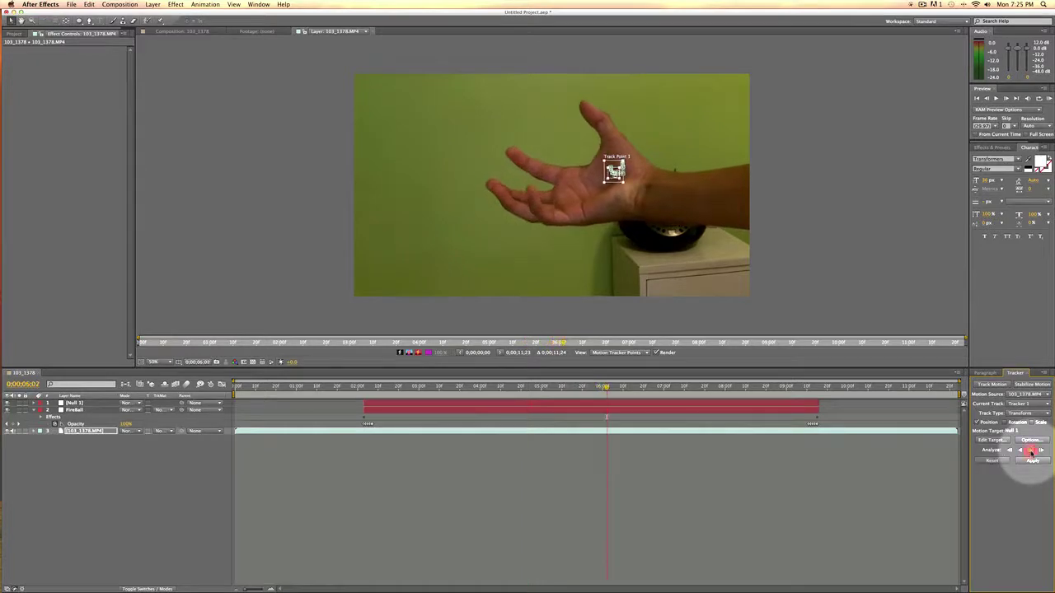
pyautogui.moveTo(594, 394); pyautogui.dragTo(363, 390)
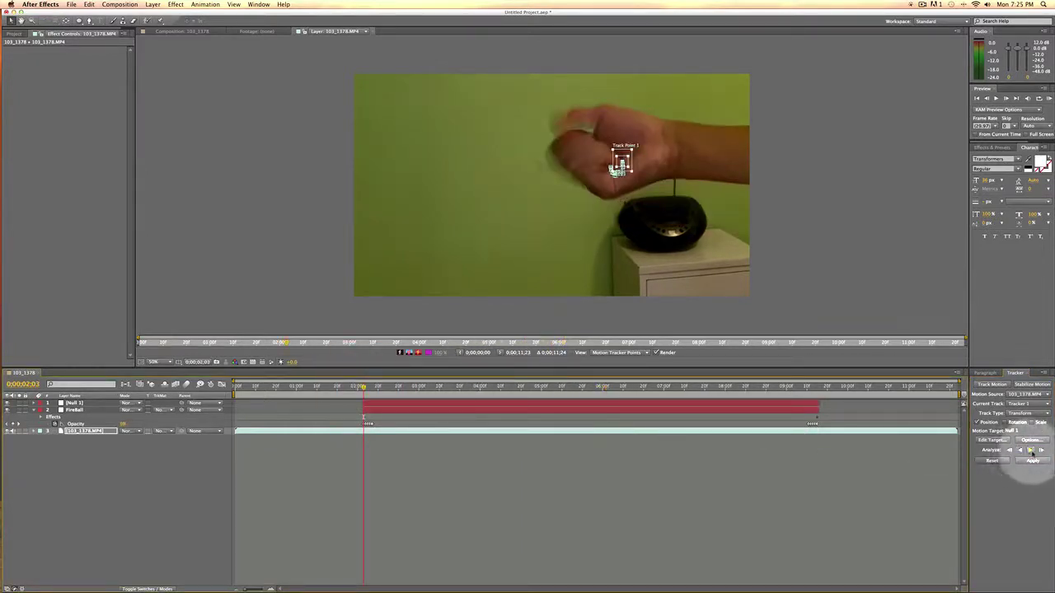
pyautogui.click(1030, 451)
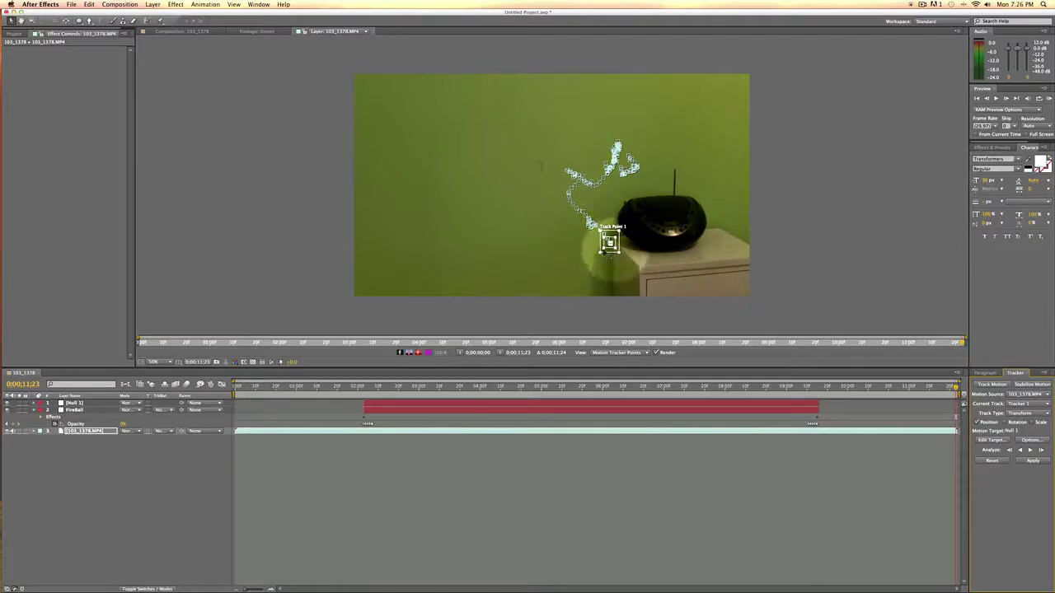
# Step: Set Null 1 as the motion target and apply the tracking data to it in the X and Y dimensions
pyautogui.click(992, 440)
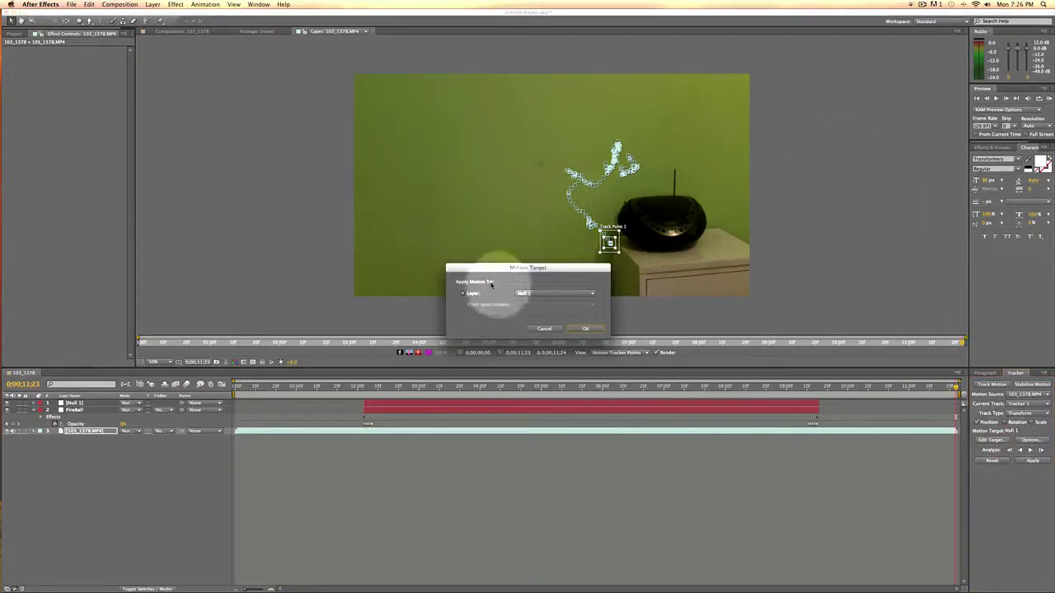
pyautogui.click(522, 293)
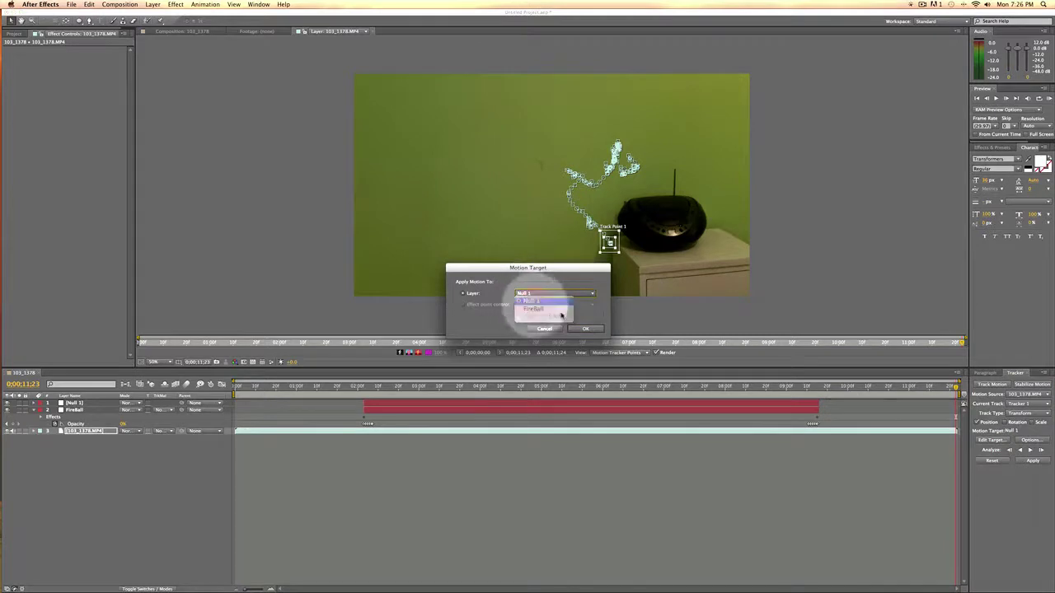
pyautogui.click(535, 306)
pyautogui.click(587, 329)
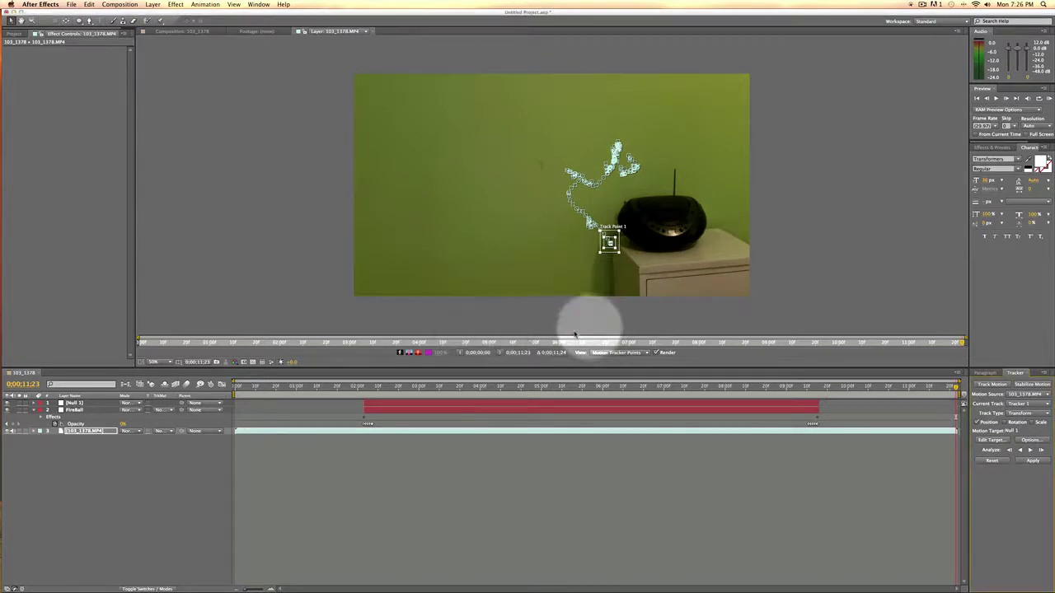
pyautogui.click(1032, 461)
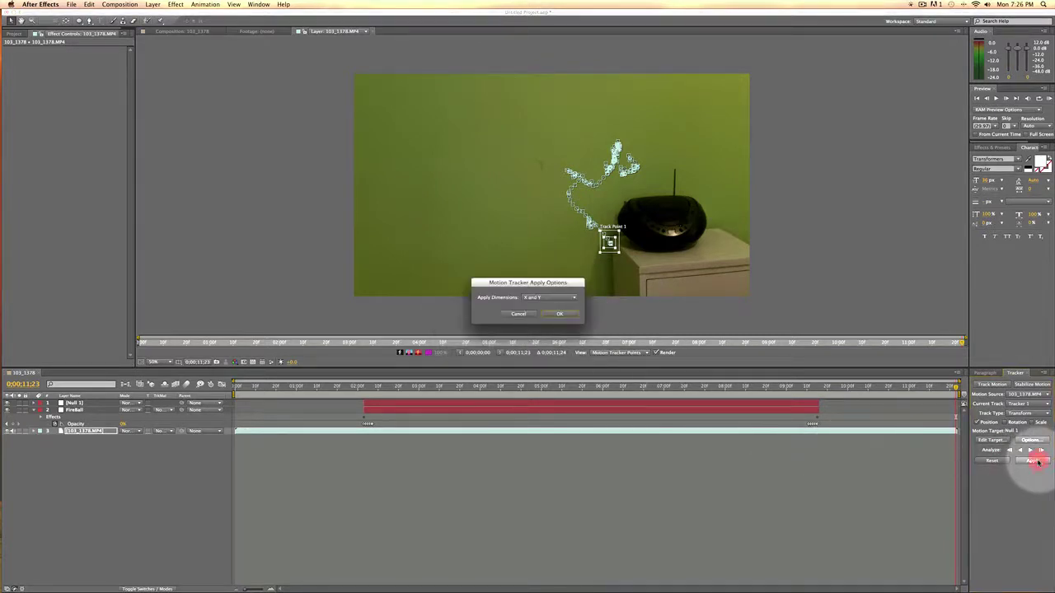
pyautogui.click(559, 314)
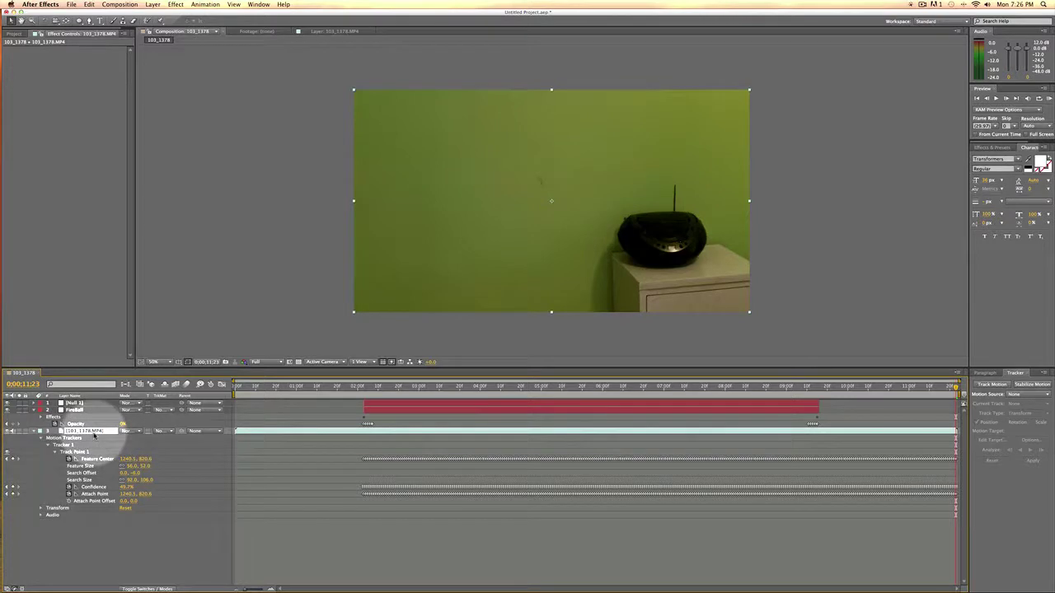
# Step: Collapse the footage layer's tracker keyframes and parent the FireBall layer to Null 1
pyautogui.click(91, 435)
pyautogui.press('u')
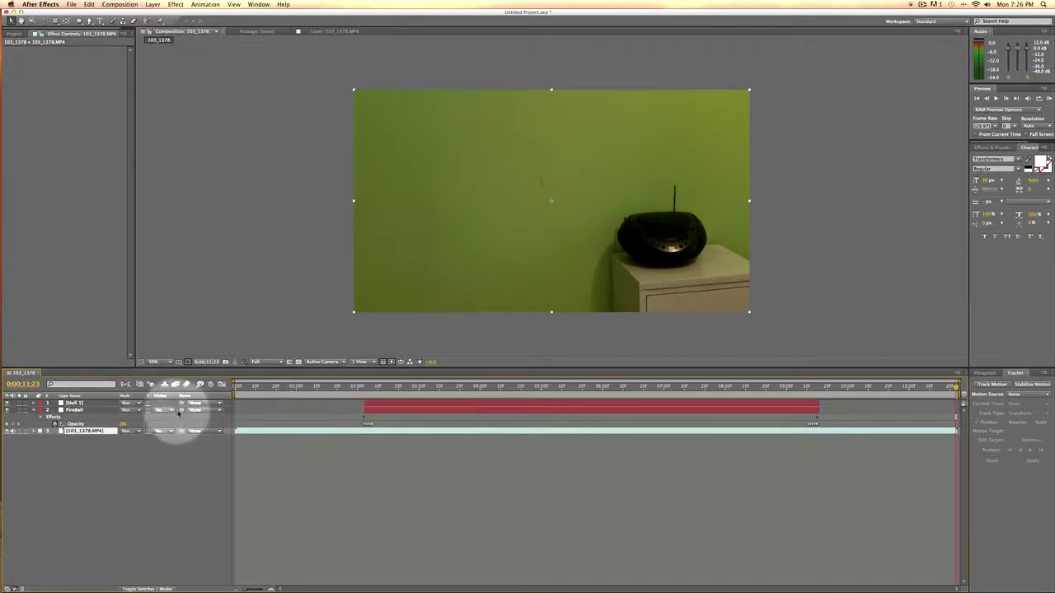
pyautogui.moveTo(181, 411); pyautogui.dragTo(62, 403)
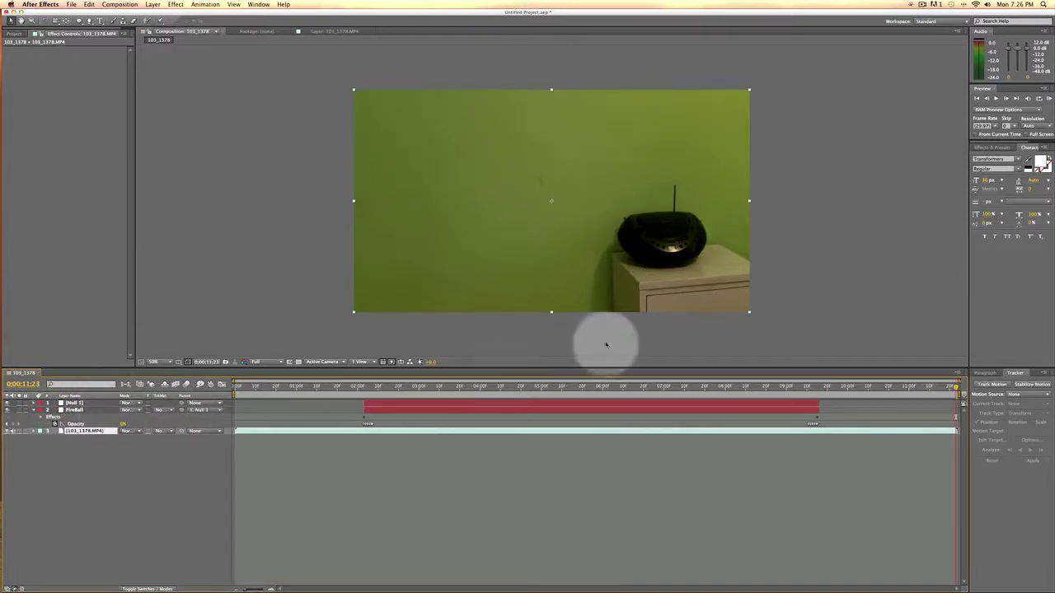
# Step: Play the parented fireball from 0;00;02;04 and set the composition preview resolution to Third
pyautogui.click(367, 389)
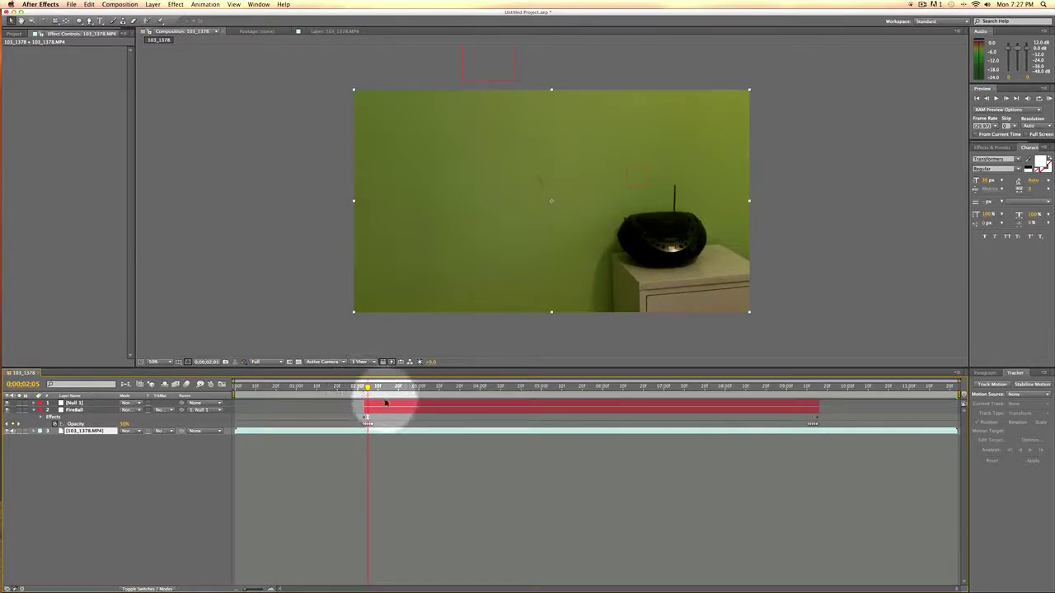
pyautogui.moveTo(379, 389); pyautogui.dragTo(365, 389)
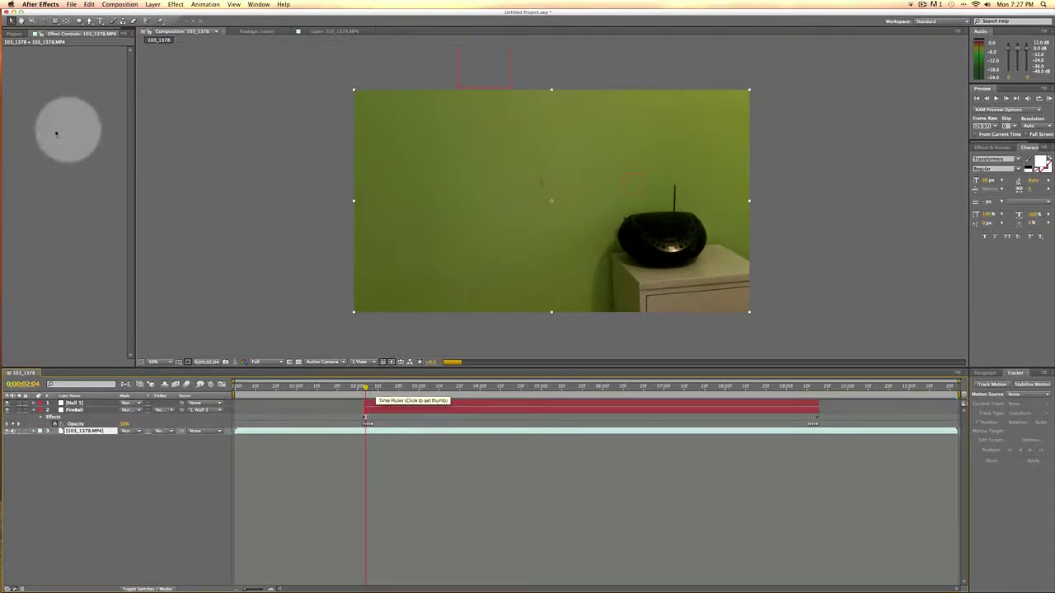
pyautogui.press('space')
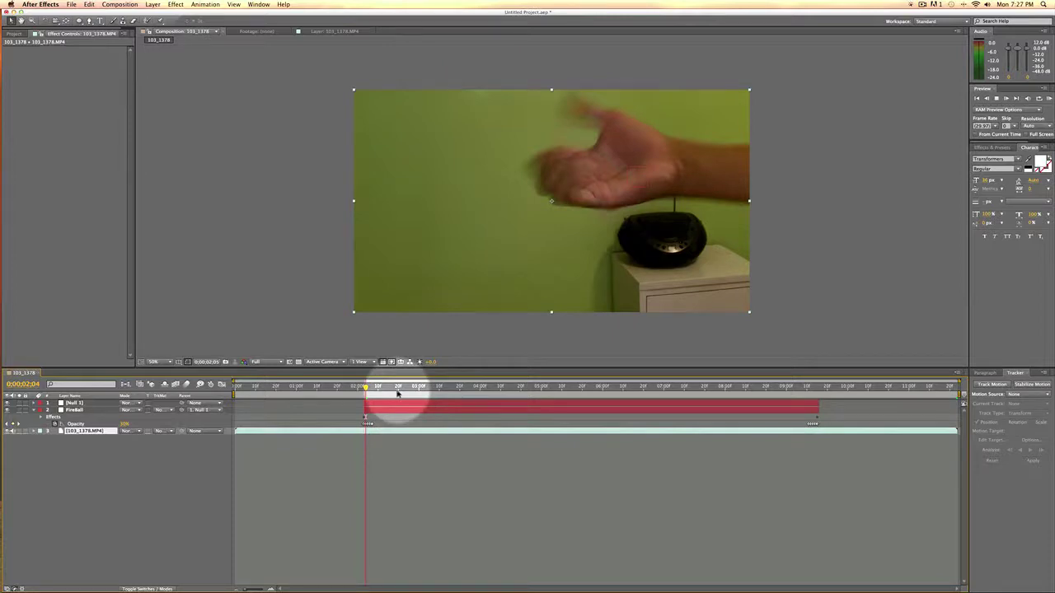
pyautogui.click(272, 362)
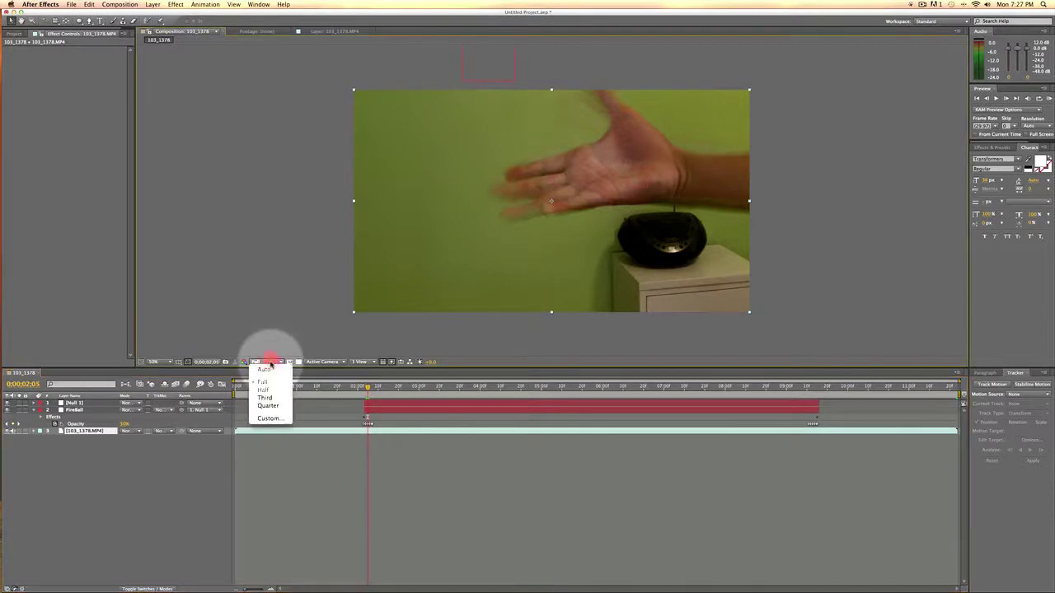
pyautogui.click(289, 402)
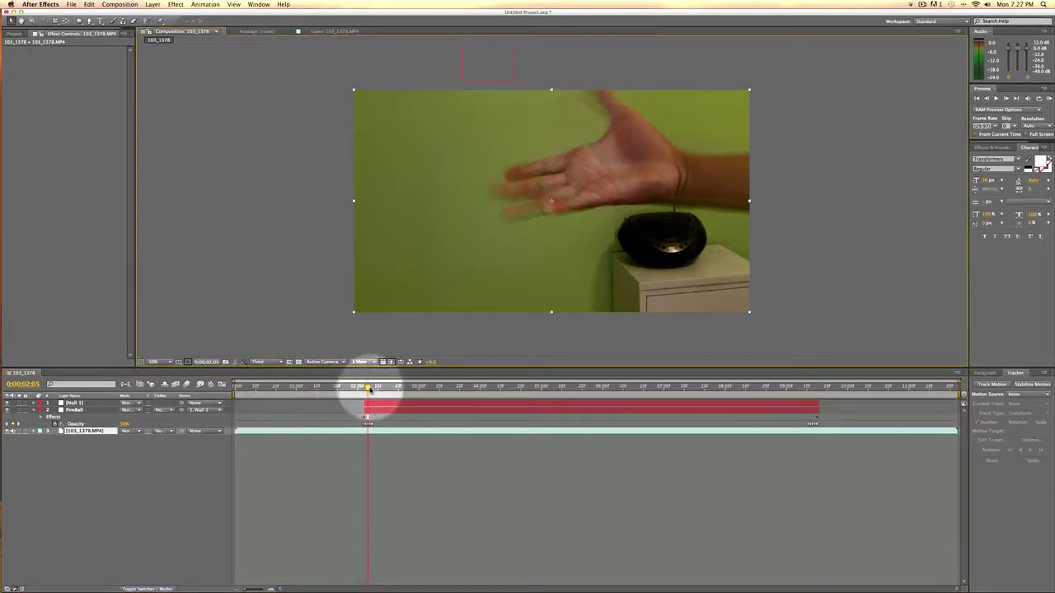
# Step: Move the FireBall layer over the open palm at 0;00;02;10
pyautogui.moveTo(368, 393); pyautogui.dragTo(378, 389)
pyautogui.click(79, 410)
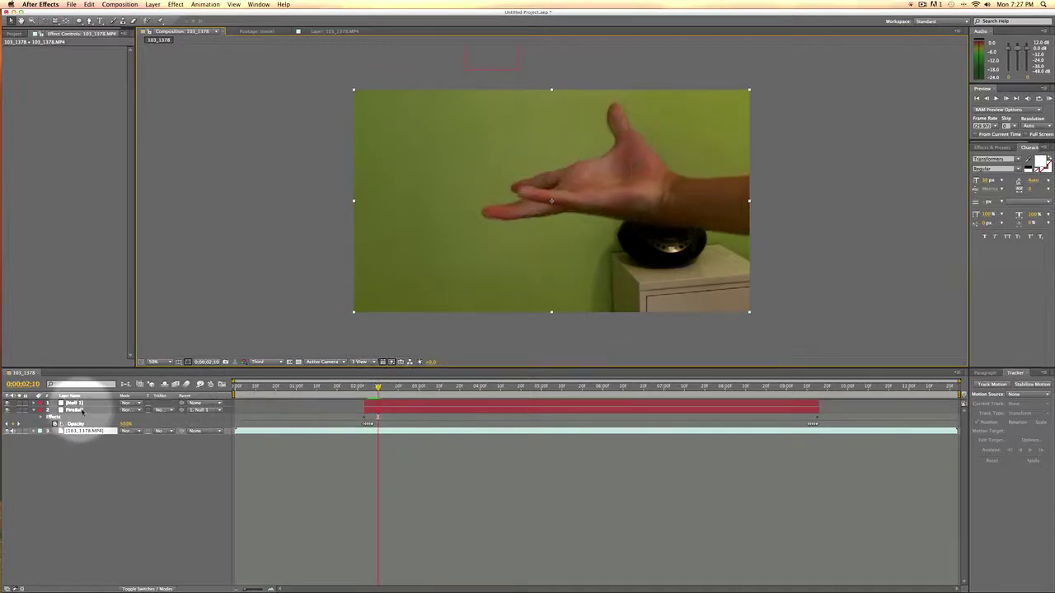
pyautogui.moveTo(1054, 0)
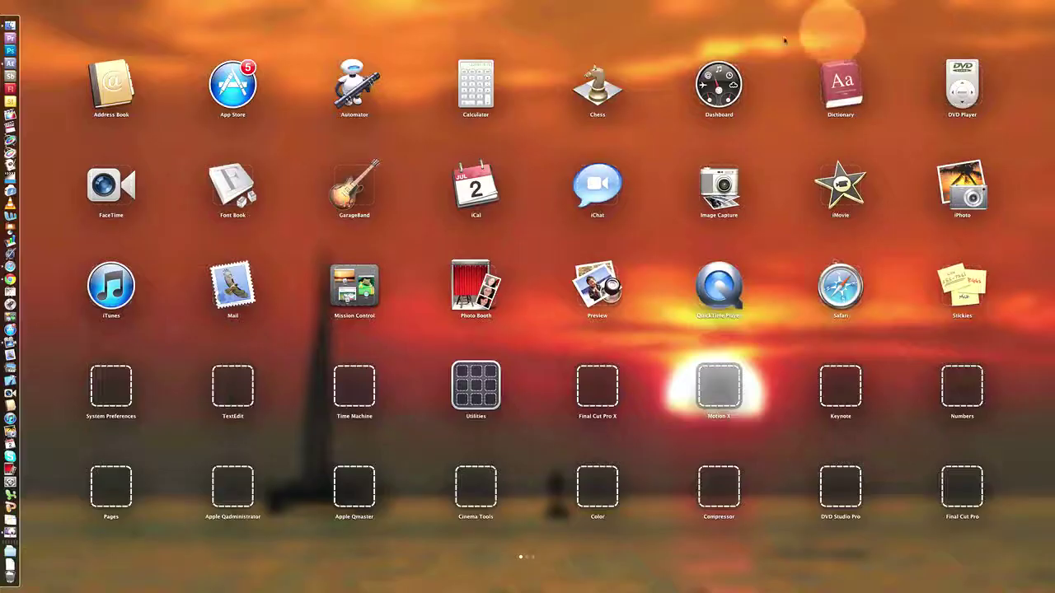
pyautogui.click(643, 66)
pyautogui.moveTo(495, 58); pyautogui.dragTo(620, 154)
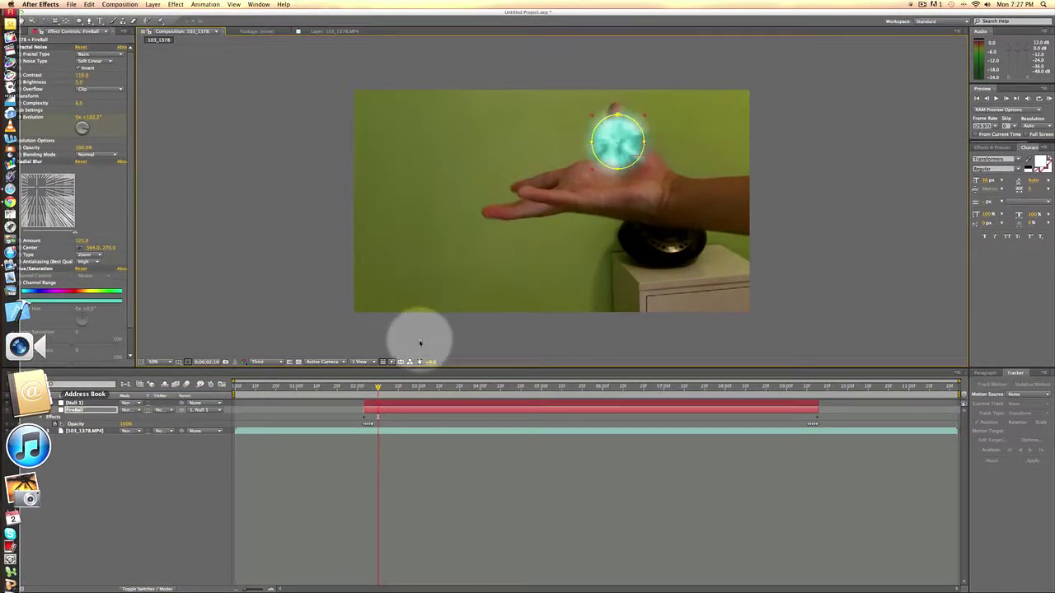
# Step: Play the composition from 0;00;02;03 to check how the fireball follows the hand
pyautogui.moveTo(376, 388); pyautogui.dragTo(364, 392)
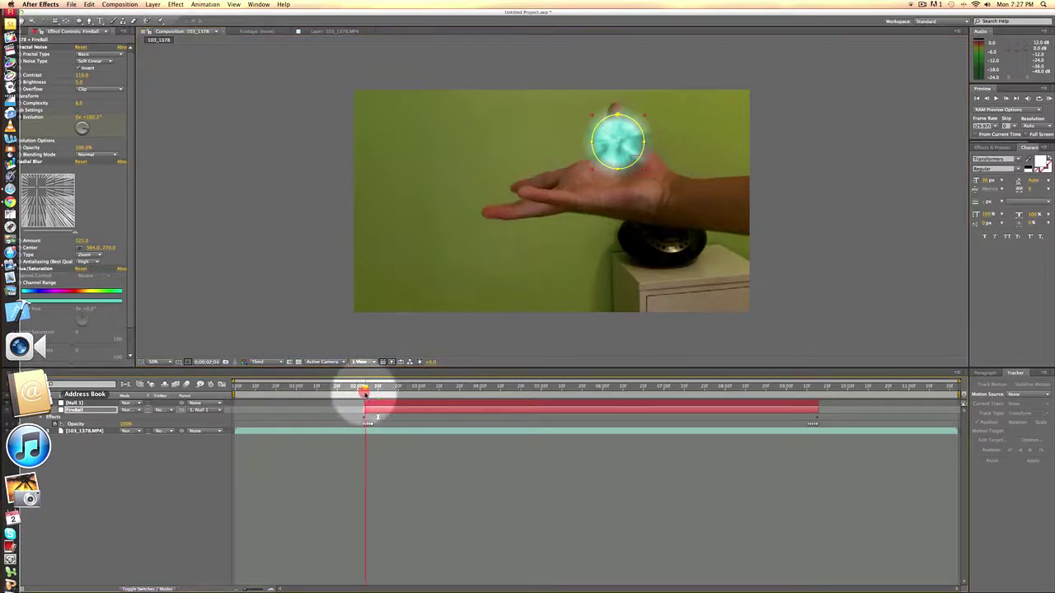
pyautogui.press('space')
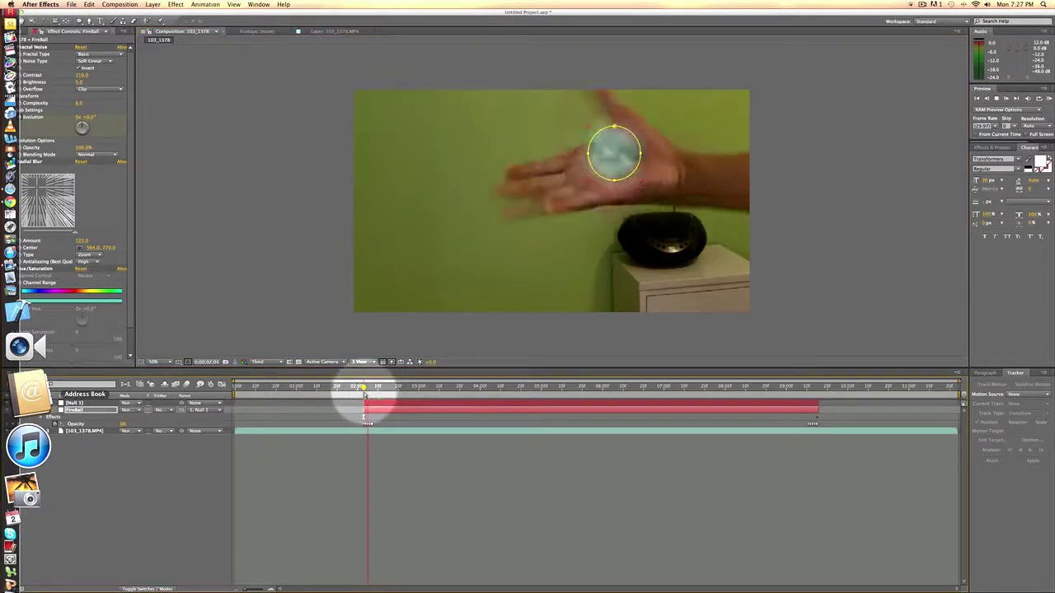
pyautogui.press('space')
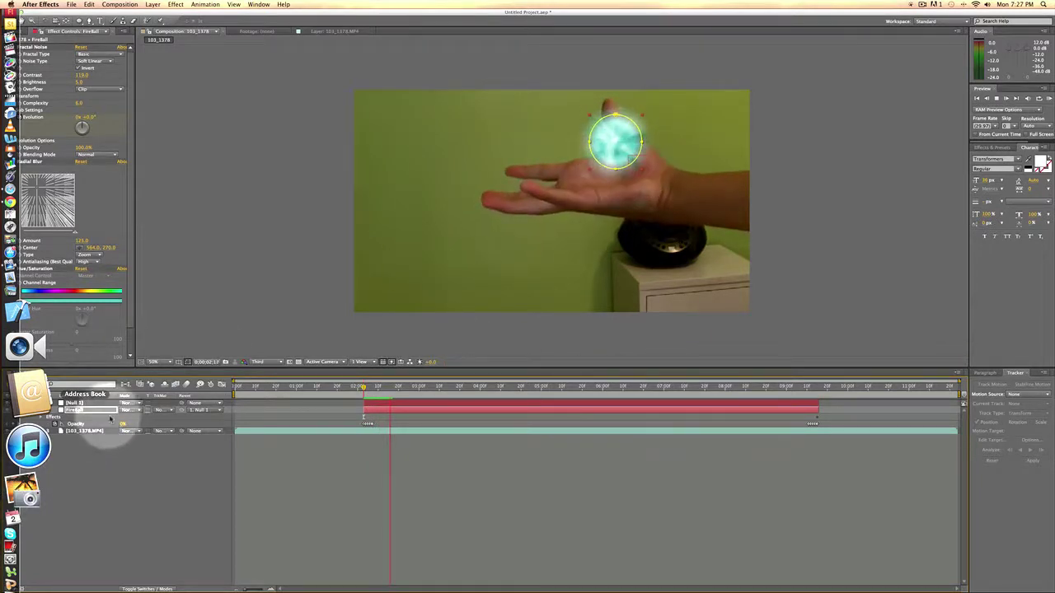
pyautogui.press('Return')
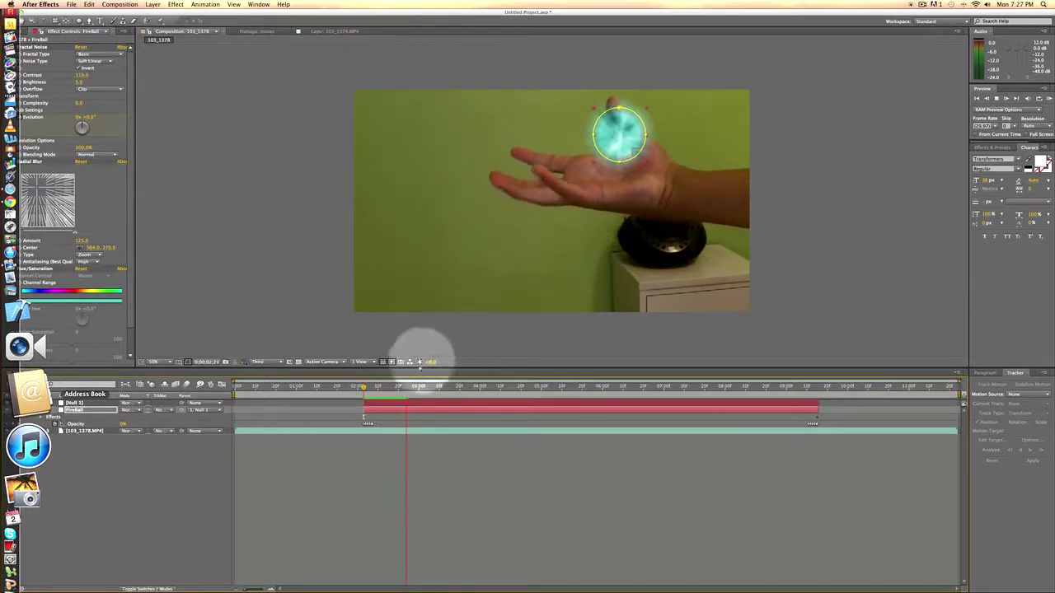
# Step: Nudge the fireball slightly higher above the palm at 0;00;02;24
pyautogui.moveTo(405, 389); pyautogui.dragTo(365, 390)
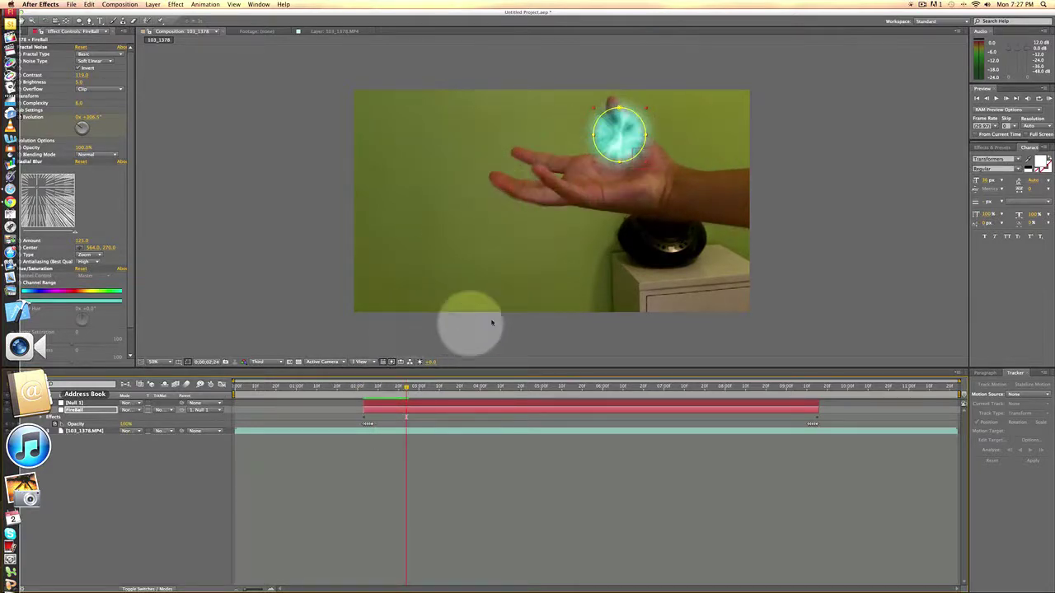
pyautogui.click(616, 145)
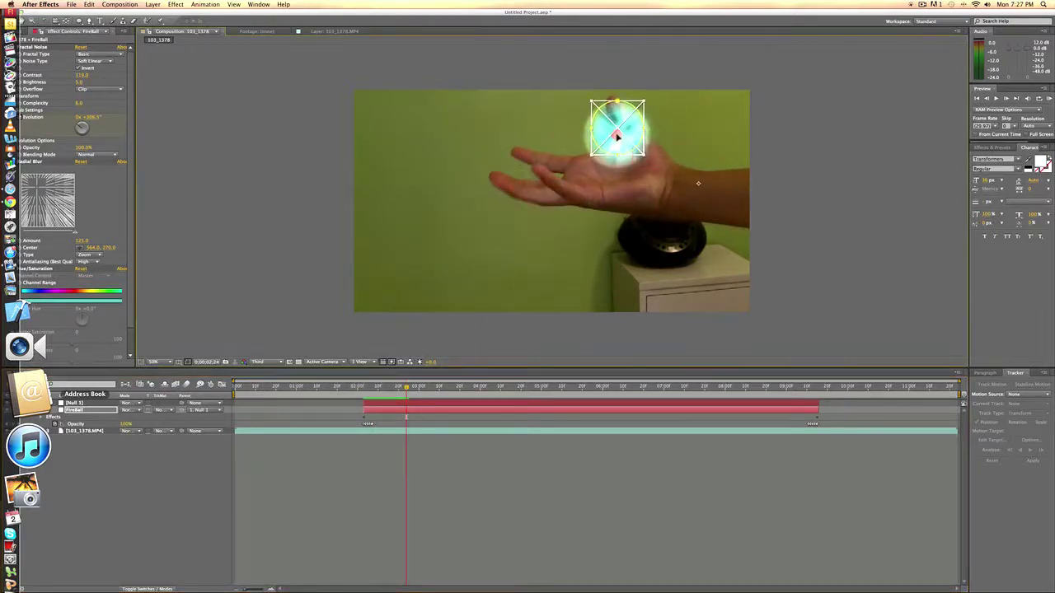
pyautogui.moveTo(615, 135); pyautogui.dragTo(613, 134)
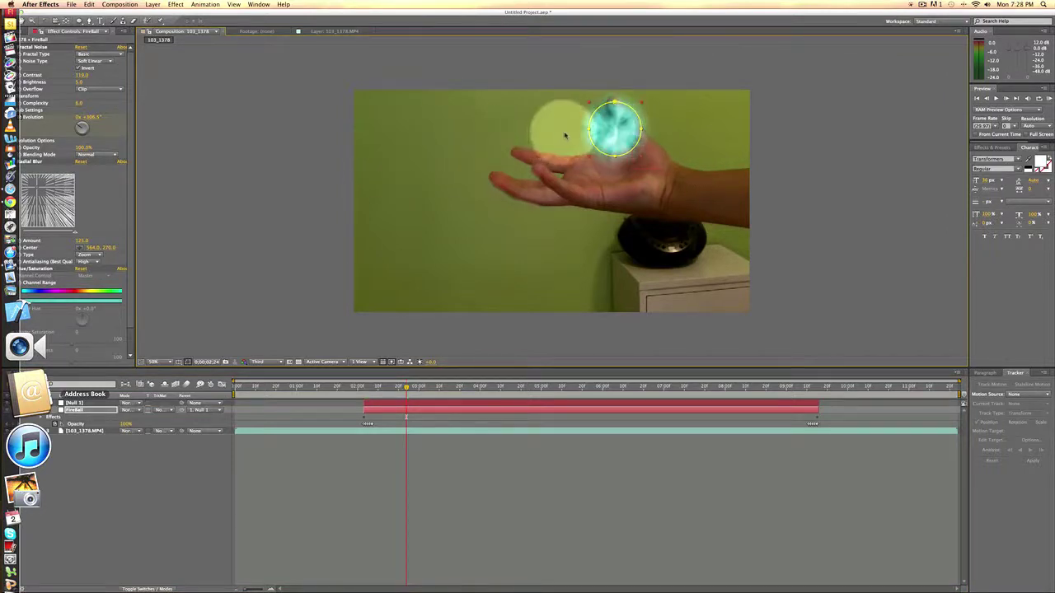
# Step: Create a comp-sized solid layer in a teal color sampled from the fireball
pyautogui.click(153, 4)
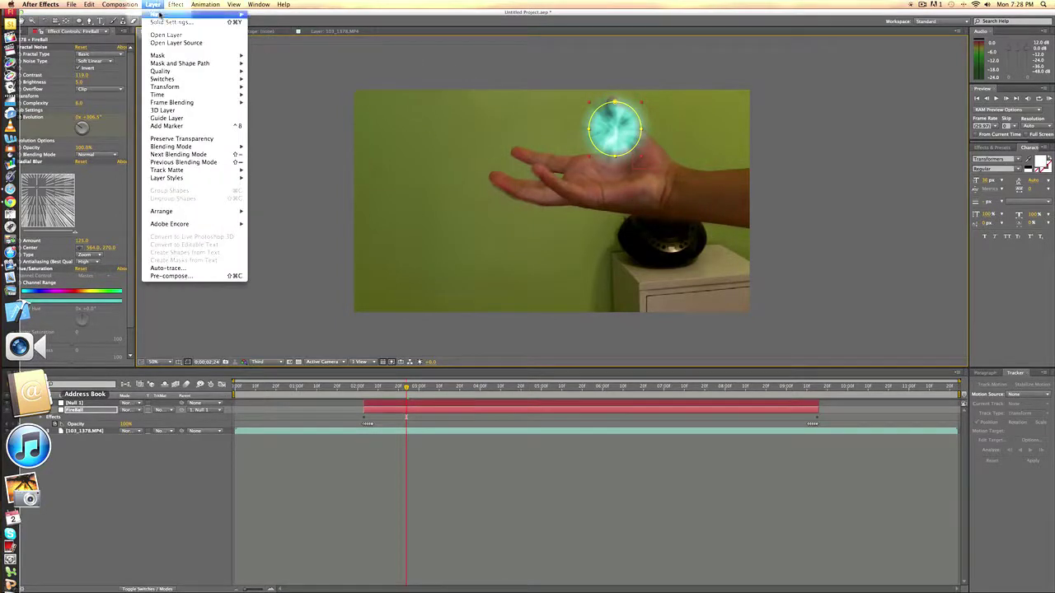
pyautogui.moveTo(160, 14)
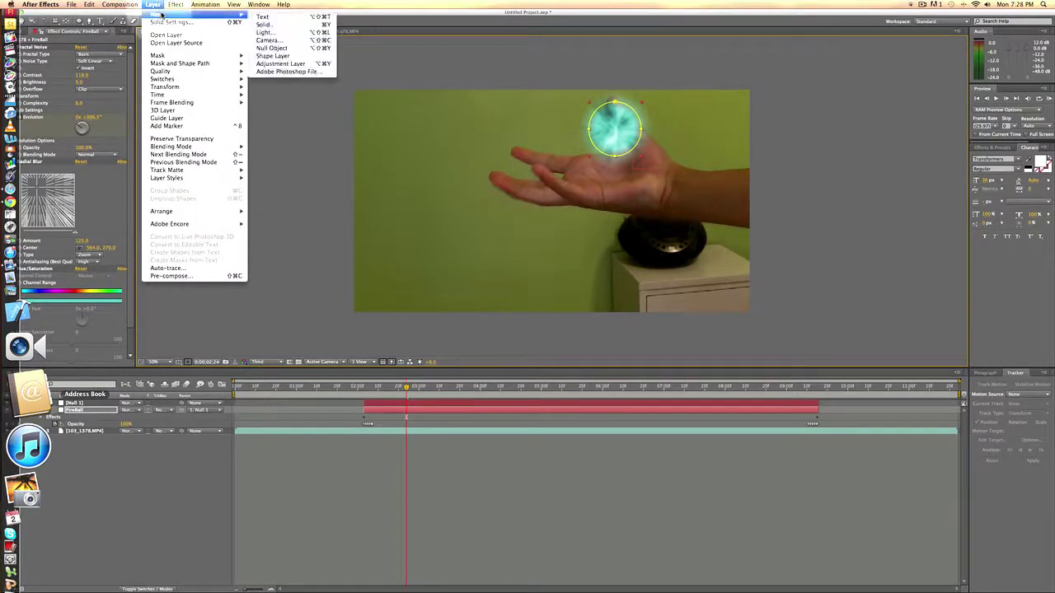
pyautogui.click(262, 25)
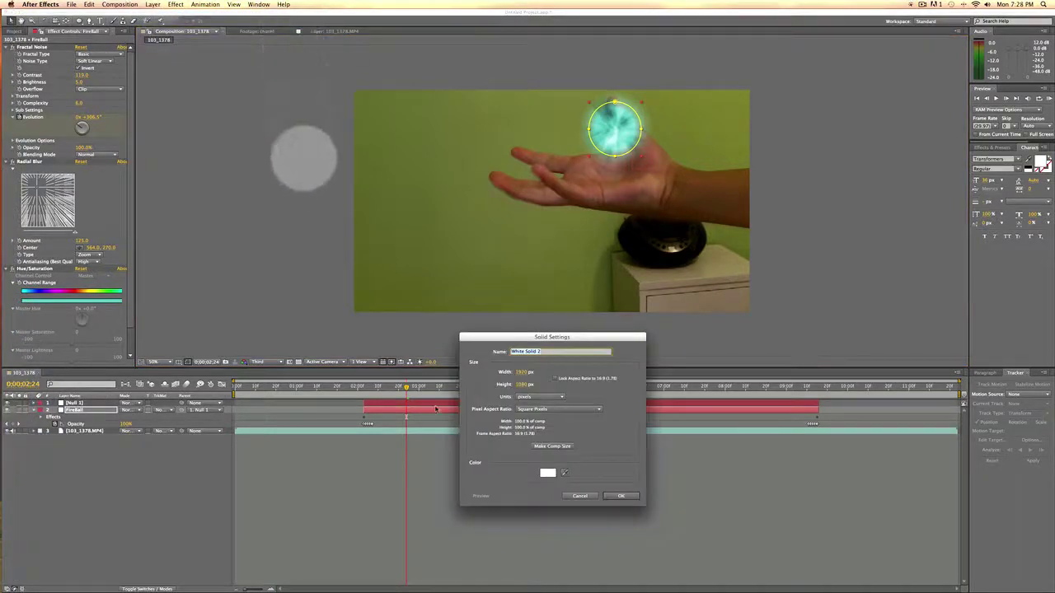
pyautogui.moveTo(564, 475); pyautogui.dragTo(601, 122)
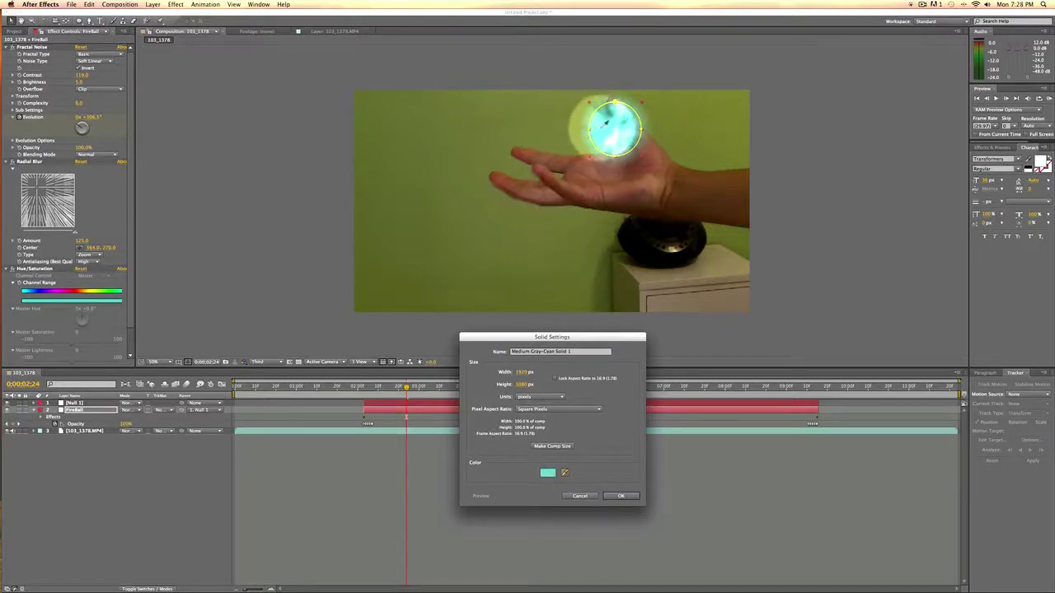
pyautogui.moveTo(605, 121); pyautogui.dragTo(622, 132)
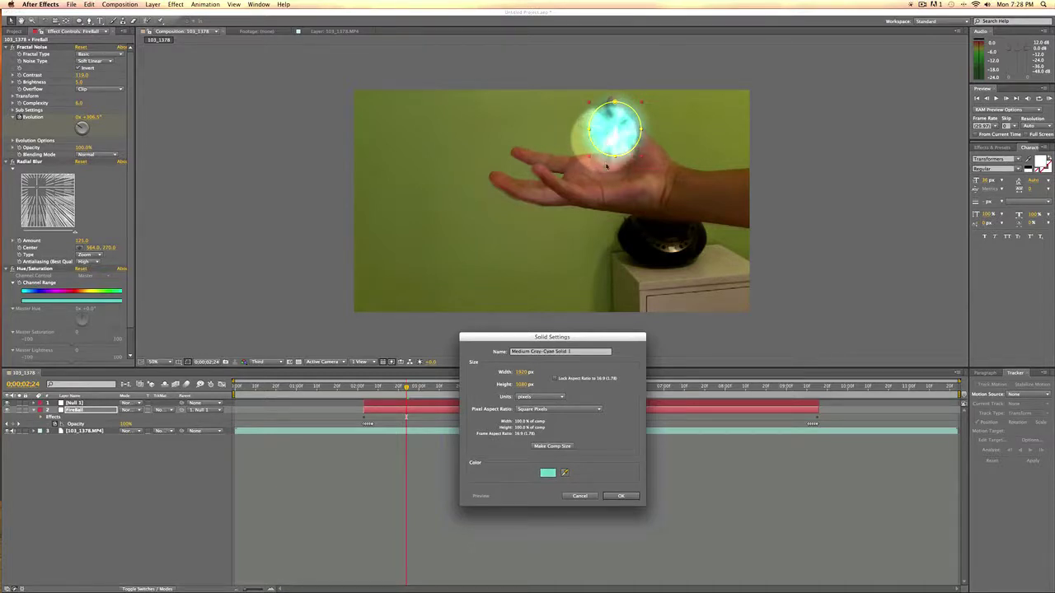
pyautogui.click(552, 446)
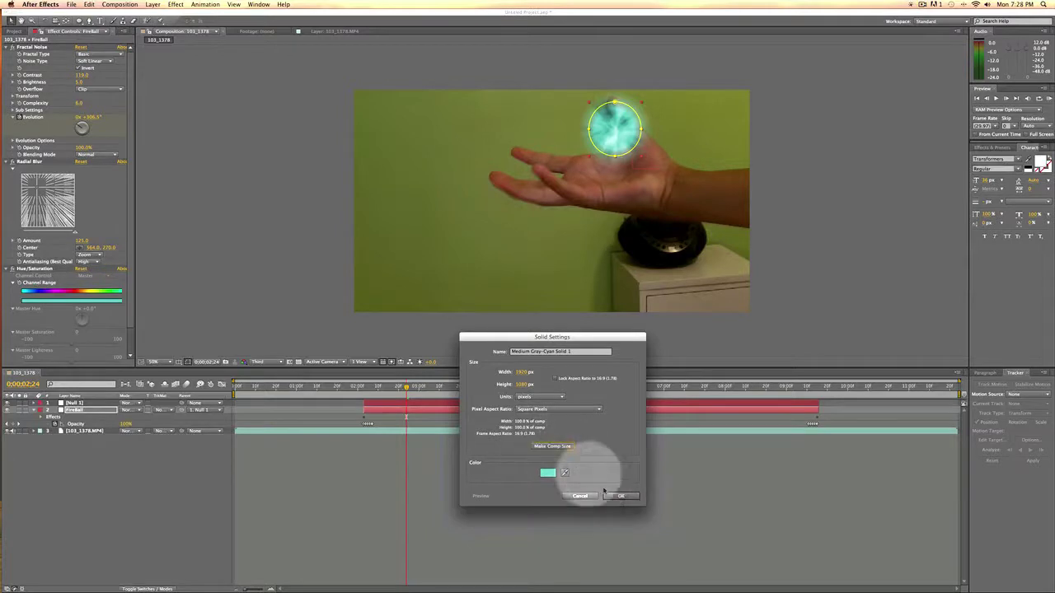
pyautogui.click(619, 496)
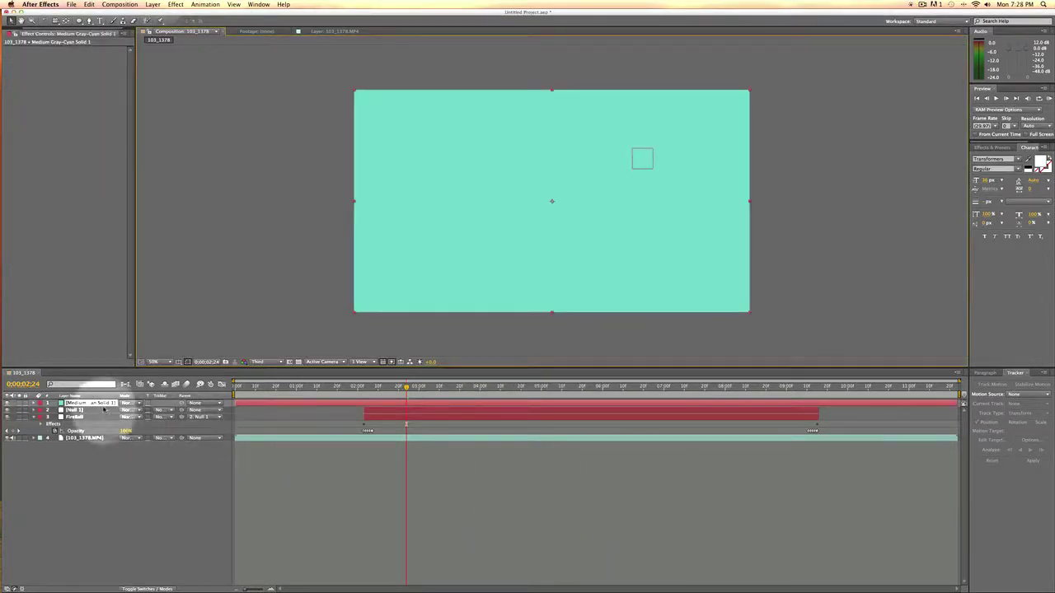
# Step: Move the teal solid beneath the 103_1378.MP4 footage and outline the lit area of the palm with a Pen mask on it
pyautogui.moveTo(92, 403); pyautogui.dragTo(94, 459)
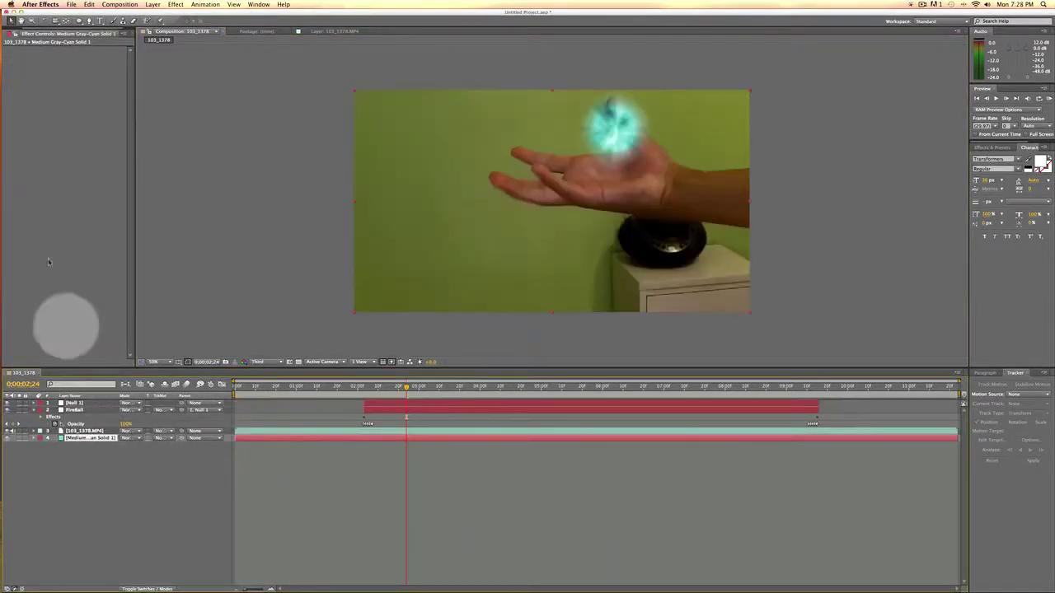
pyautogui.click(91, 21)
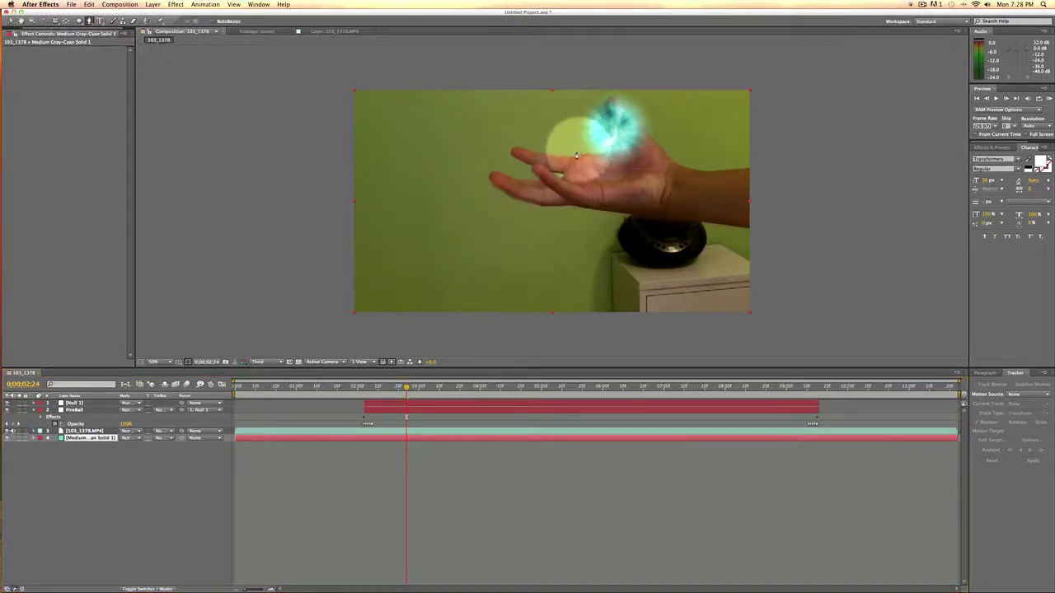
pyautogui.click(573, 162)
pyautogui.click(579, 178)
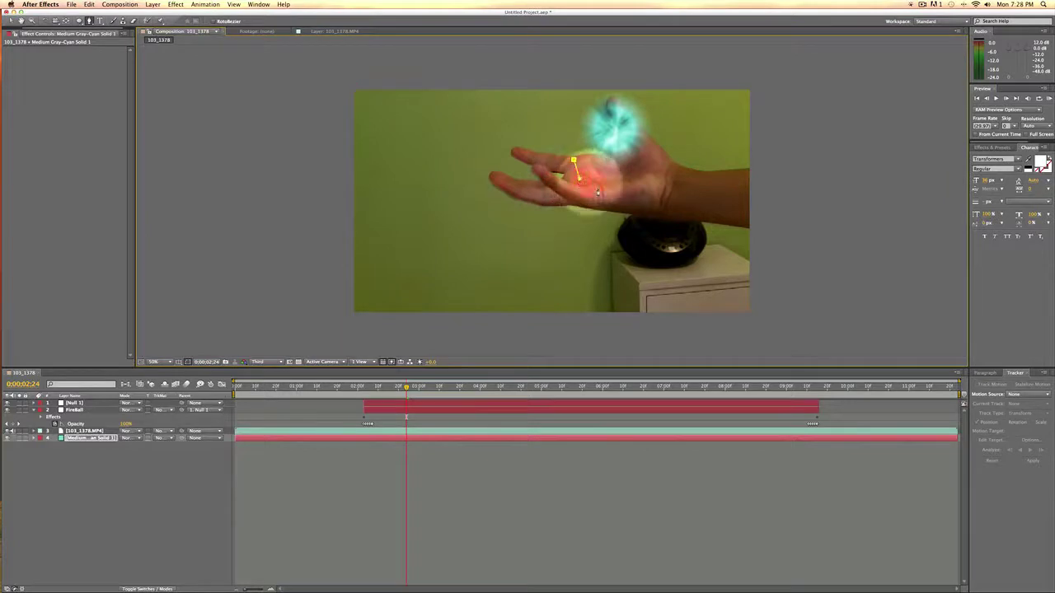
pyautogui.click(598, 188)
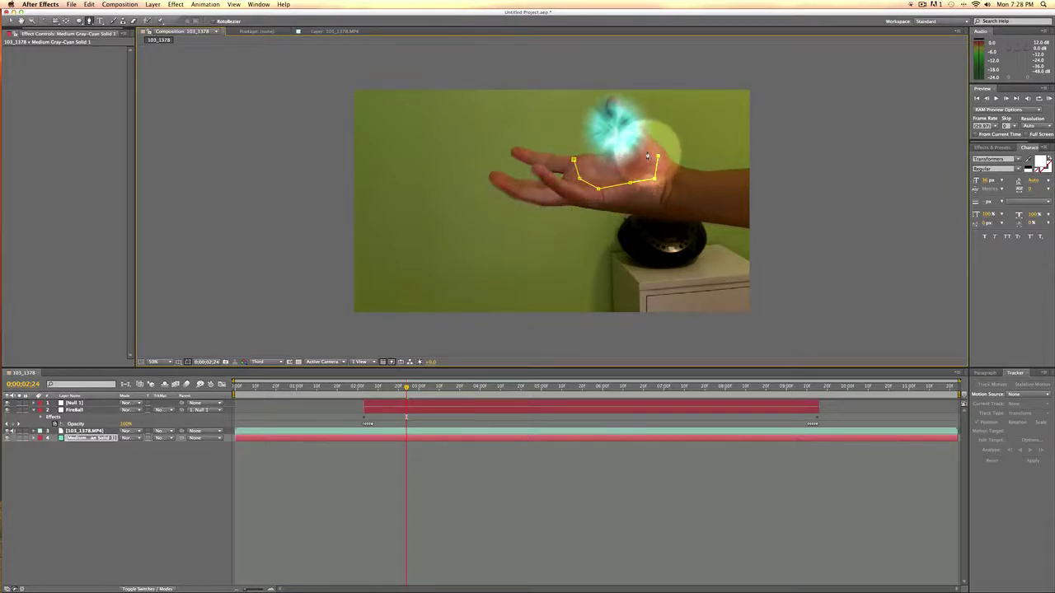
pyautogui.click(648, 152)
pyautogui.click(635, 155)
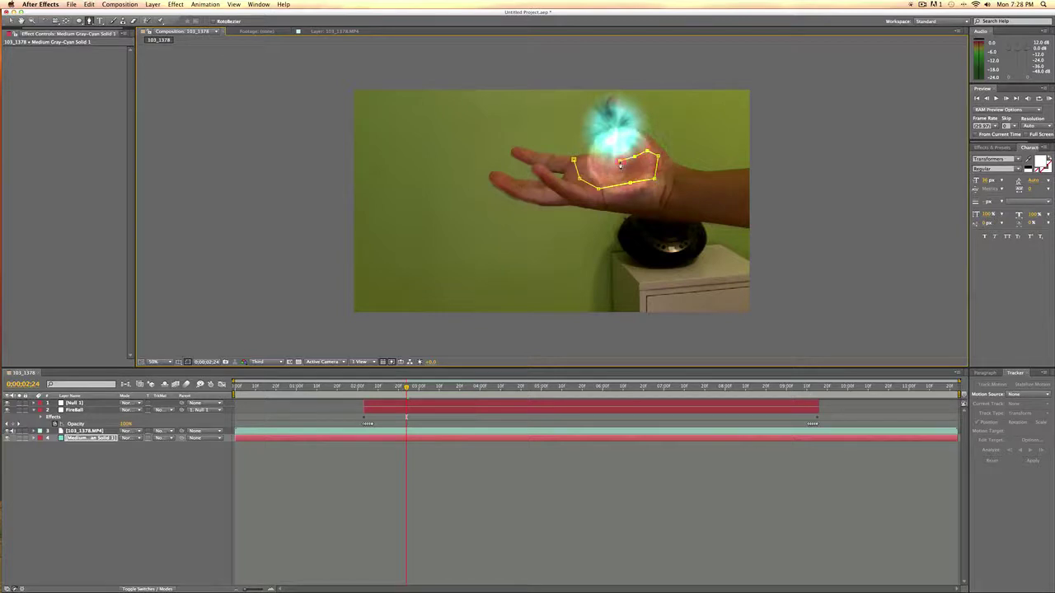
pyautogui.click(606, 161)
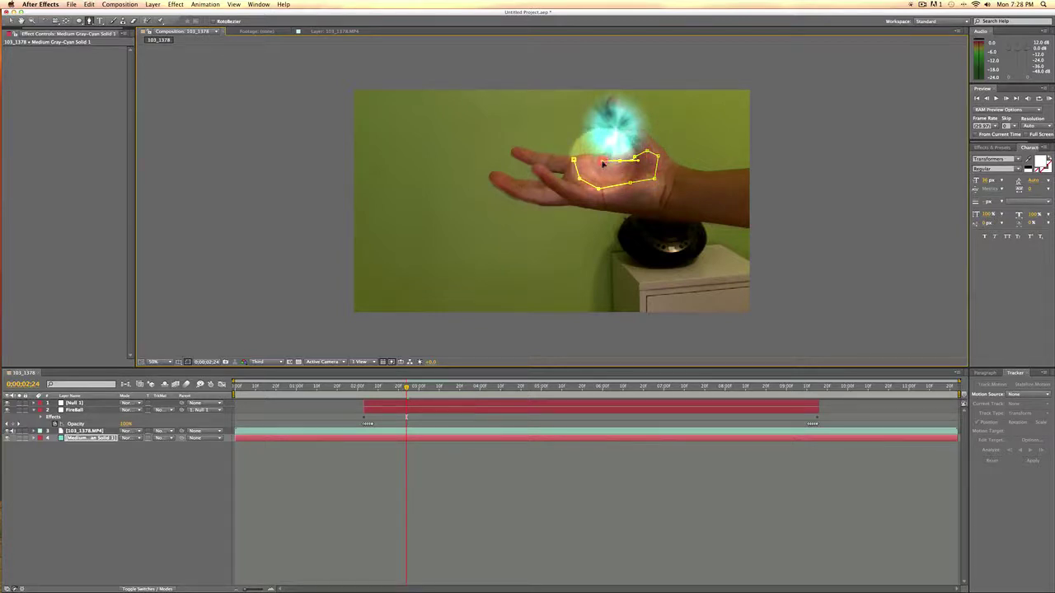
pyautogui.click(593, 158)
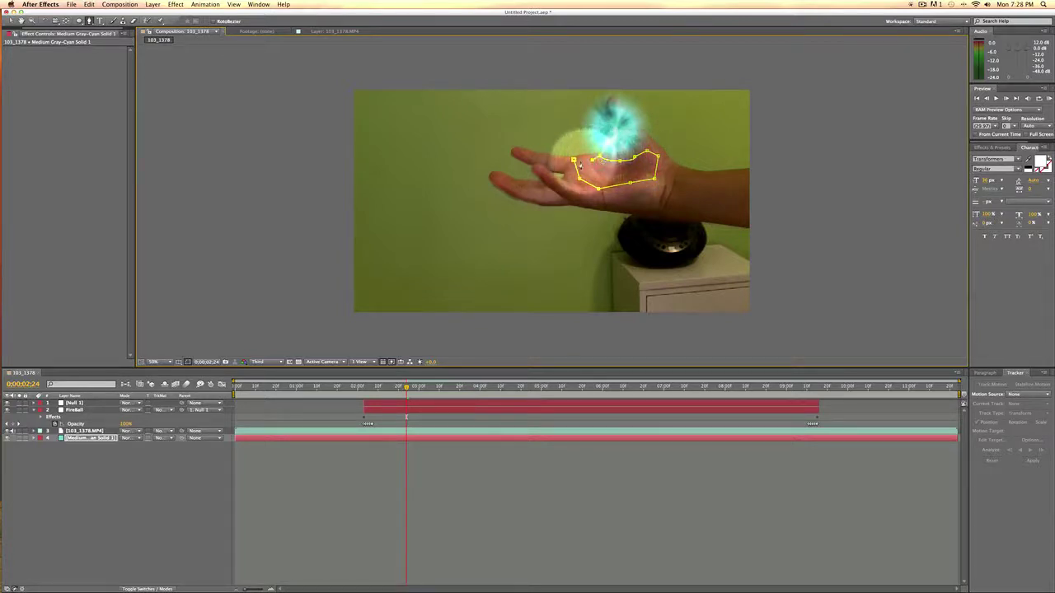
# Step: Return to the Selection tool and place the masked teal solid directly above the 103_1378.MP4 footage
pyautogui.click(11, 21)
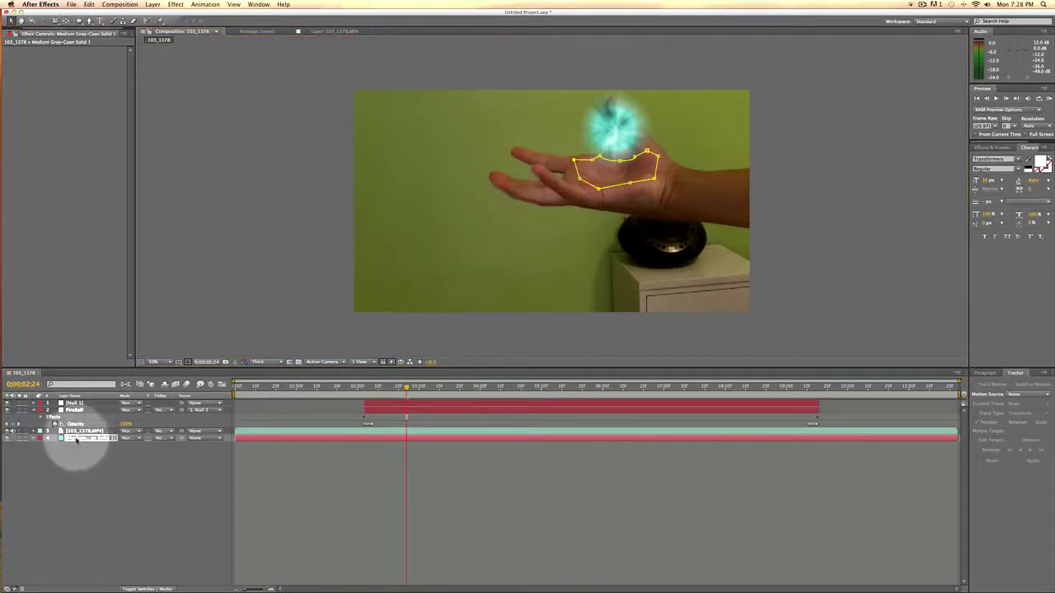
pyautogui.moveTo(75, 439); pyautogui.dragTo(70, 428)
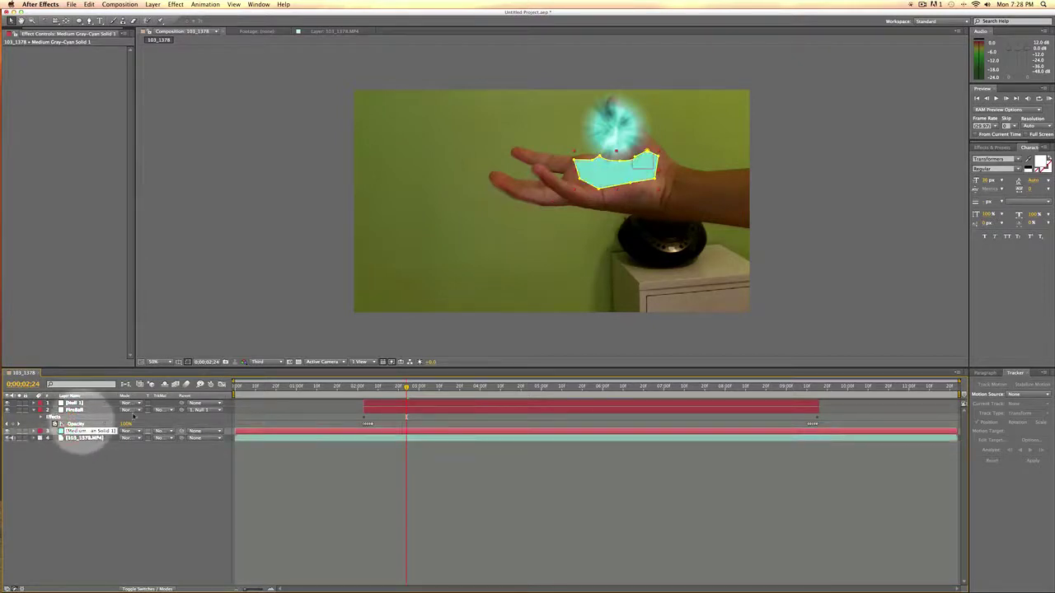
pyautogui.click(113, 498)
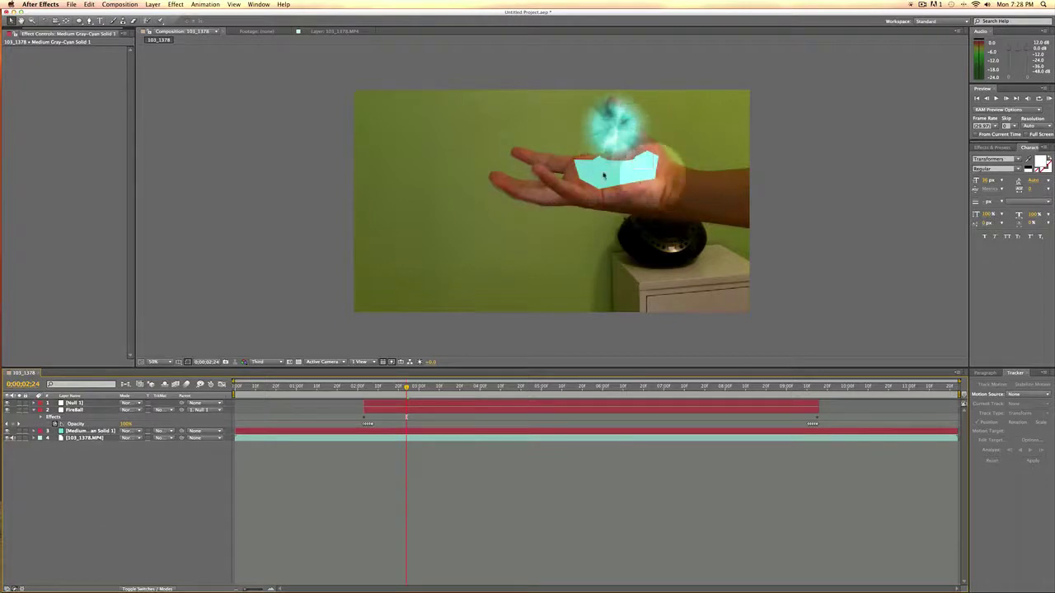
# Step: Increase the Mask Feather of the teal solid's palm mask to soften its edges
pyautogui.click(74, 431)
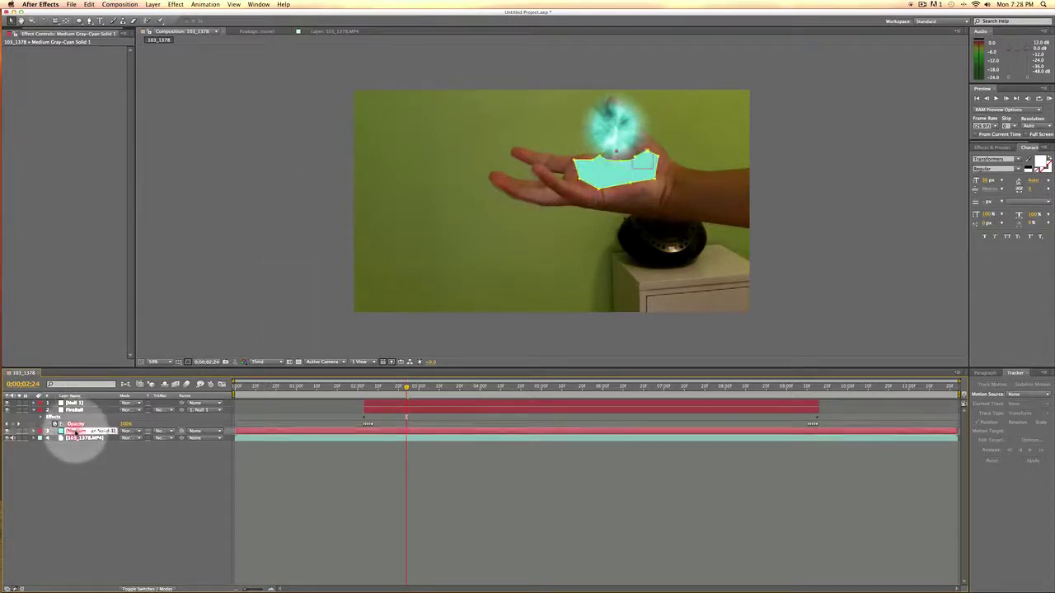
pyautogui.press('f')
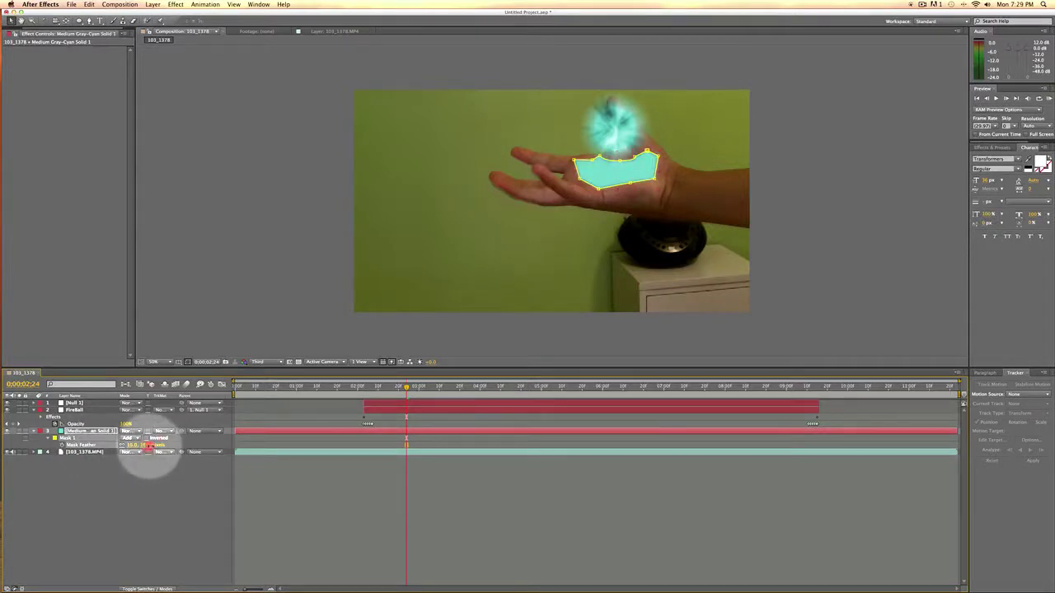
pyautogui.click(156, 483)
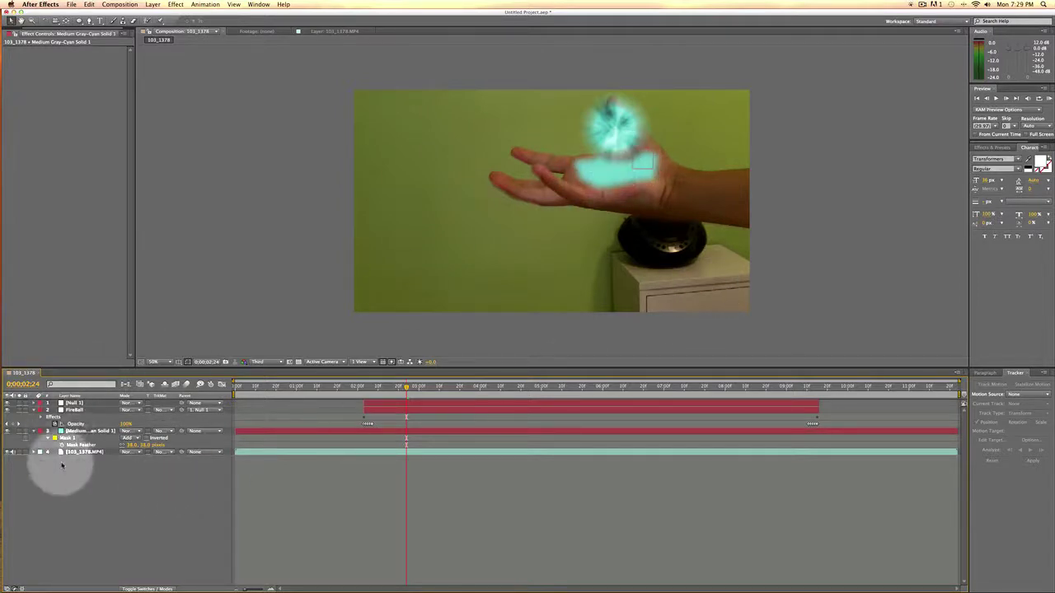
# Step: Set the Opacity of the teal solid to 75% and deselect it
pyautogui.click(77, 432)
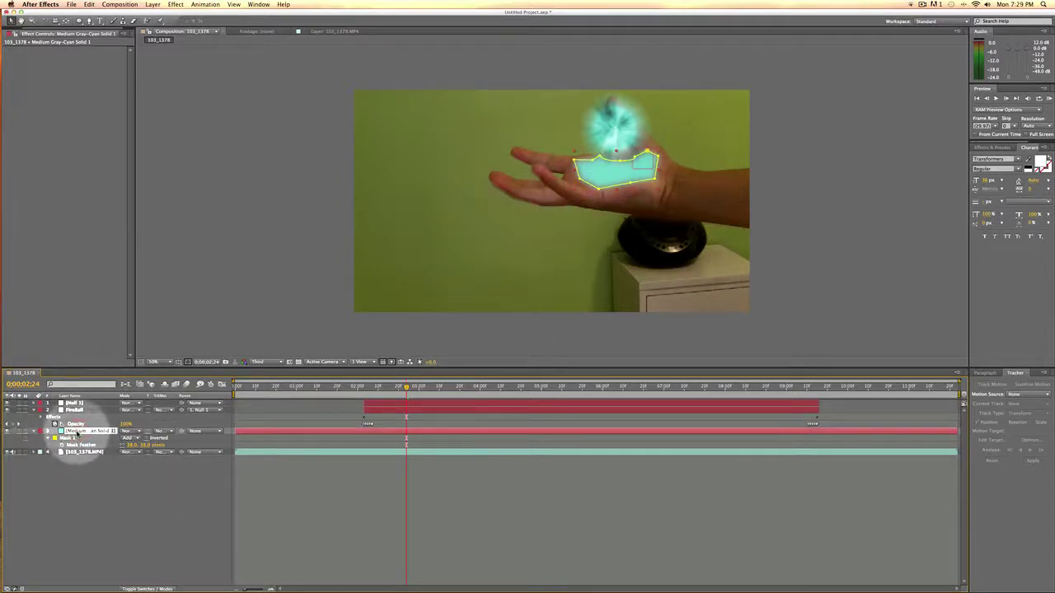
pyautogui.press('t')
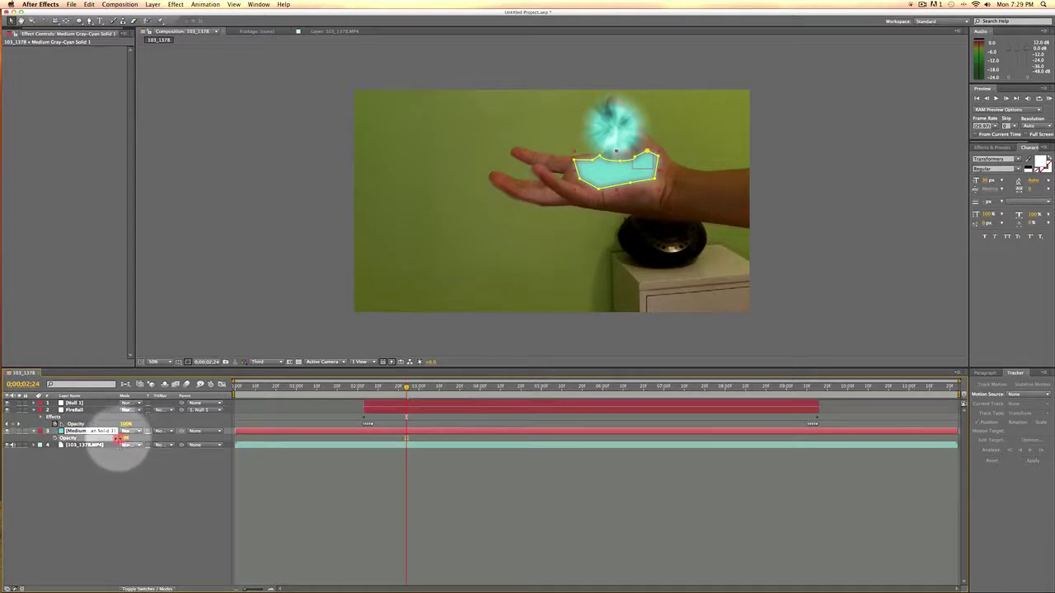
pyautogui.moveTo(118, 438); pyautogui.dragTo(117, 441)
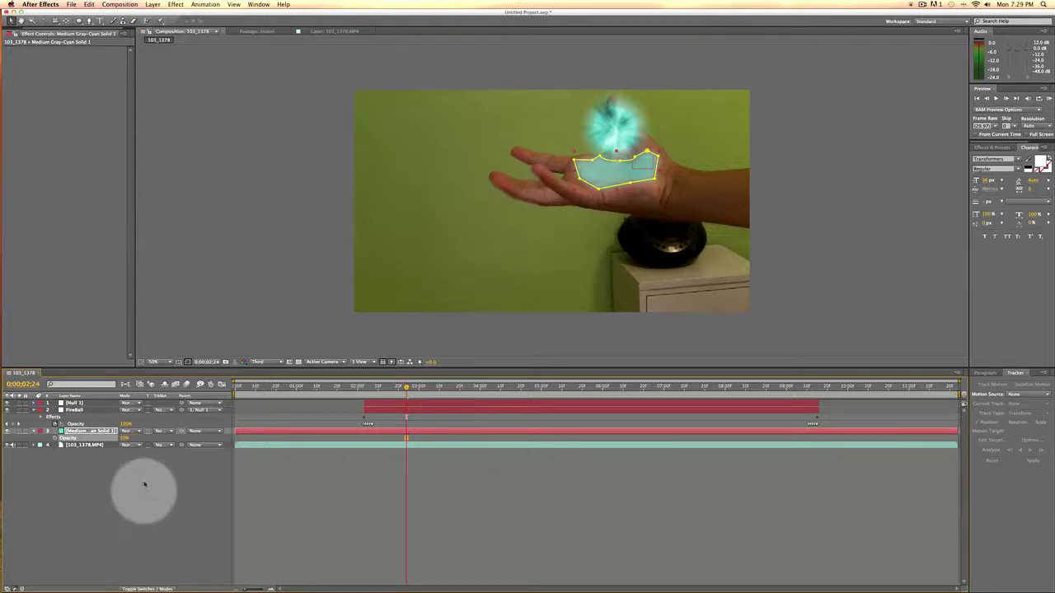
pyautogui.click(148, 508)
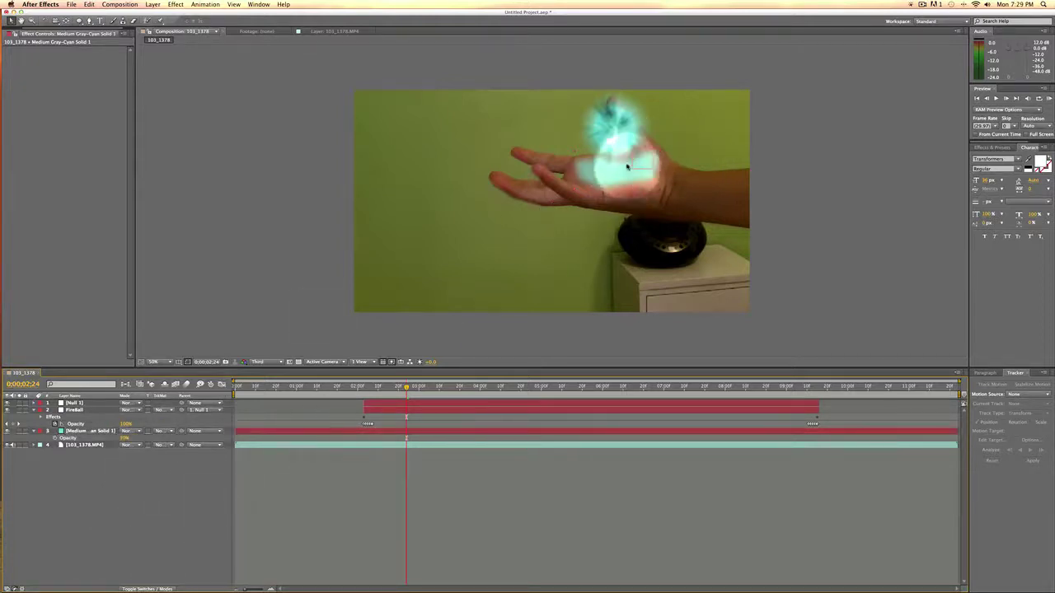
pyautogui.click(125, 438)
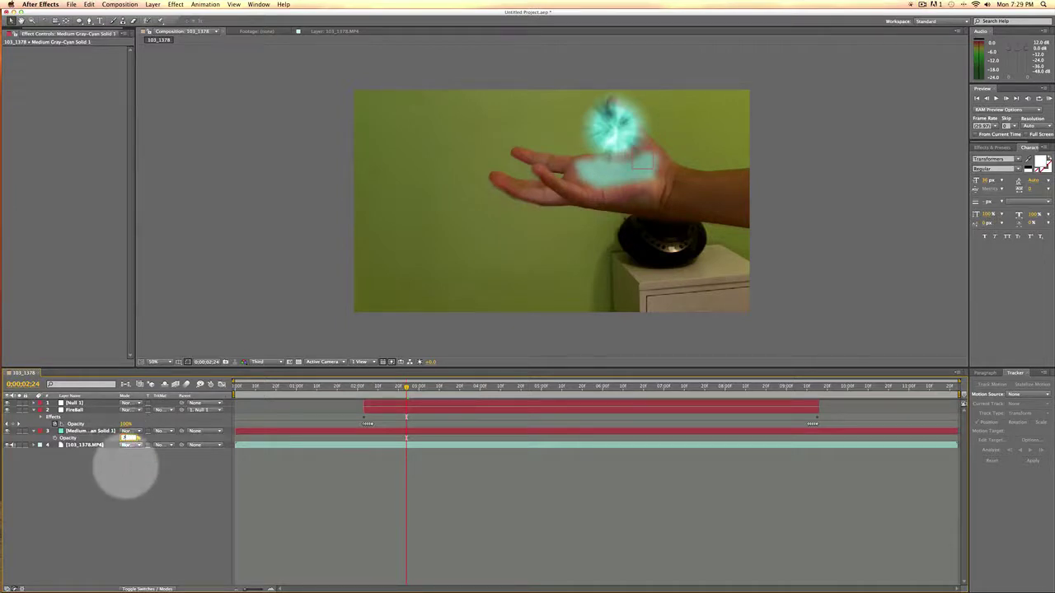
pyautogui.write('75')
pyautogui.press('Return')
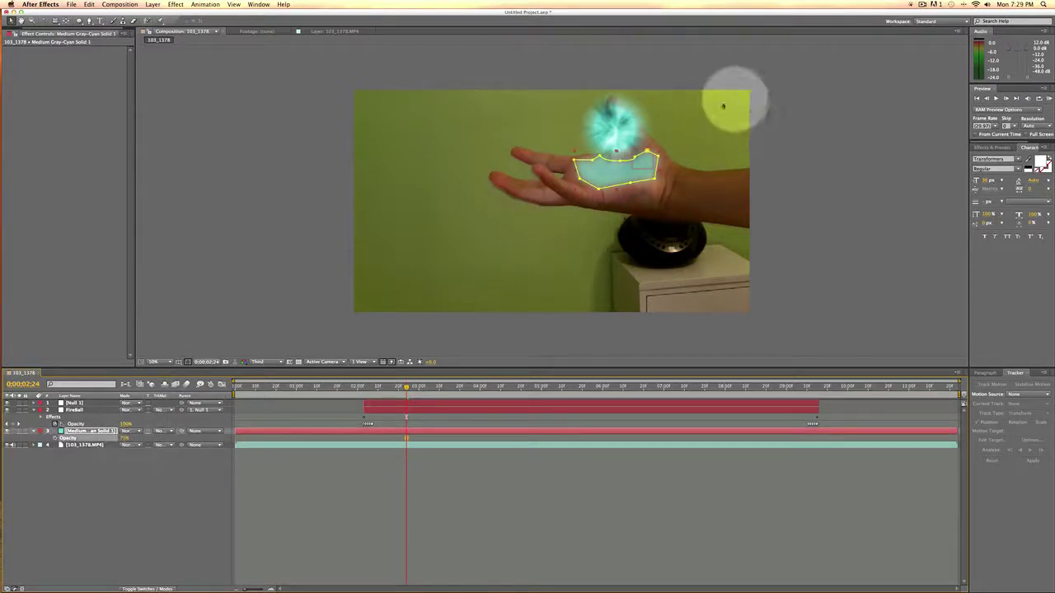
pyautogui.click(57, 535)
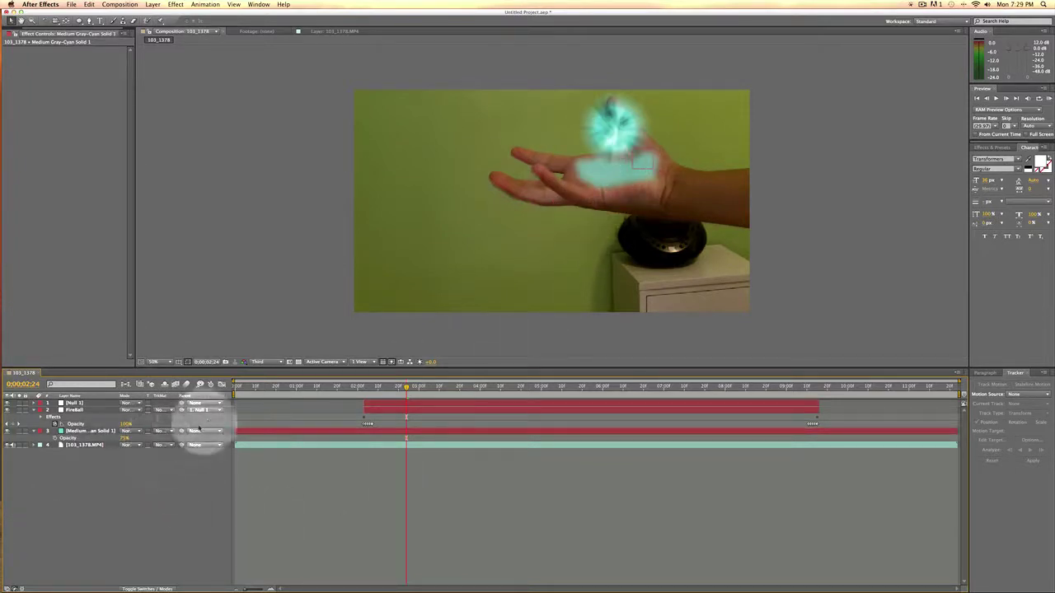
# Step: Parent the teal solid to Null 1 and trim its start to 0;00;02;07, just after the fireball fades in
pyautogui.moveTo(181, 431); pyautogui.dragTo(98, 403)
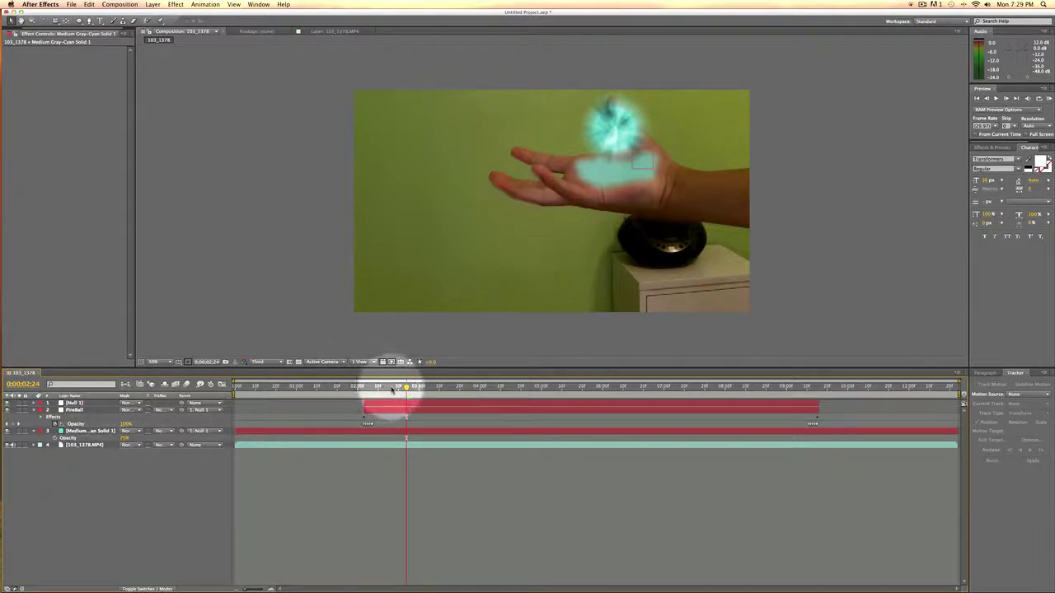
pyautogui.moveTo(407, 387); pyautogui.dragTo(373, 390)
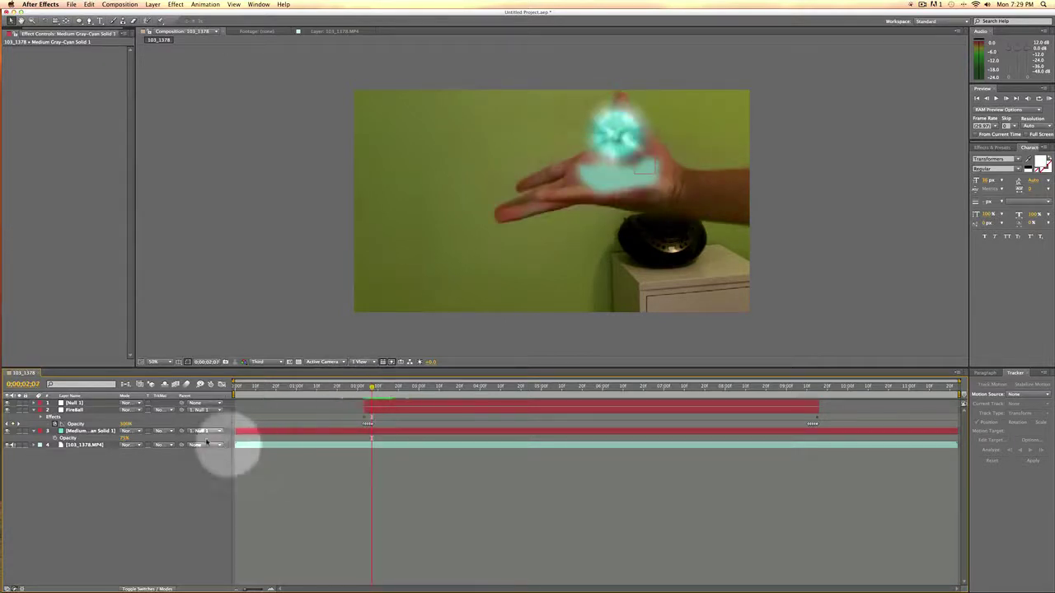
pyautogui.click(111, 431)
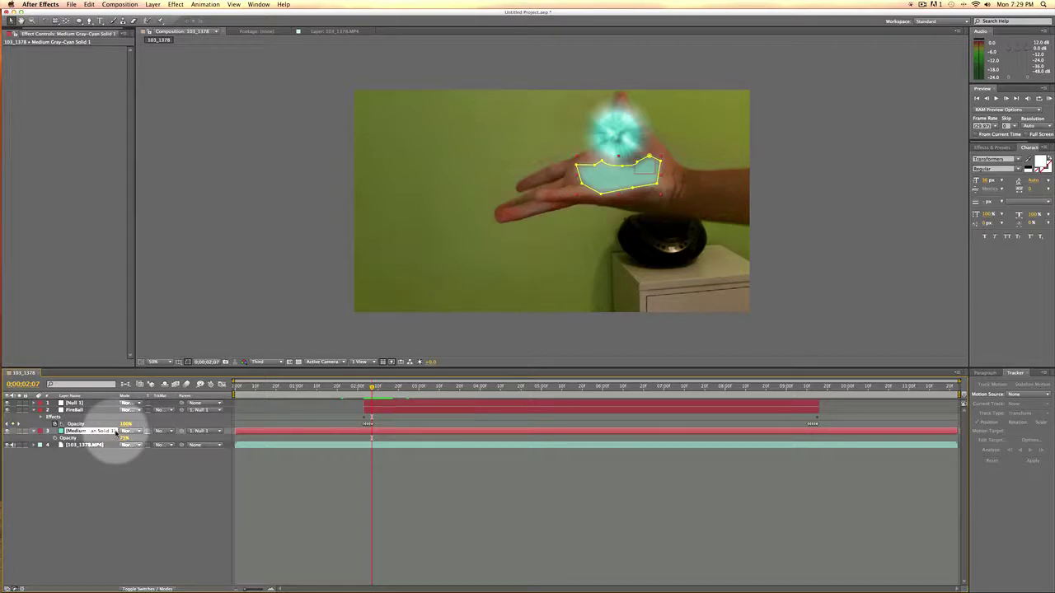
pyautogui.click(363, 392)
pyautogui.moveTo(363, 392); pyautogui.dragTo(392, 393)
pyautogui.click(114, 493)
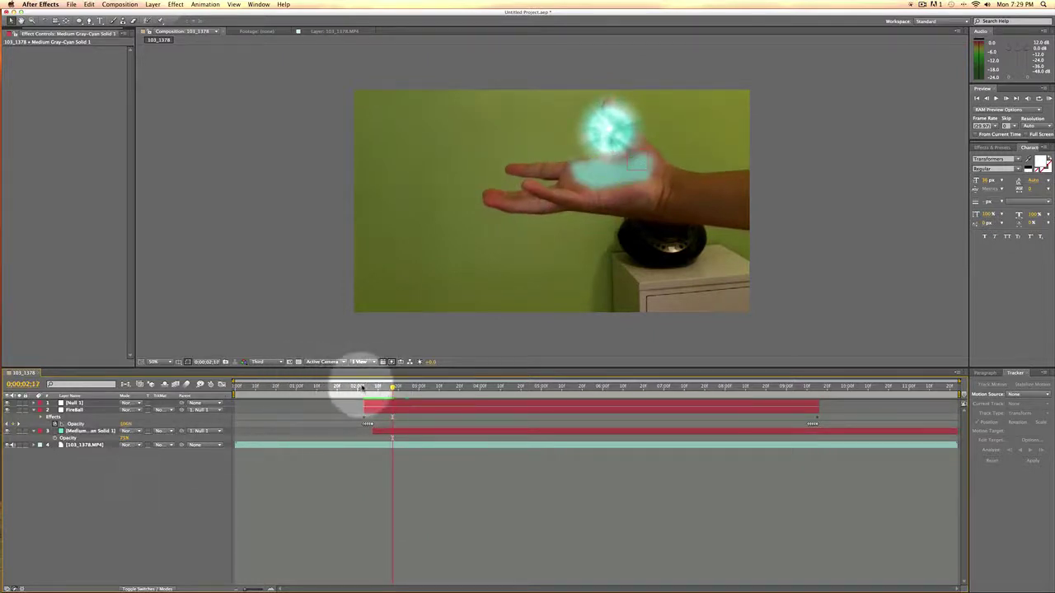
# Step: Preview the footage from the fireball's first frame to check how the palm glow follows the hand
pyautogui.click(363, 387)
pyautogui.press('space')
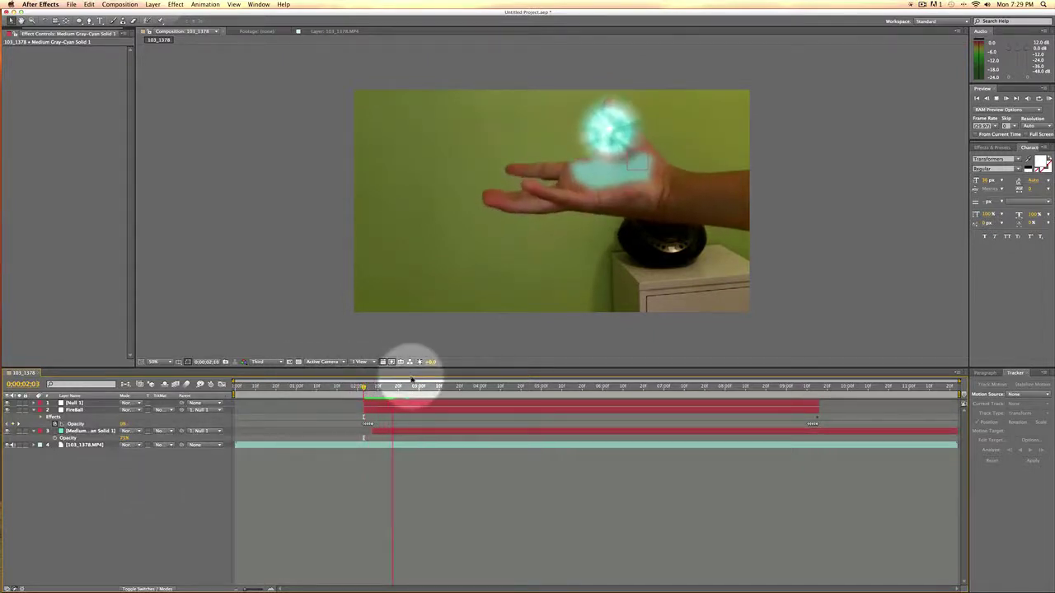
pyautogui.press('space')
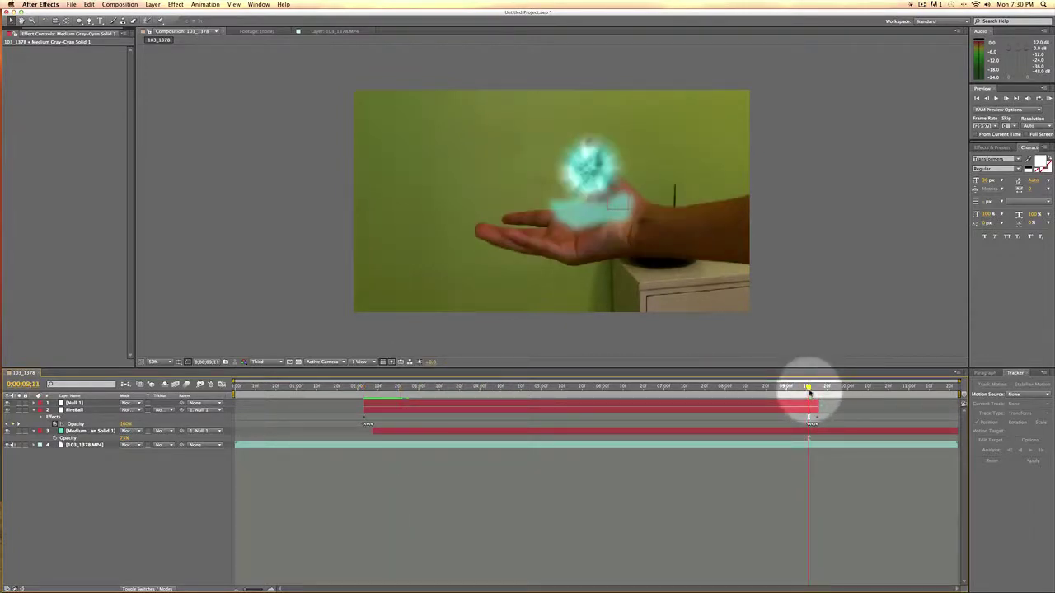
# Step: Reposition the teal solid vertically over the palm, previewing the motion from the fireball's start between adjustments
pyautogui.click(564, 196)
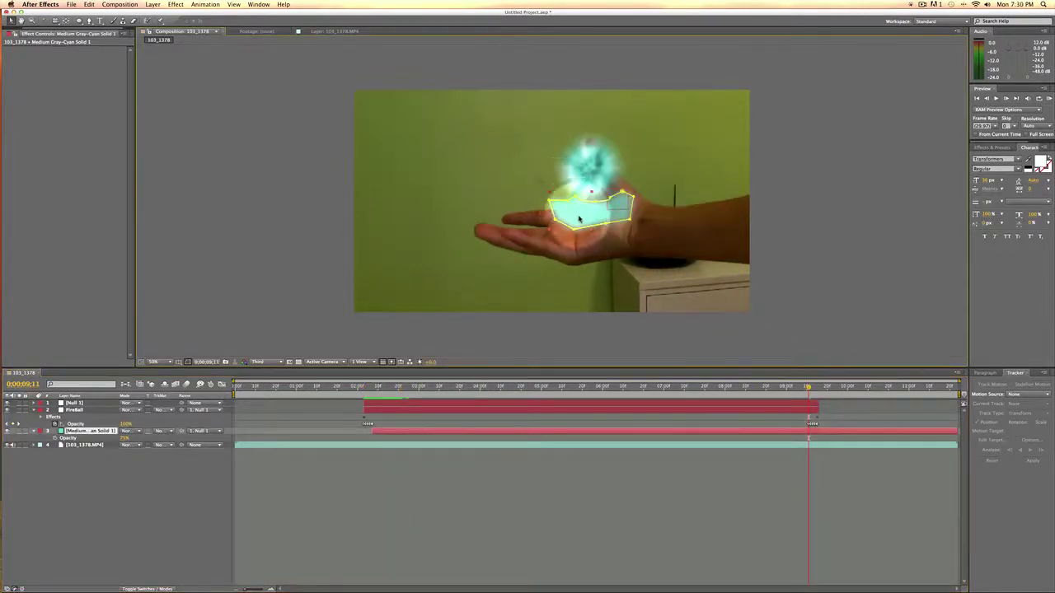
pyautogui.click(364, 396)
pyautogui.press('space')
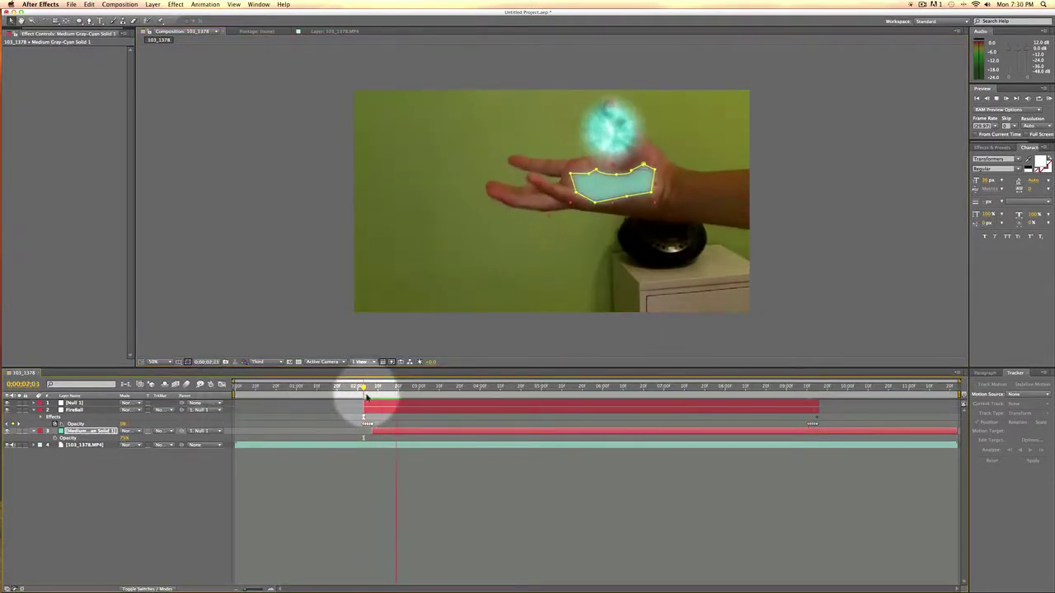
pyautogui.press('space')
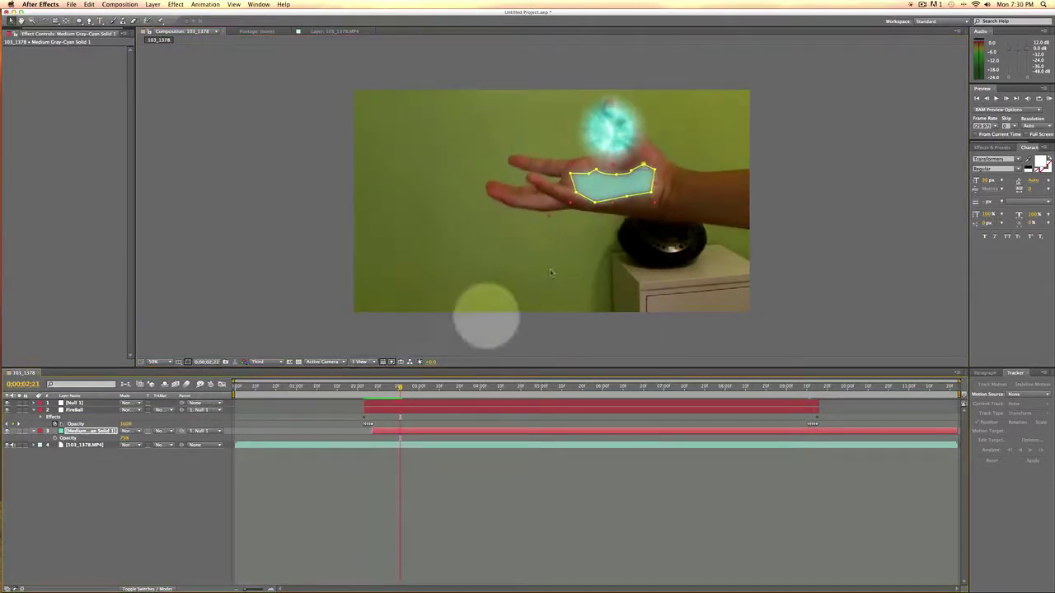
pyautogui.click(590, 186)
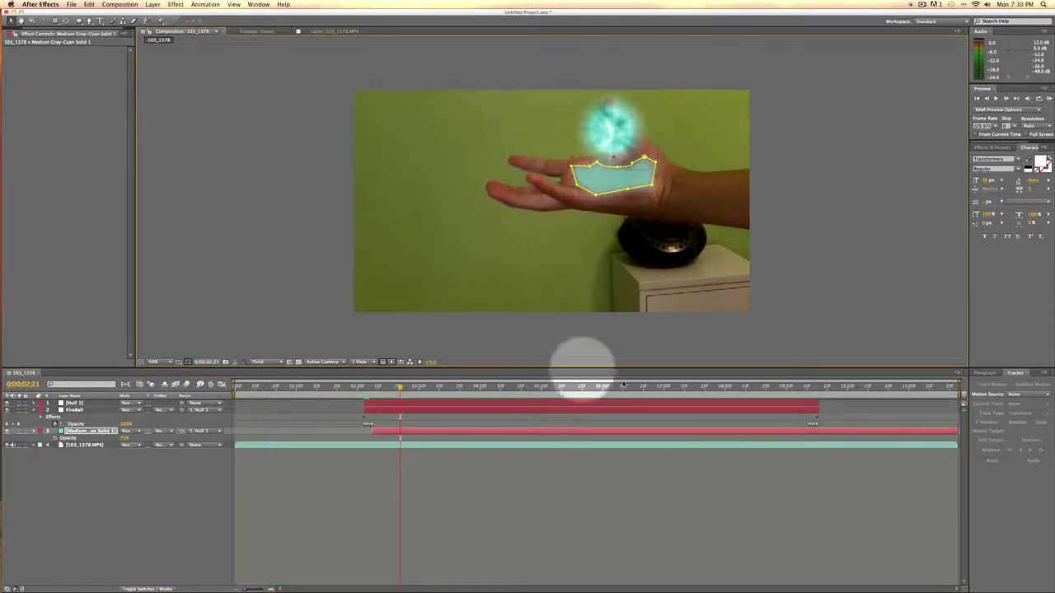
# Step: At 0;00;08;25, reshape the finger-side points of the teal solid's mask to fit within the palm
pyautogui.click(777, 396)
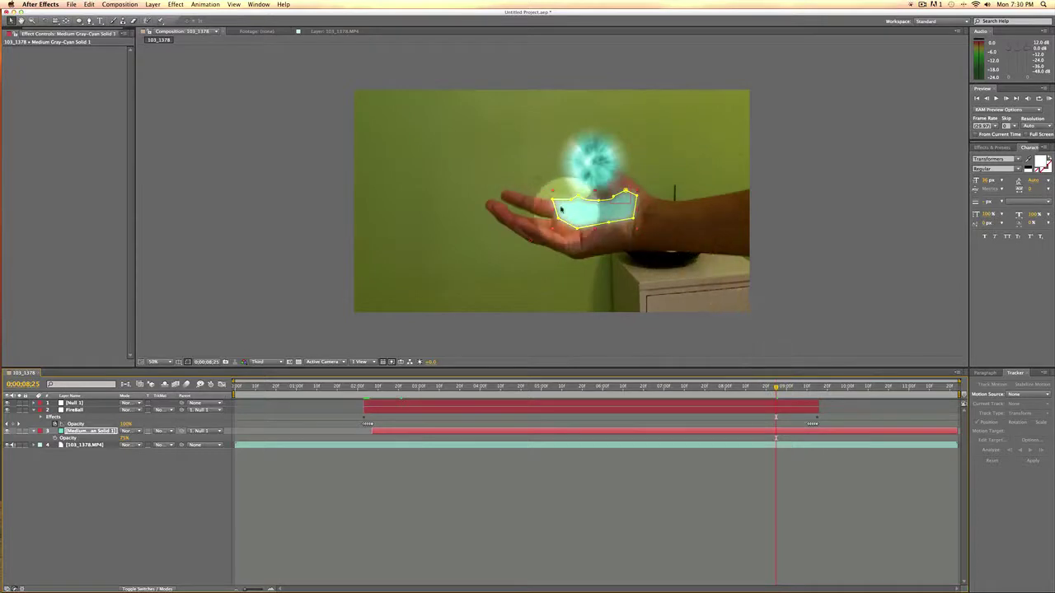
pyautogui.moveTo(557, 202); pyautogui.dragTo(552, 201)
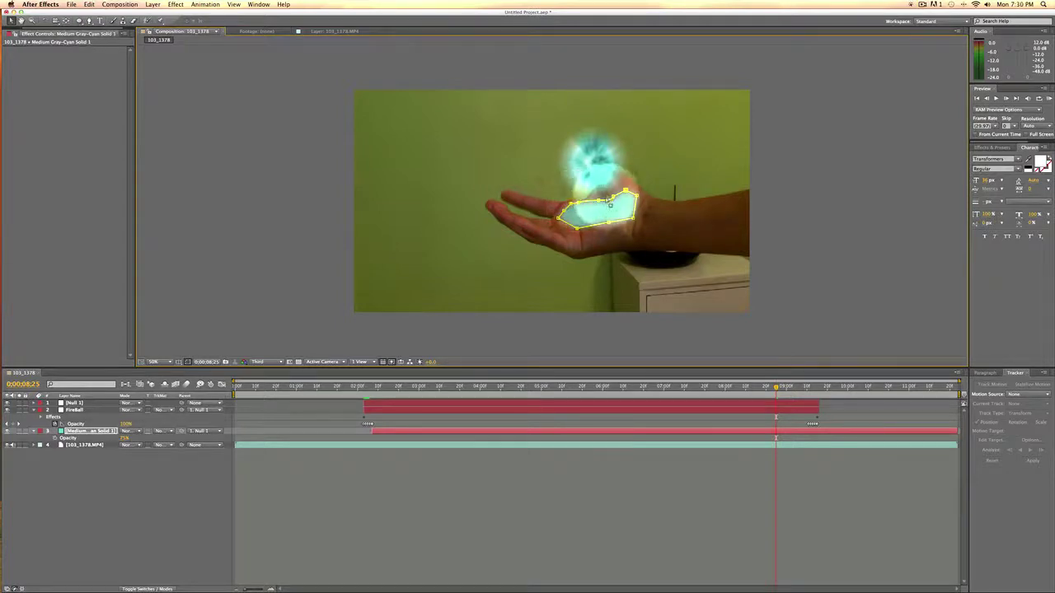
# Step: Trim the end of the teal solid to about 0;00;09;13, where the fireball fades out
pyautogui.click(801, 387)
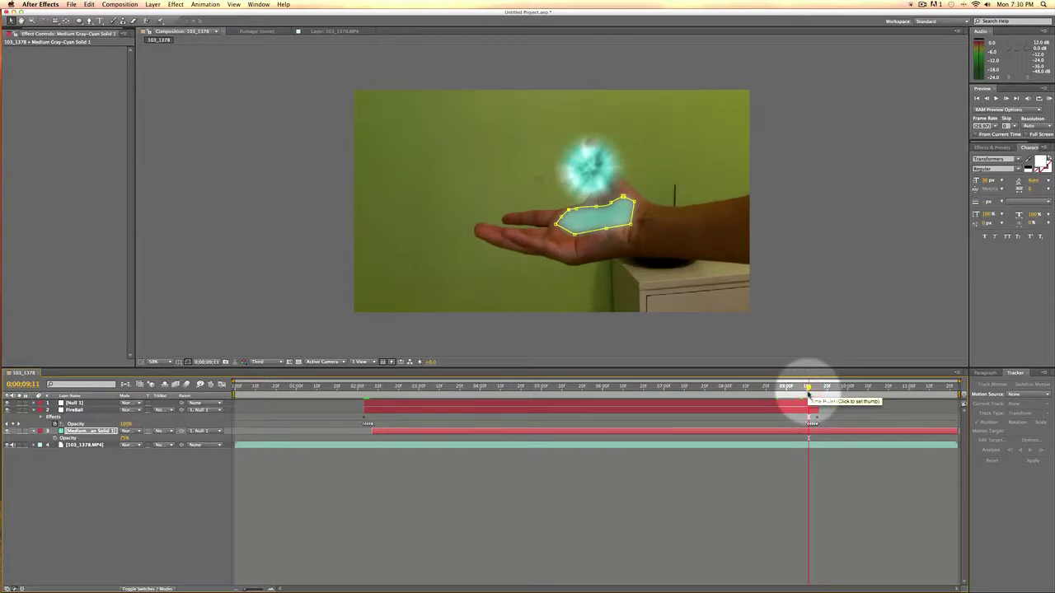
pyautogui.click(815, 388)
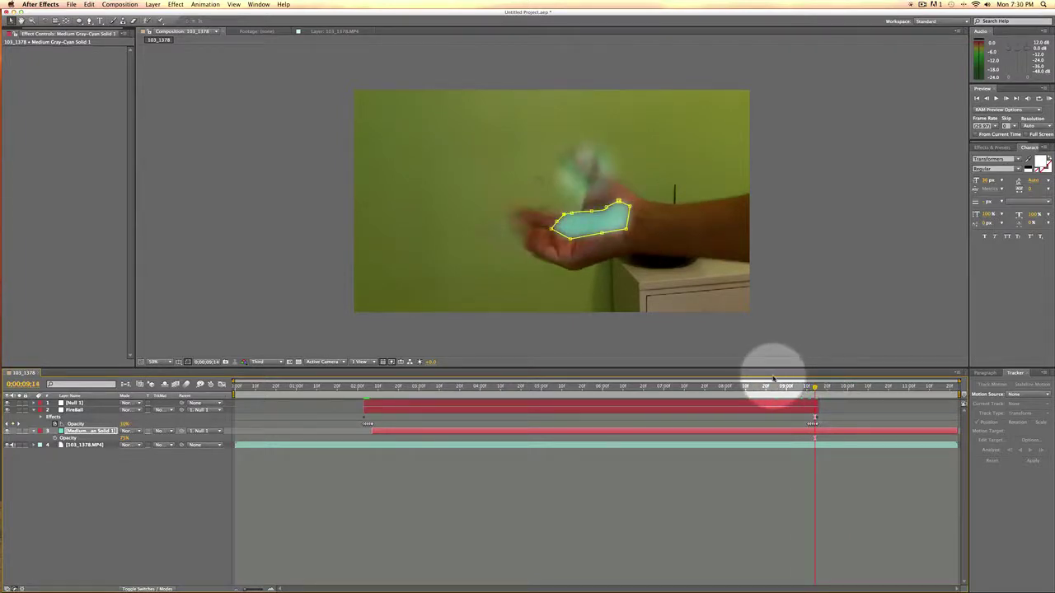
pyautogui.press('pageup')
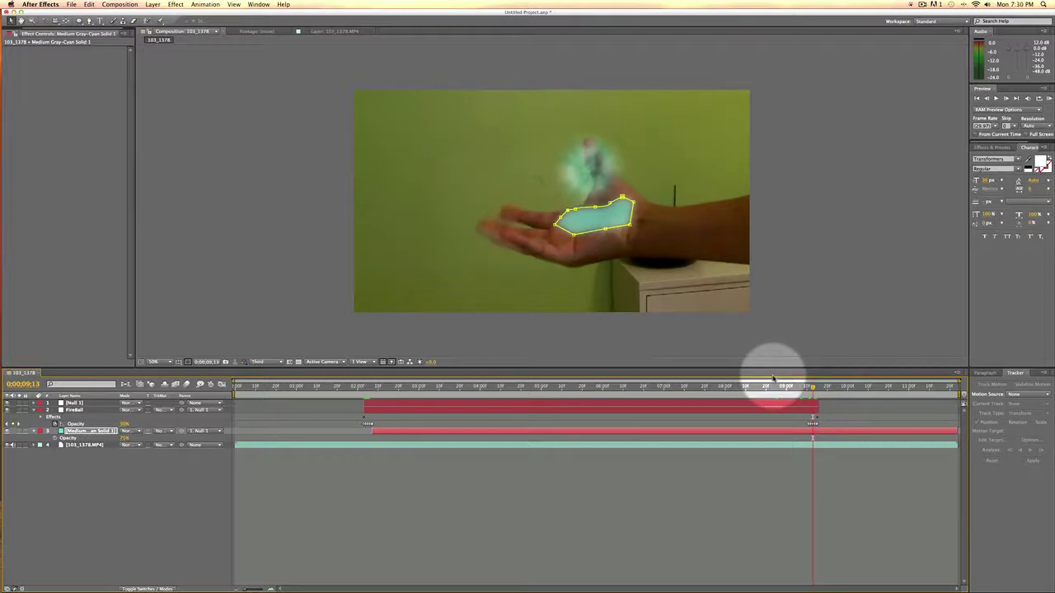
pyautogui.press('pageup')
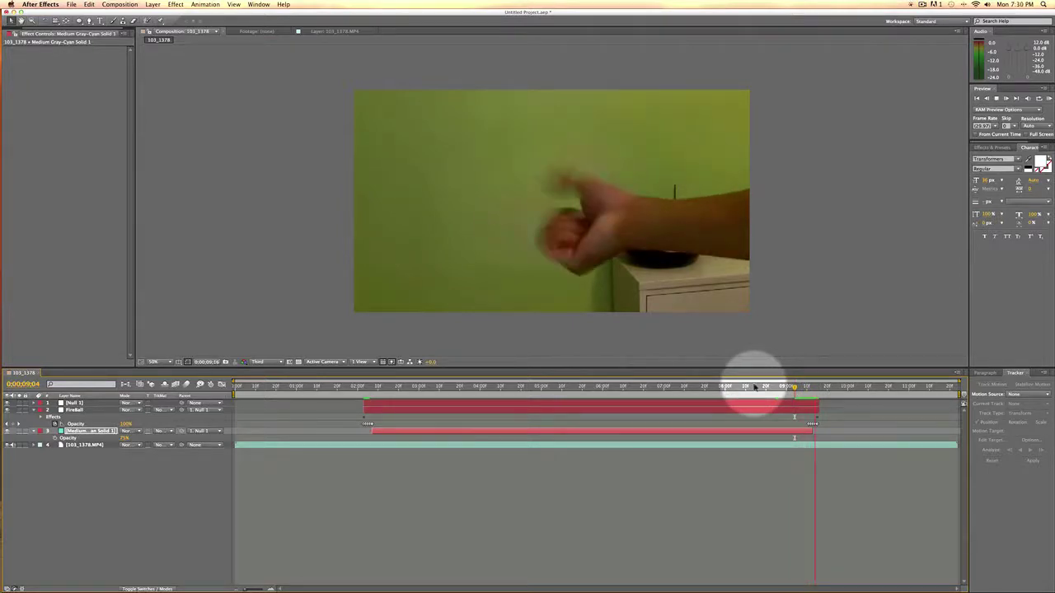
# Step: Deselect the teal solid and preview the trimmed palm glow from the fireball's first frame
pyautogui.click(363, 388)
pyautogui.press('space')
pyautogui.press('space')
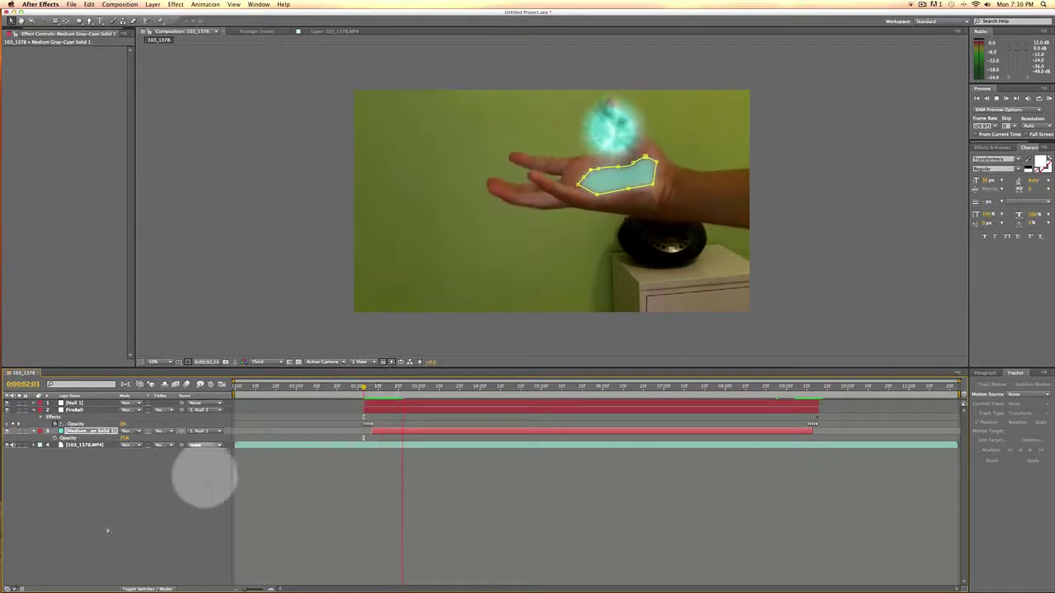
pyautogui.click(108, 520)
pyautogui.click(363, 388)
pyautogui.press('space')
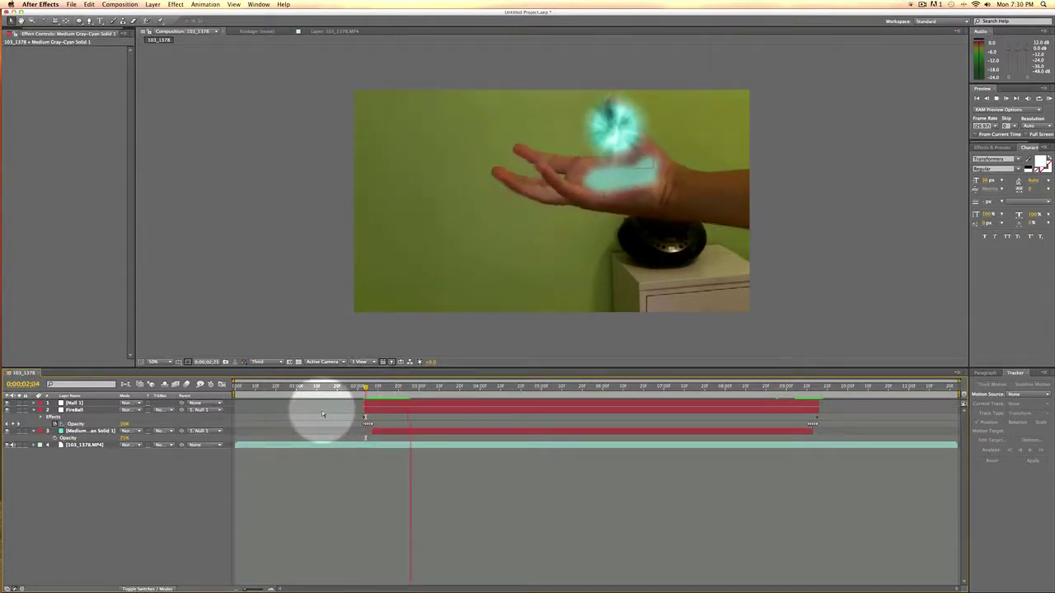
pyautogui.press('space')
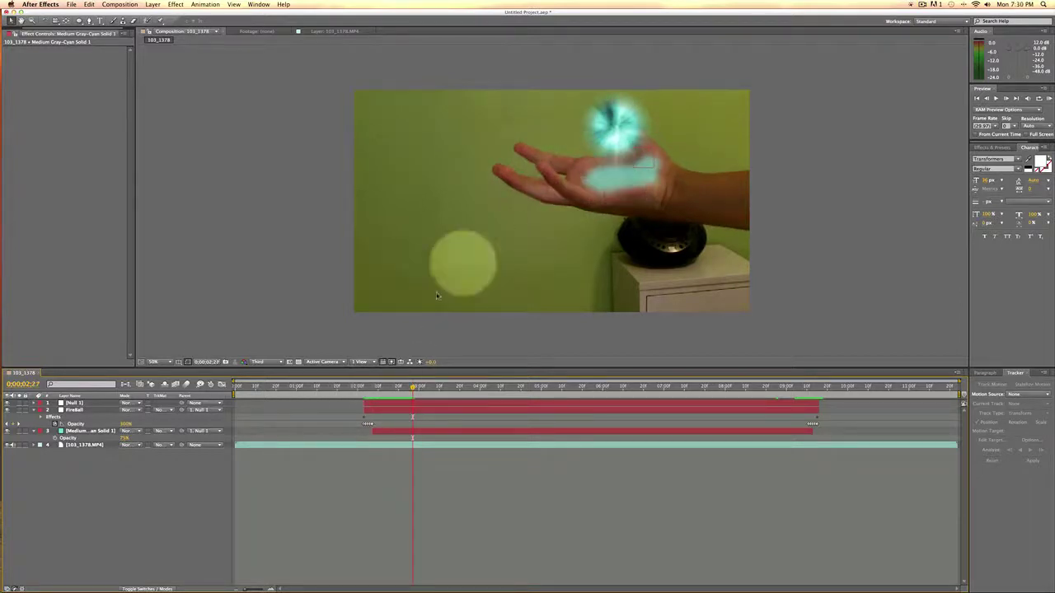
# Step: At 0;00;02;27, move the teal glow slightly up and towards the fingers so it sits on the palm
pyautogui.click(84, 431)
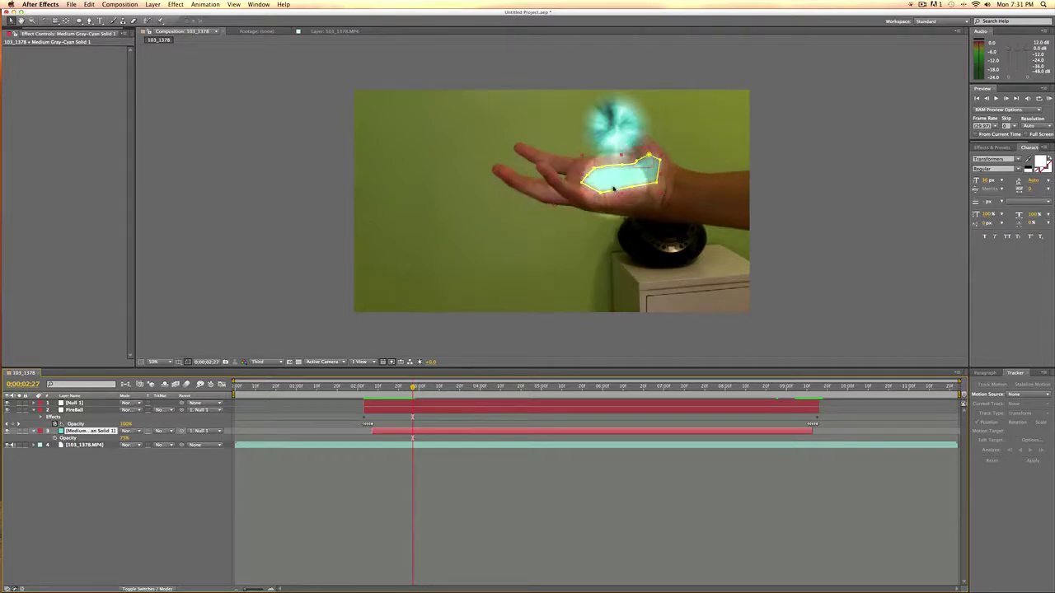
pyautogui.moveTo(614, 179); pyautogui.dragTo(613, 174)
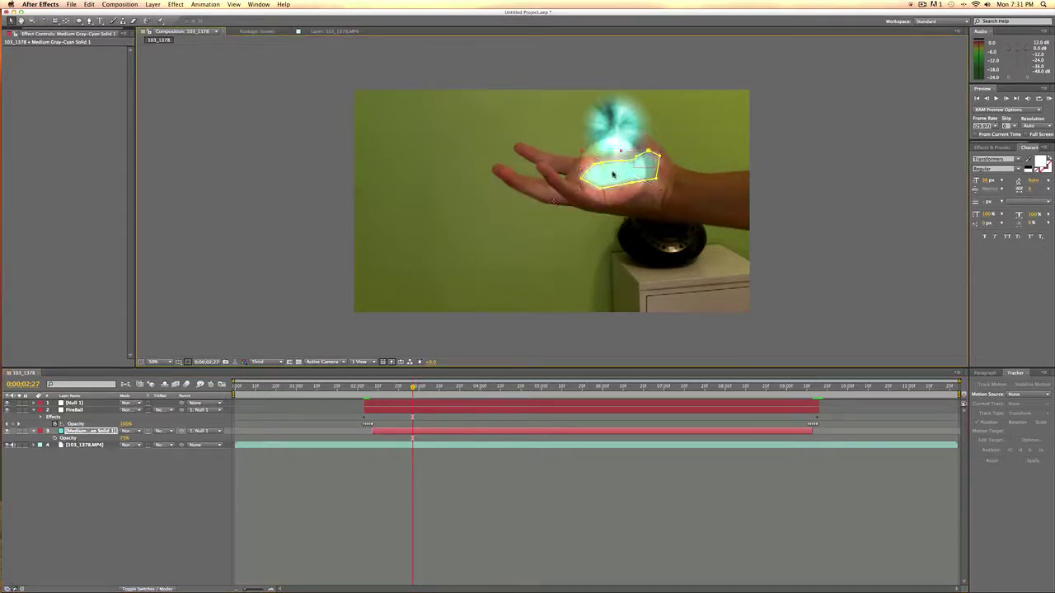
pyautogui.doubleClick(610, 173)
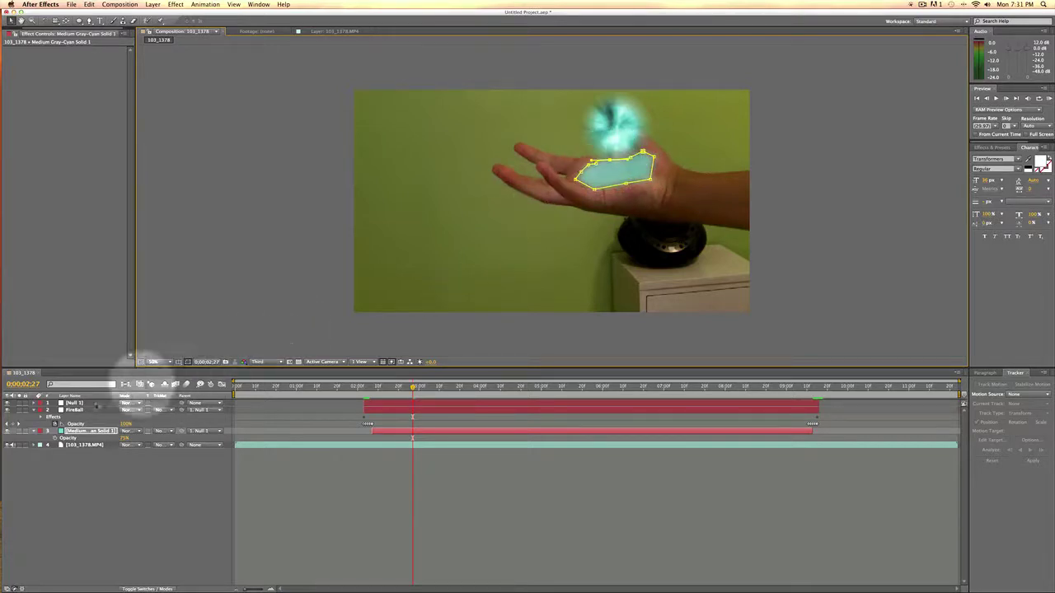
# Step: Reveal the Position property of the teal solid and set the layer's parent to None
pyautogui.click(82, 432)
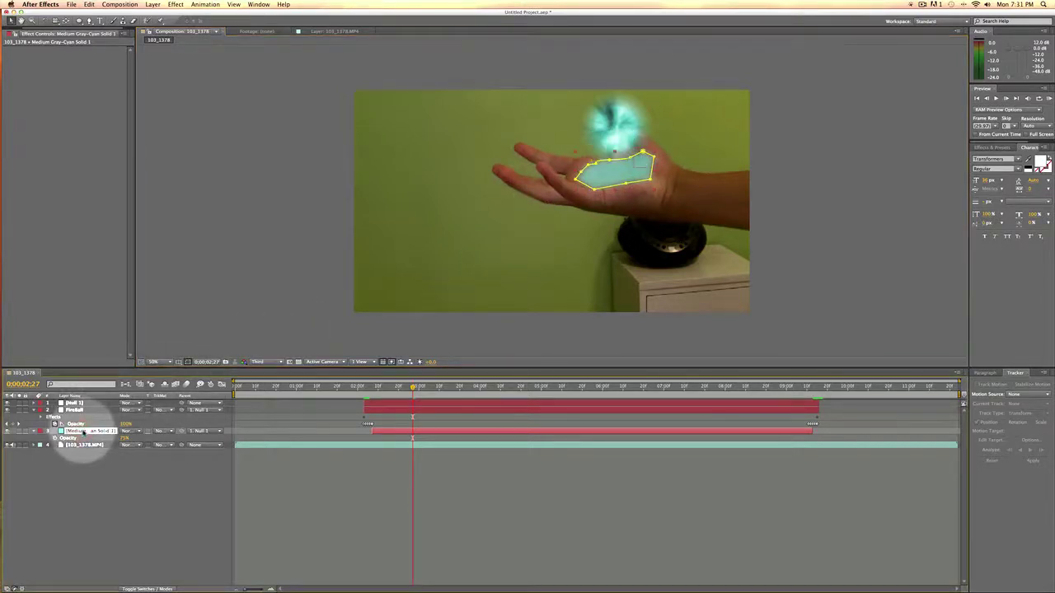
pyautogui.press('Return')
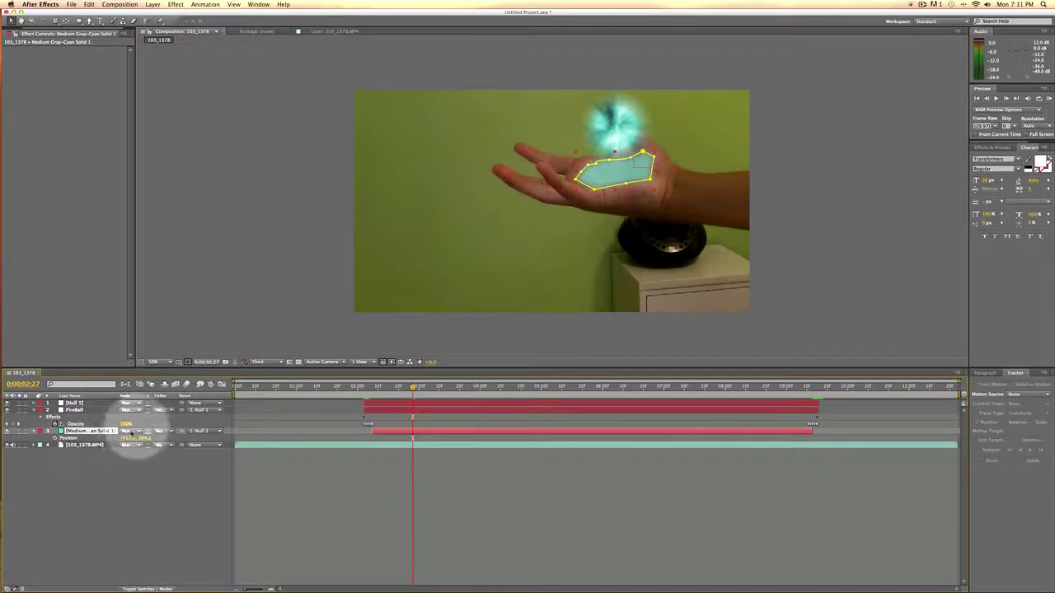
pyautogui.click(201, 432)
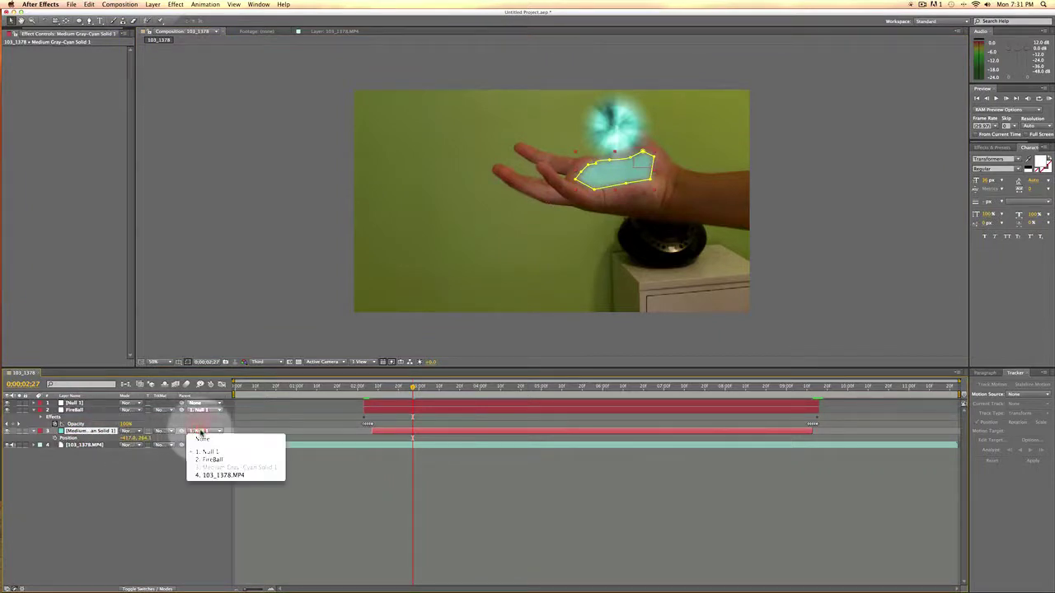
pyautogui.click(195, 437)
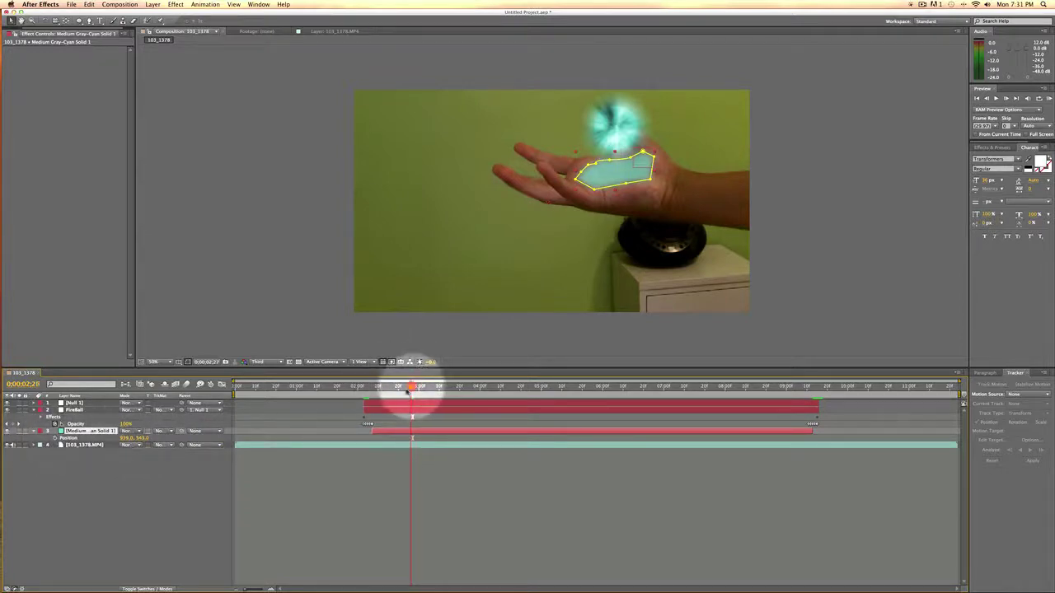
# Step: Enable Position keyframing on the teal solid at its first frame, 0;00;02;07
pyautogui.moveTo(412, 385); pyautogui.dragTo(368, 402)
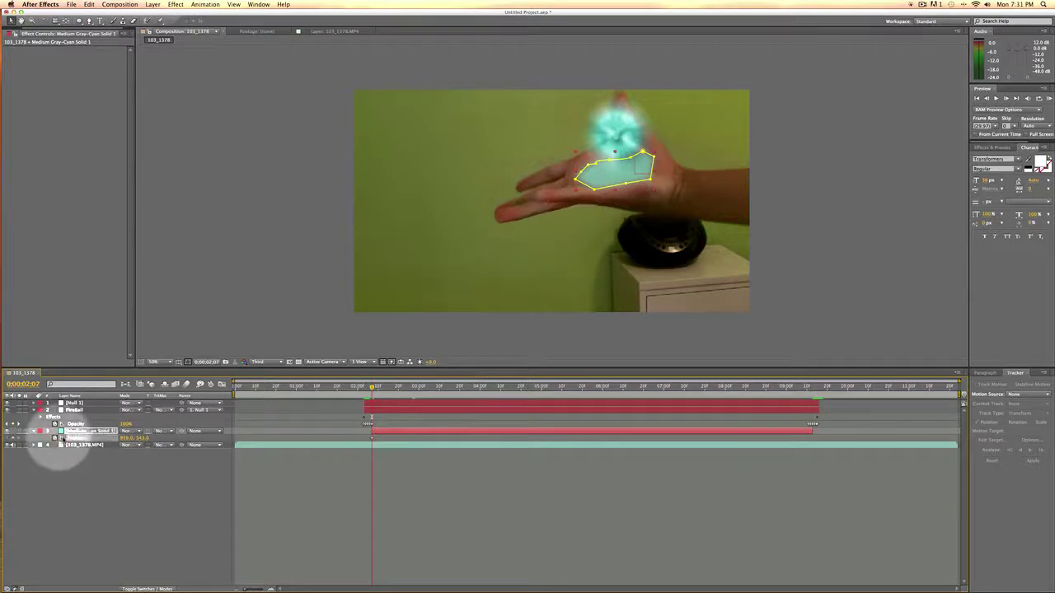
pyautogui.click(61, 439)
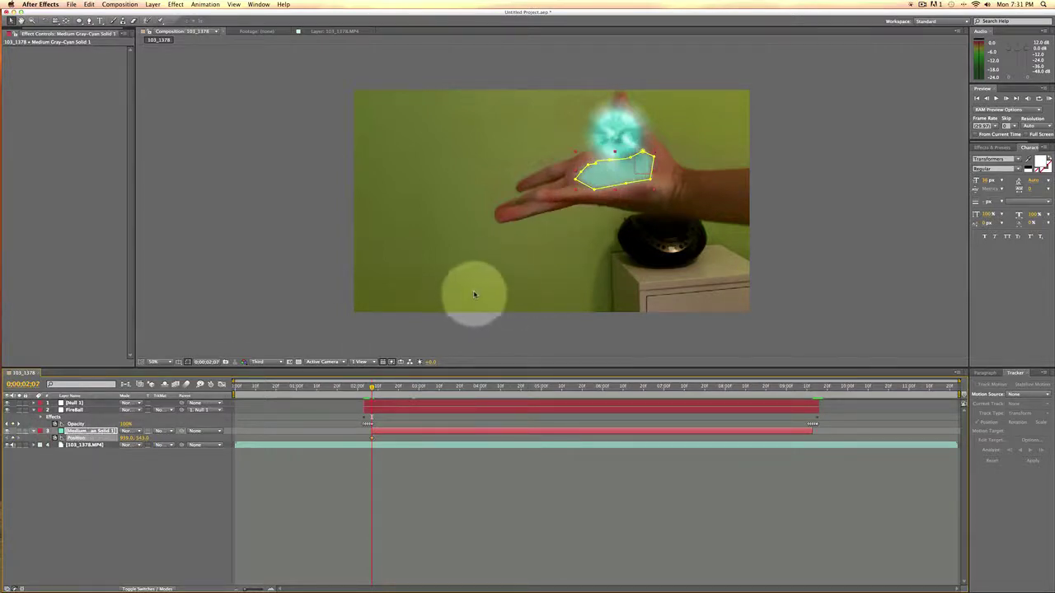
# Step: Advance frame by frame from 0;00;02;07 to 0;00;02;10, moving the teal glow to follow the palm with Position keyframes
pyautogui.press('pagedown')
pyautogui.moveTo(474, 294); pyautogui.dragTo(624, 159)
pyautogui.press('pagedown')
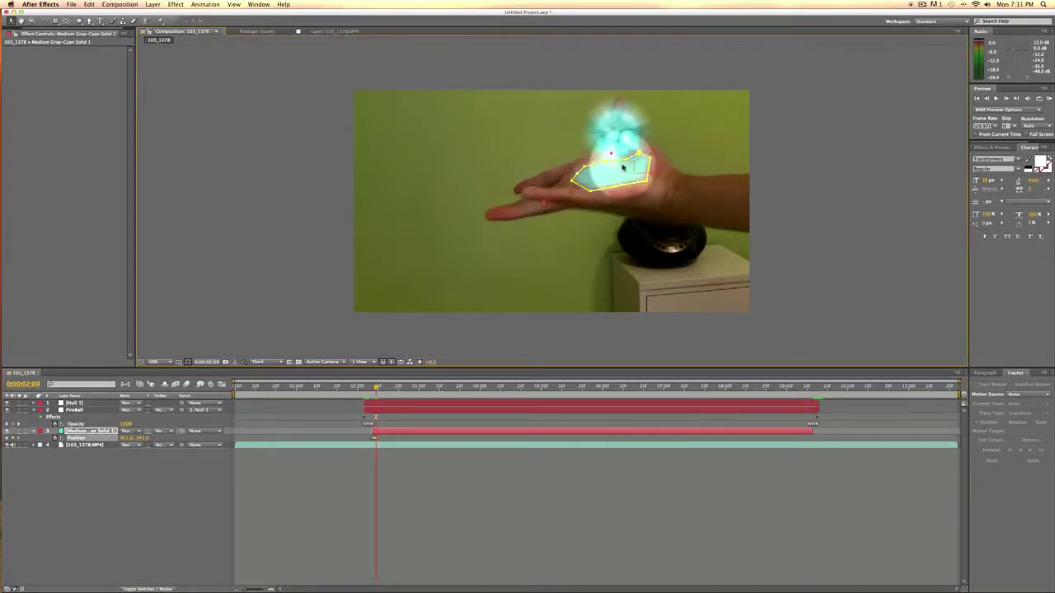
pyautogui.press('pagedown')
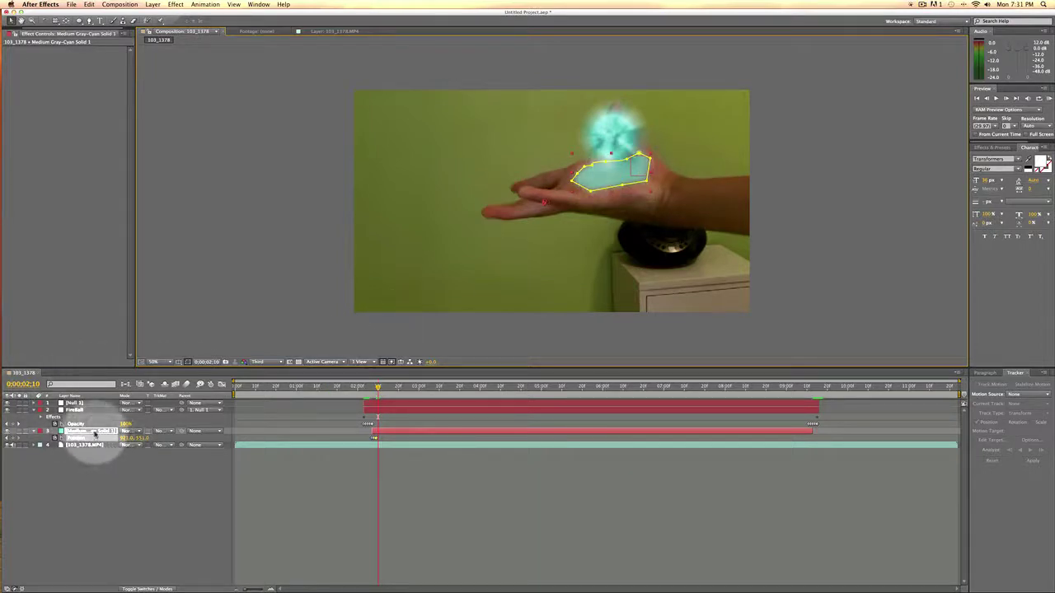
# Step: Turn off Position keyframing on the teal solid and parent the layer to Null 1 at 0;00;02;10
pyautogui.click(95, 432)
pyautogui.click(48, 445)
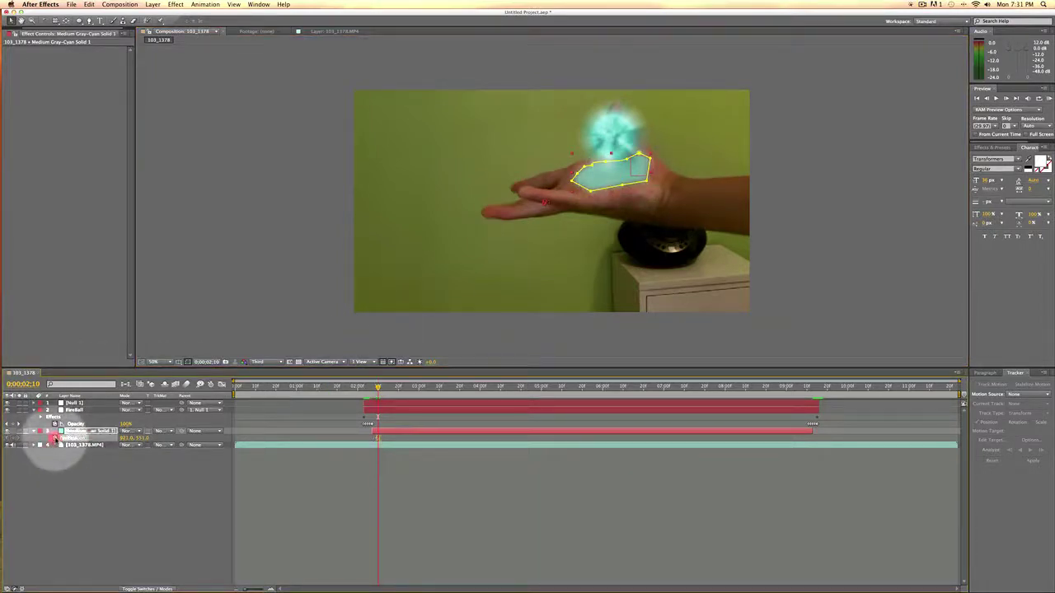
pyautogui.click(200, 431)
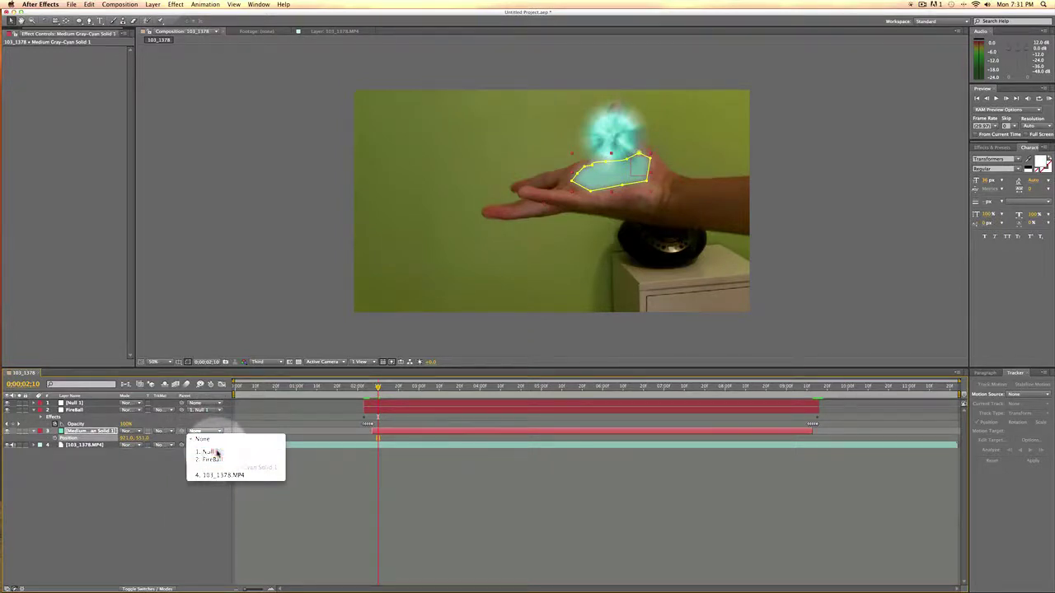
pyautogui.click(216, 453)
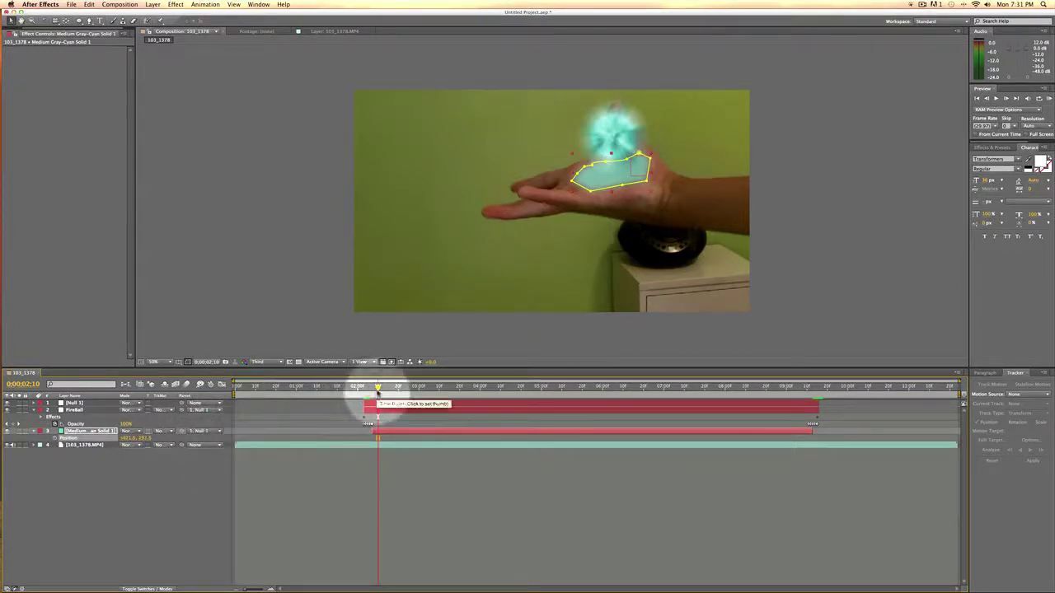
# Step: Deselect the teal solid and preview the palm glow following the hand from 0;00;02;03 to 0;00;03;00
pyautogui.moveTo(378, 392); pyautogui.dragTo(366, 395)
pyautogui.press('space')
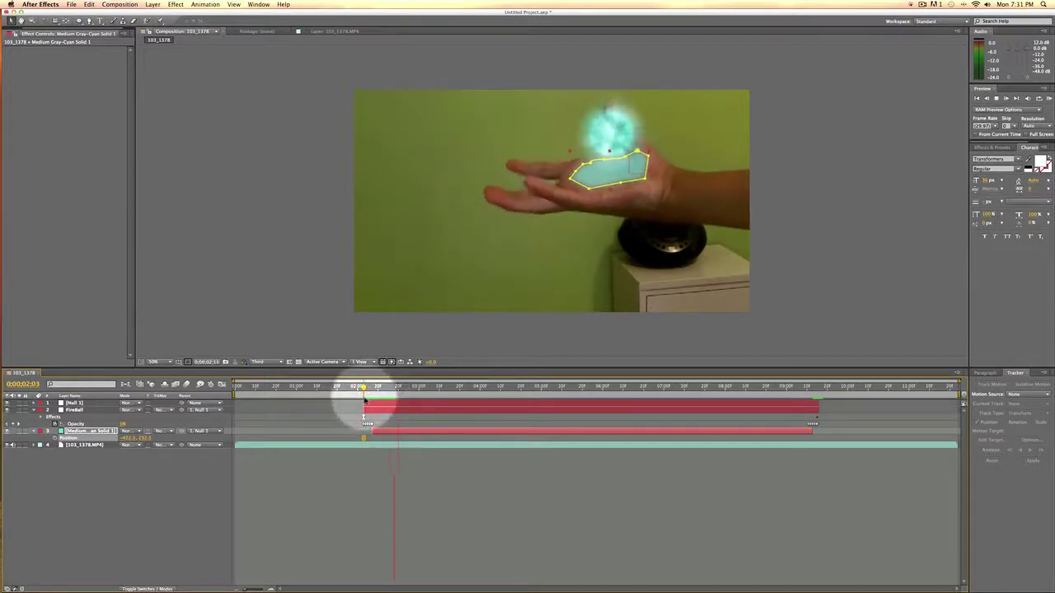
pyautogui.click(188, 524)
pyautogui.press('space')
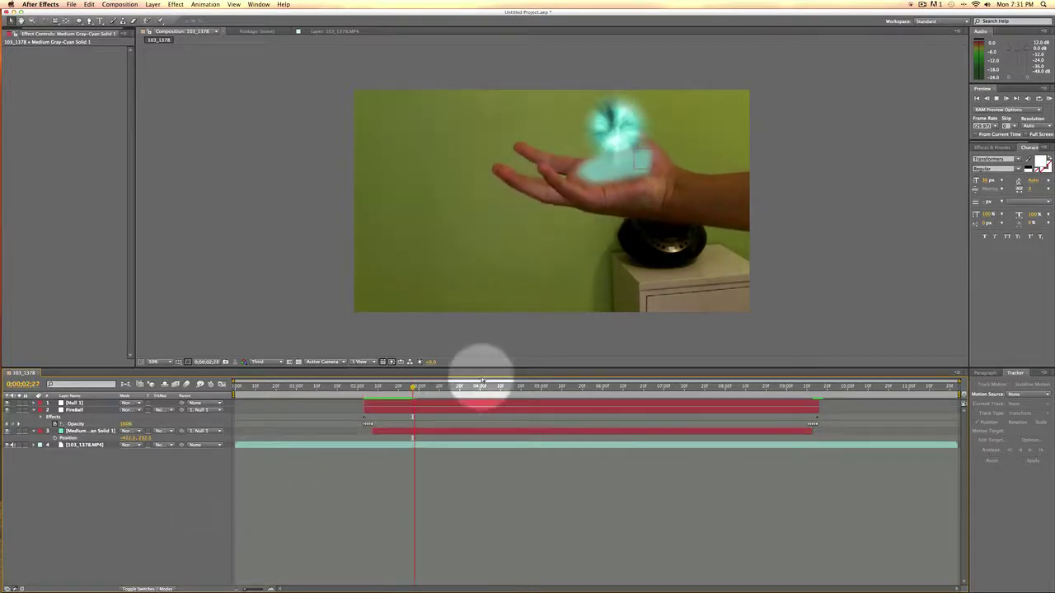
pyautogui.press('space')
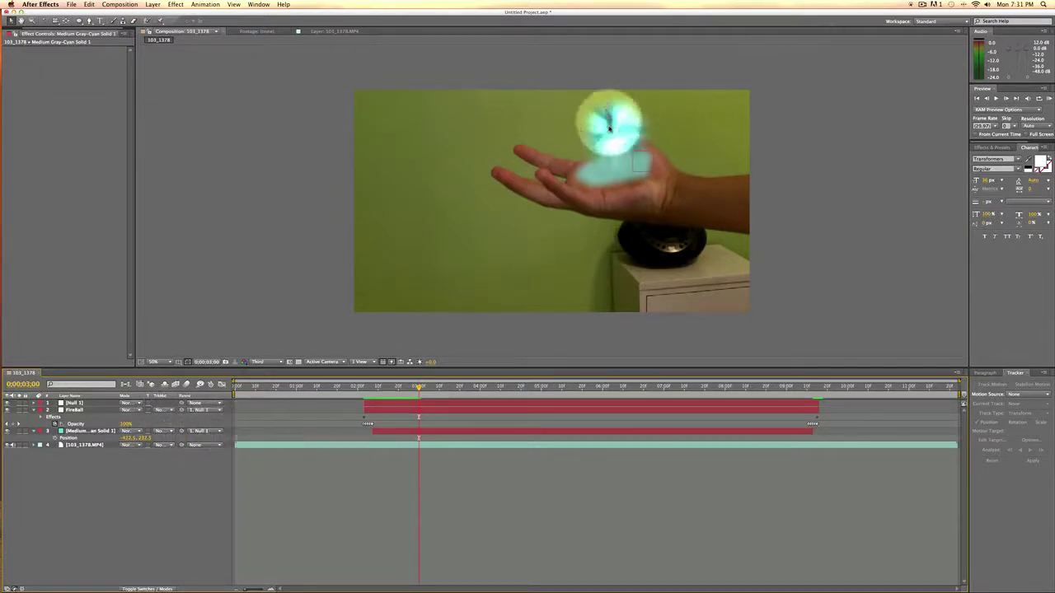
# Step: Minimise the project window and play FireBall.mov from the desktop in Quick Look to examine its fireball and palm reflection
pyautogui.moveTo(117, 13)
pyautogui.mouseDown()
pyautogui.moveTo(127, 13)
pyautogui.moveTo(114, 12)
pyautogui.mouseUp()
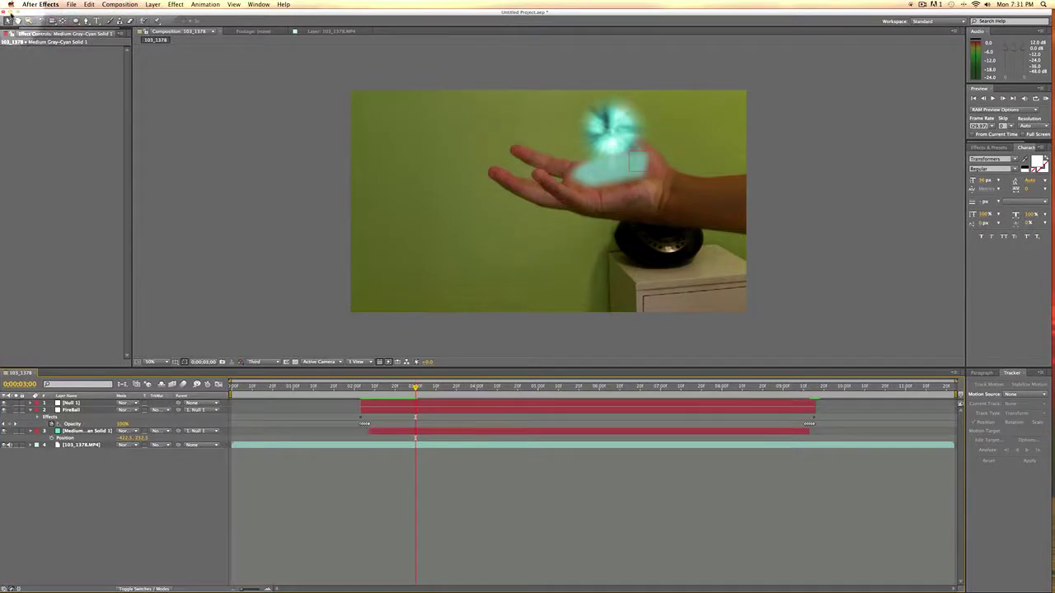
pyautogui.click(15, 11)
pyautogui.click(931, 148)
pyautogui.press('space')
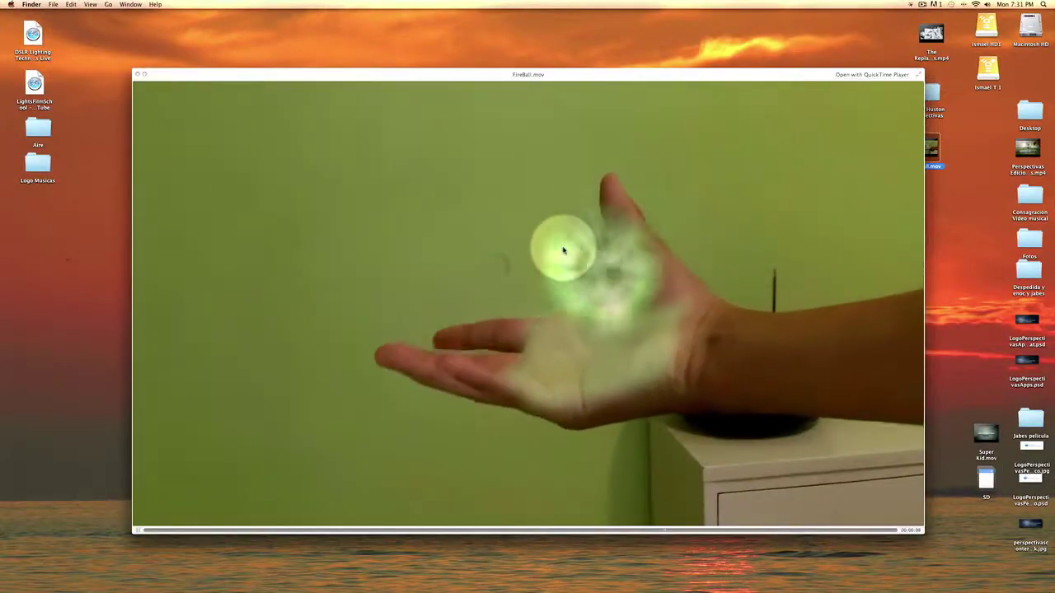
pyautogui.press('space')
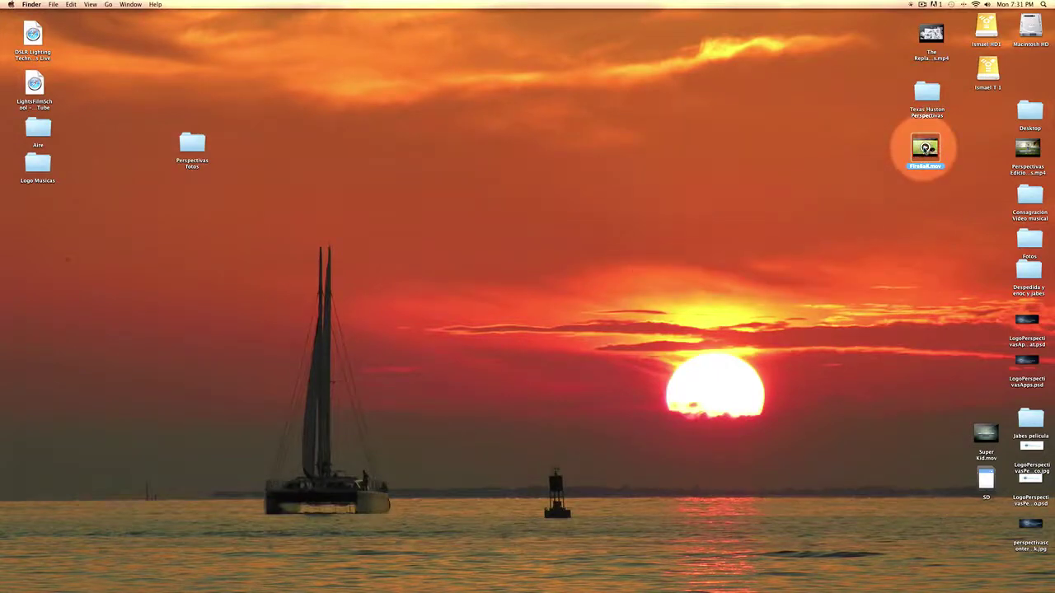
pyautogui.press('space')
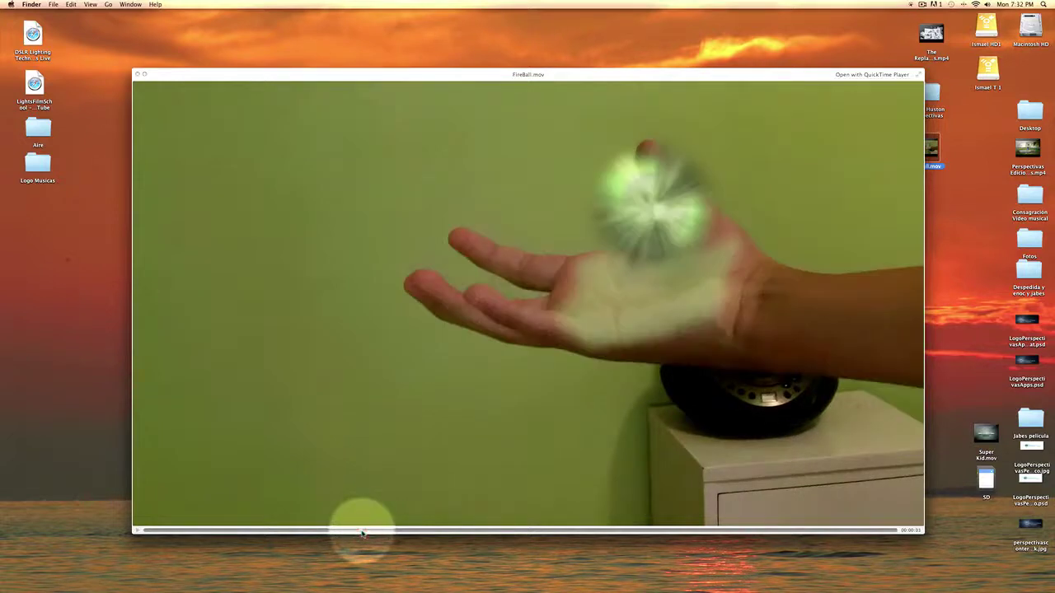
pyautogui.press('space')
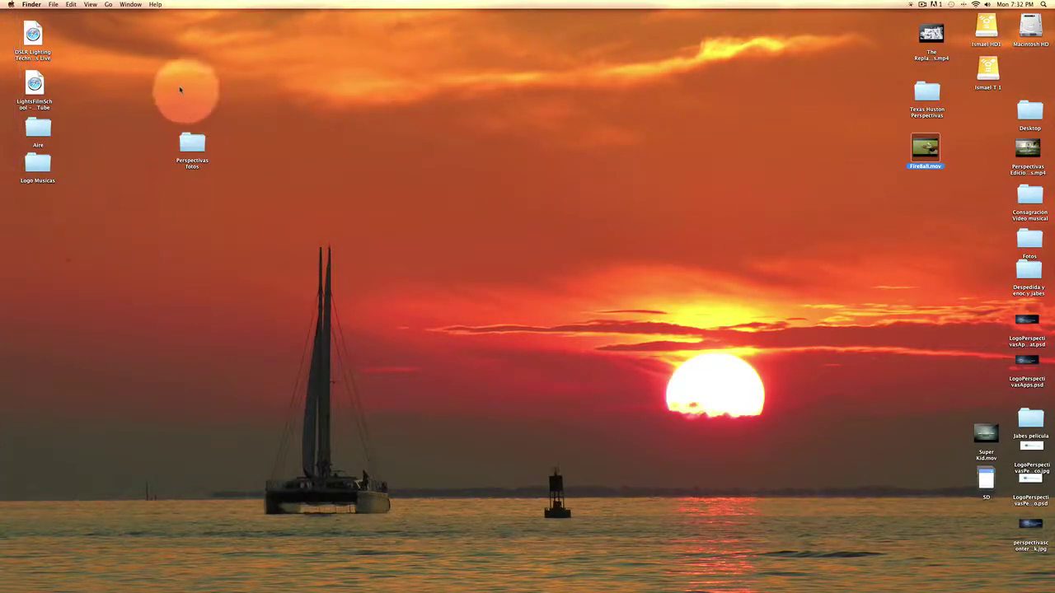
pyautogui.moveTo(164, 87); pyautogui.dragTo(246, 214)
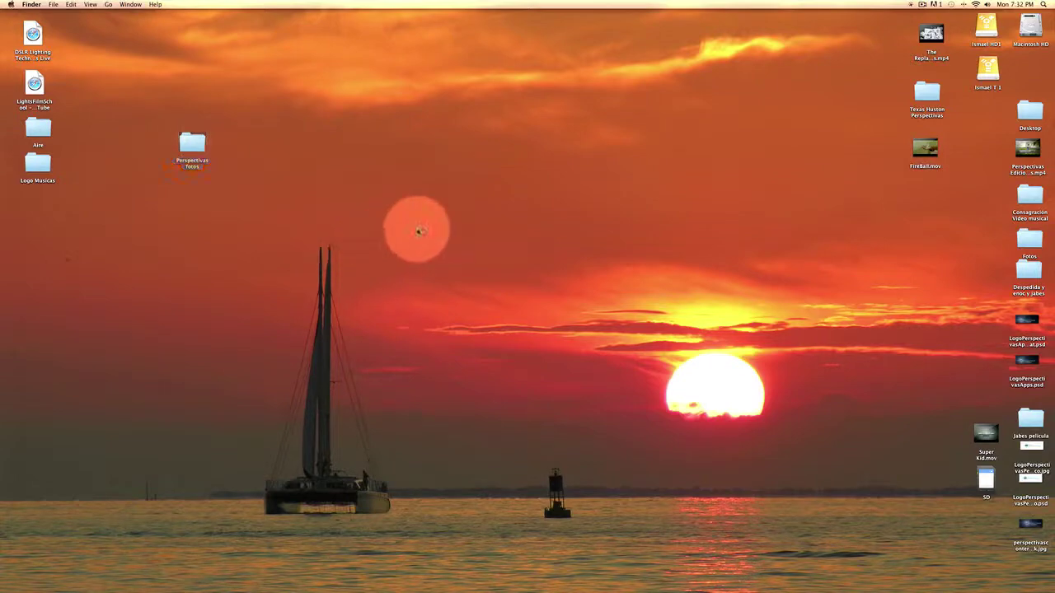
pyautogui.click(403, 191)
pyautogui.moveTo(1054, 1)
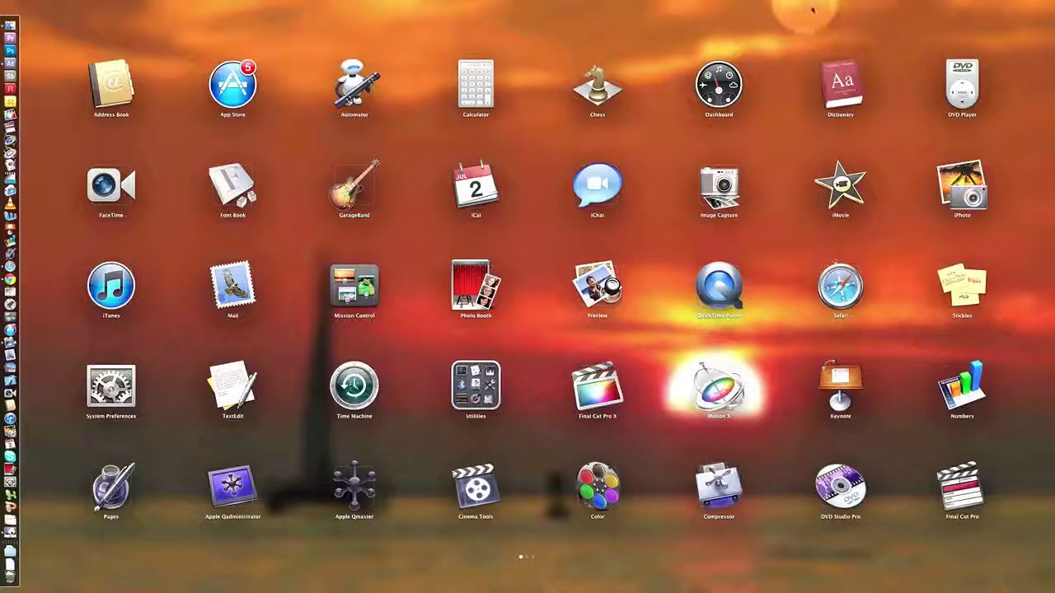
pyautogui.click(882, 56)
pyautogui.click(921, 5)
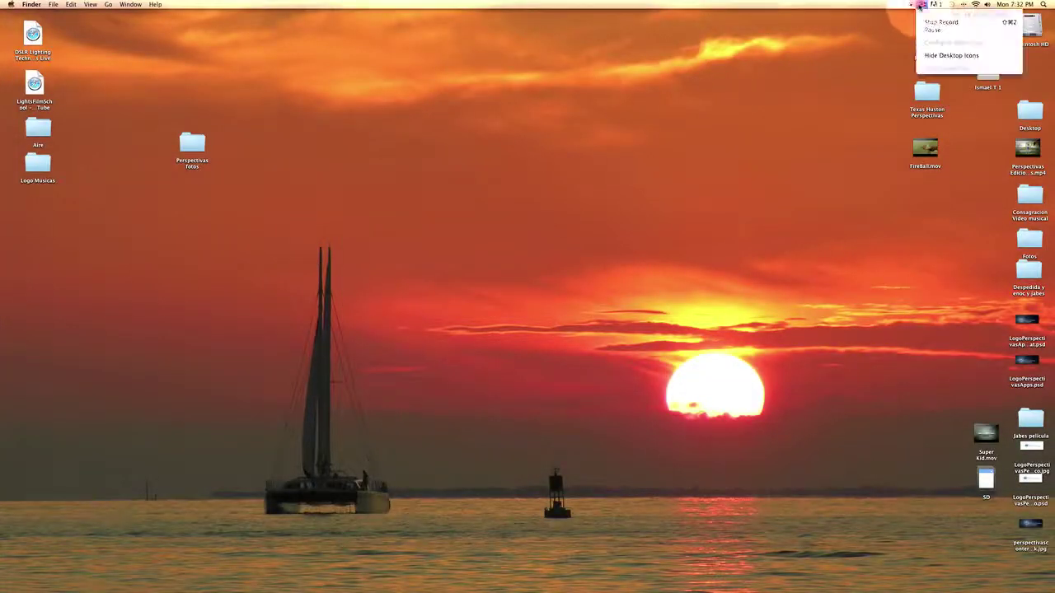